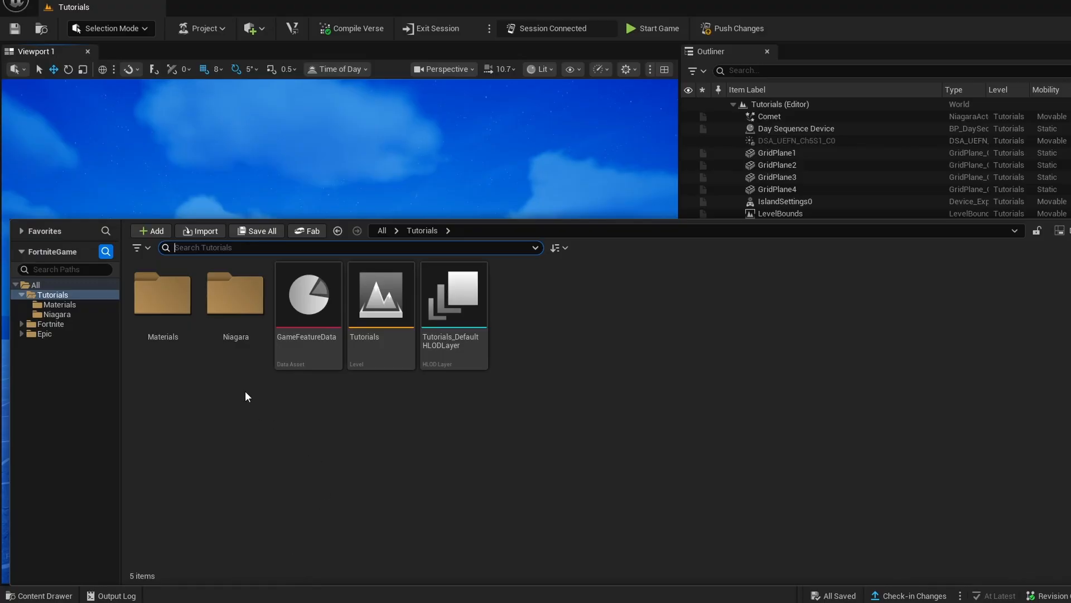
- Create a Niagara System in the Niagara folder based on the DirectionalBurst emitter and name it CometTut
double_click(224, 346)
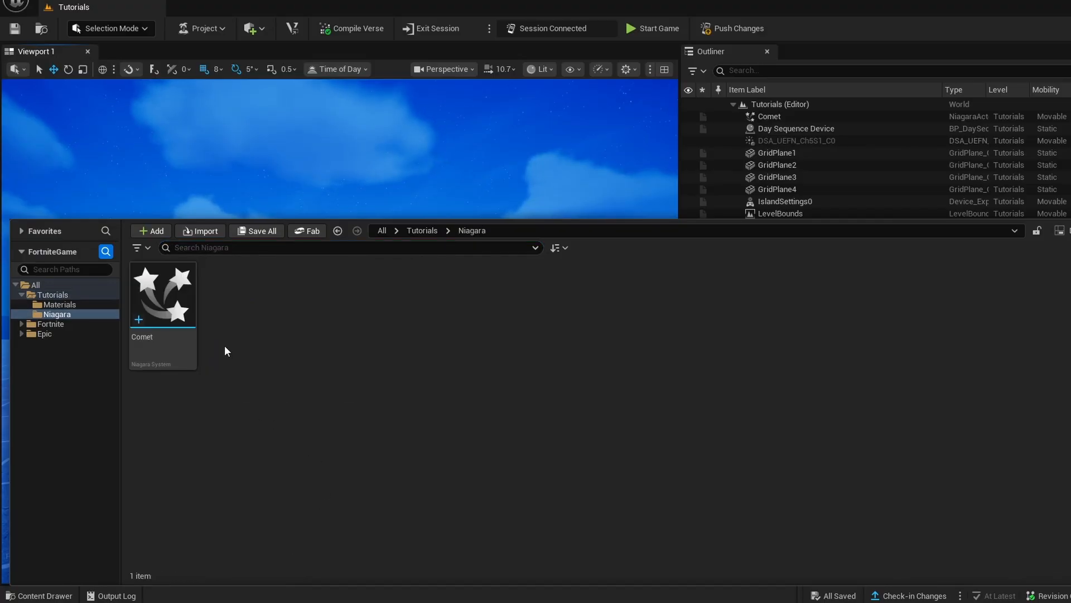
right_click(289, 293)
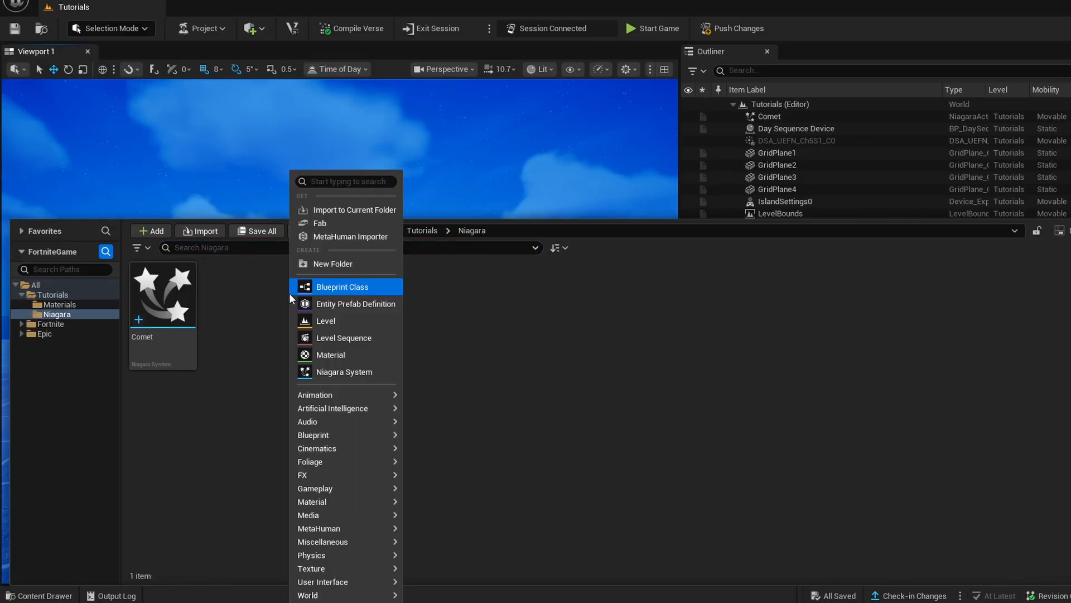
left_click(332, 372)
left_click(704, 129)
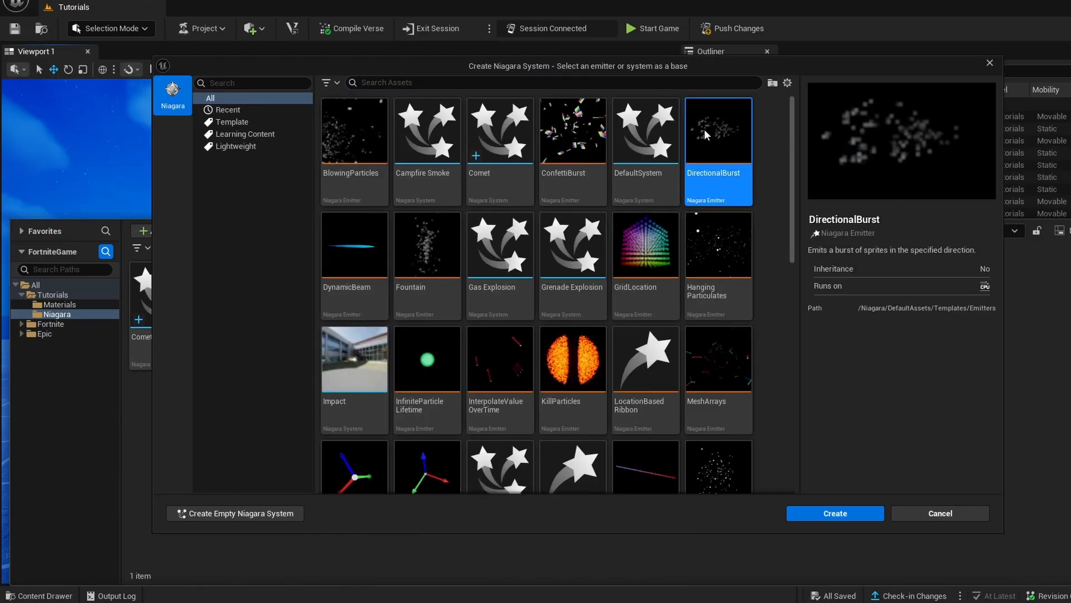
left_click(852, 513)
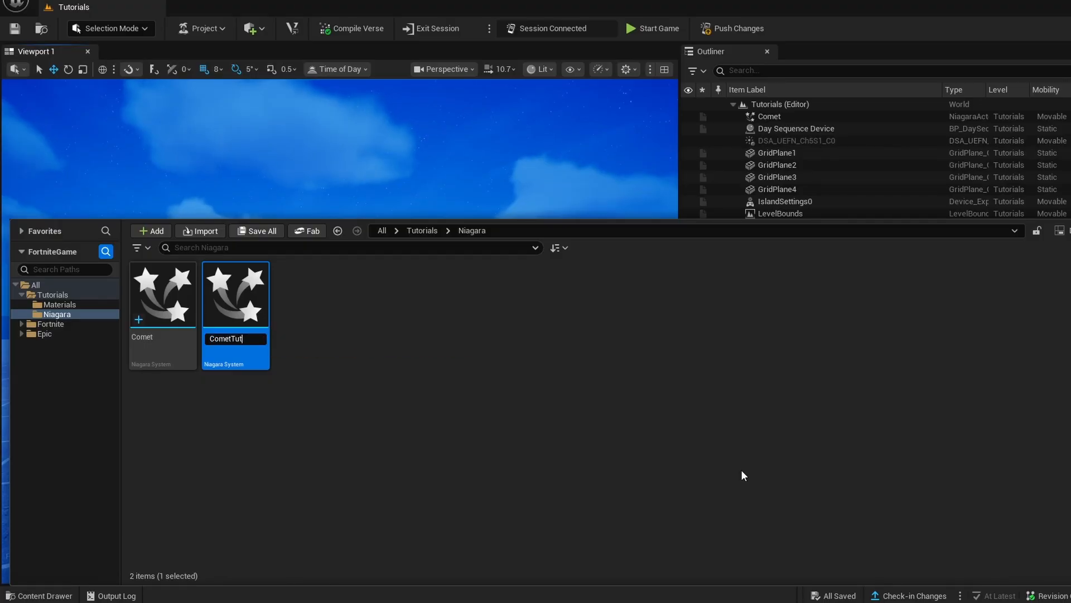
key("Return")
- Open the CometTut system, close the Comet and BrightOrange editors, and move the Niagara editor window fully into view
double_click(242, 342)
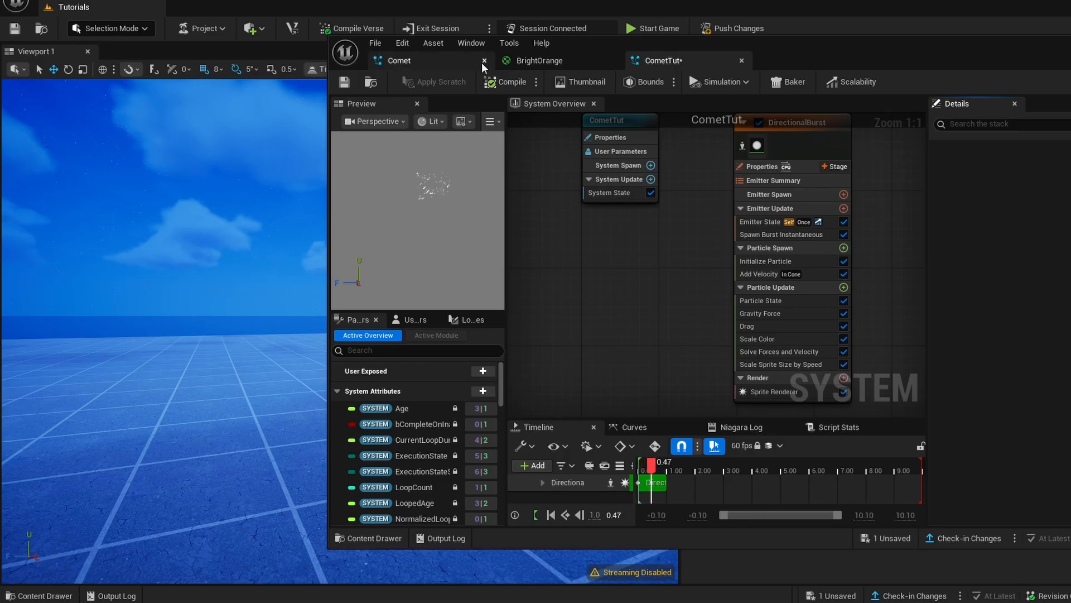
left_click(484, 60)
left_click(484, 60)
left_click_drag(710, 48, 488, 56)
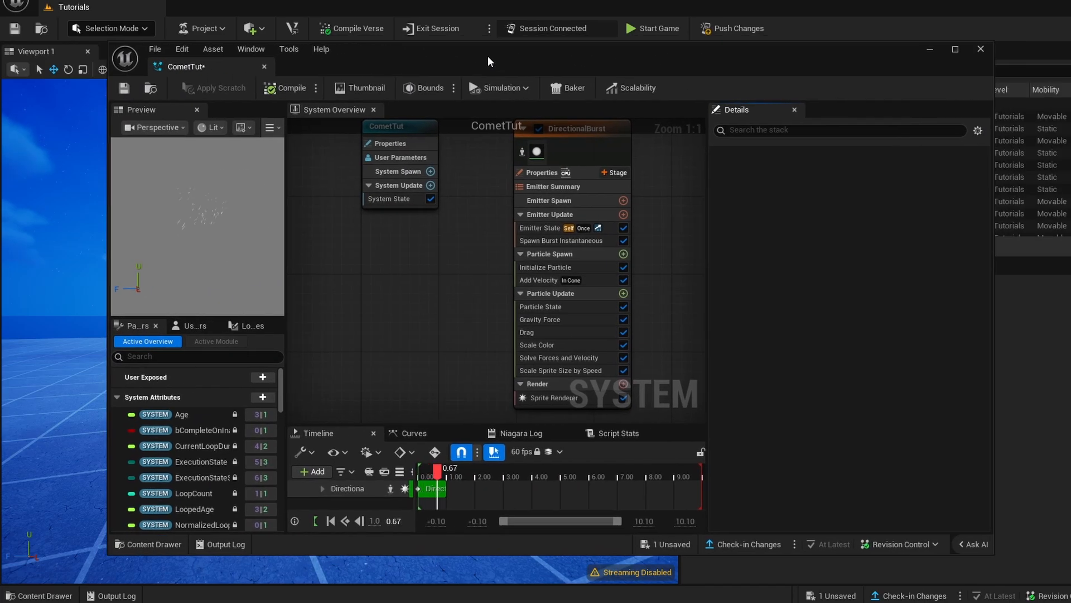
- Set the Spawn Count of the emitter's Spawn Burst Instantaneous module to 1
left_click(518, 252)
left_click(519, 253)
left_click(525, 242)
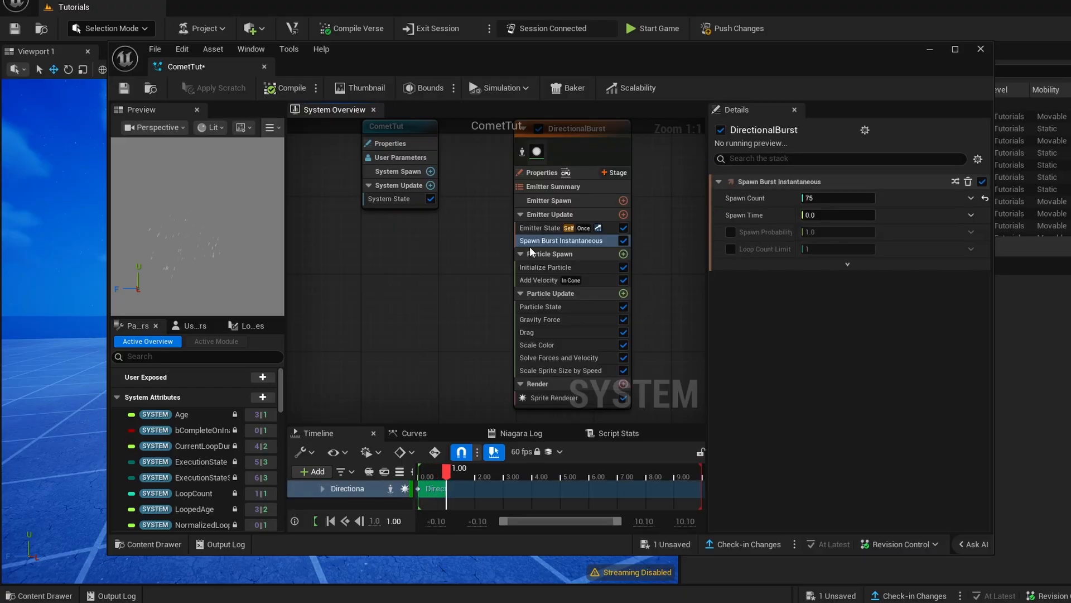
left_click(804, 198)
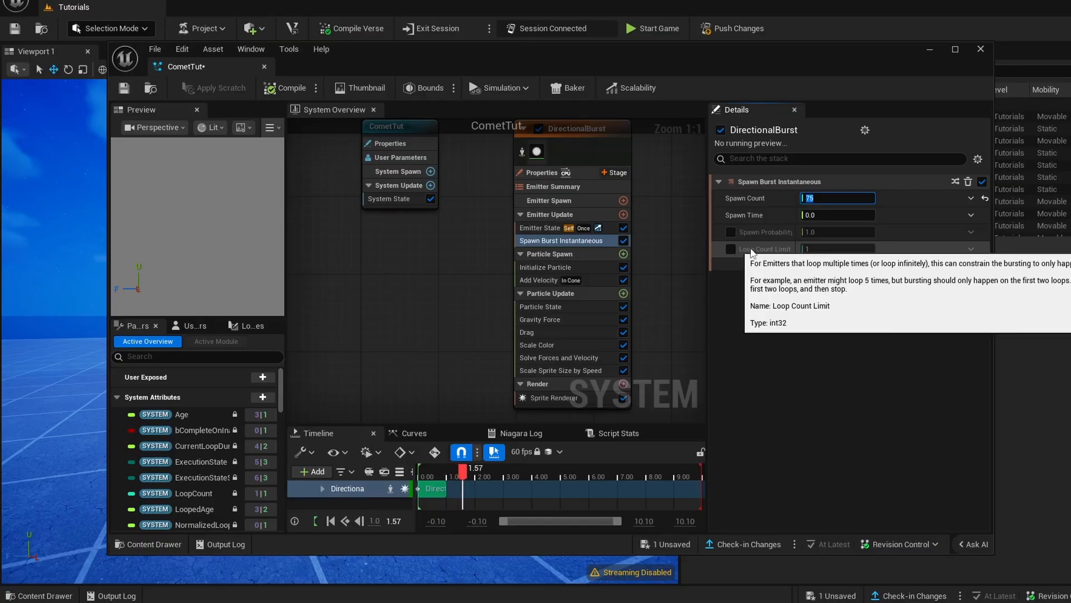
type("1")
key("Return")
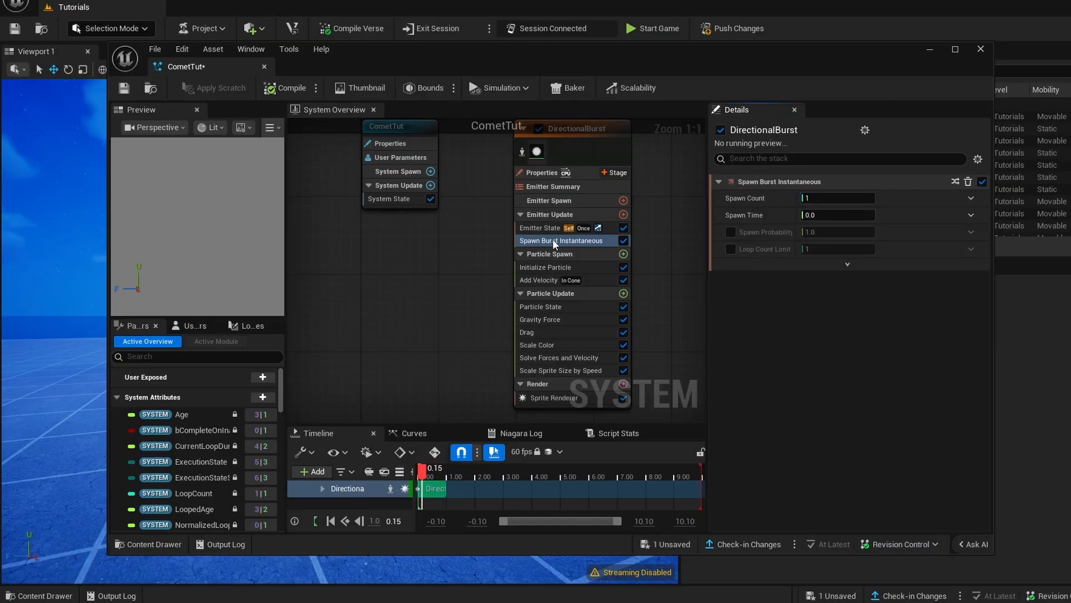
- Disable the emitter's Sprite Renderer and add a Mesh Renderer
left_click(530, 398)
right_click_drag(664, 195, 547, 169)
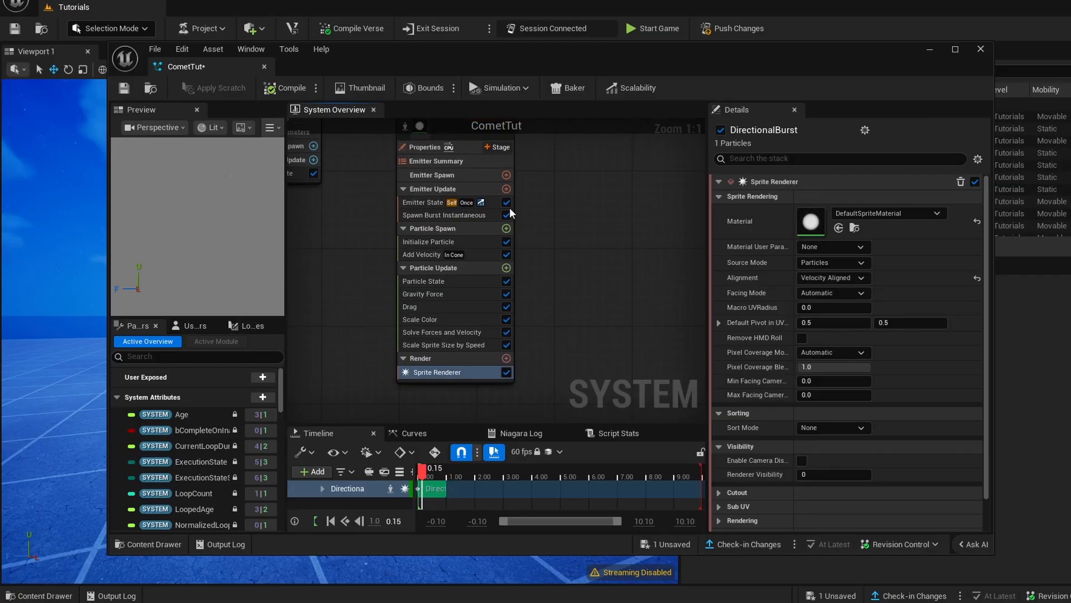
left_click(506, 373)
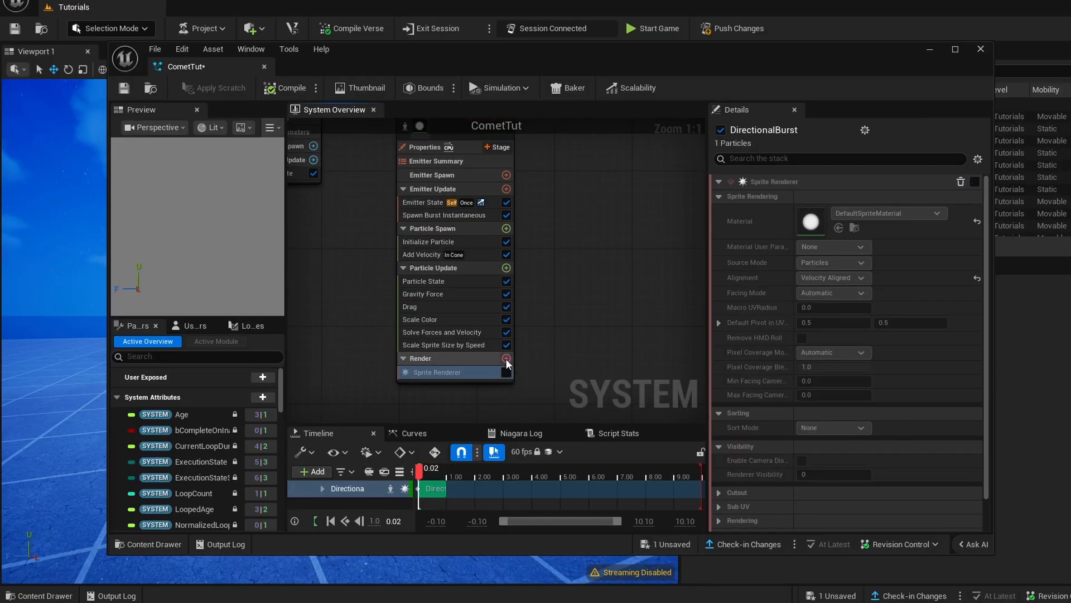
left_click(506, 359)
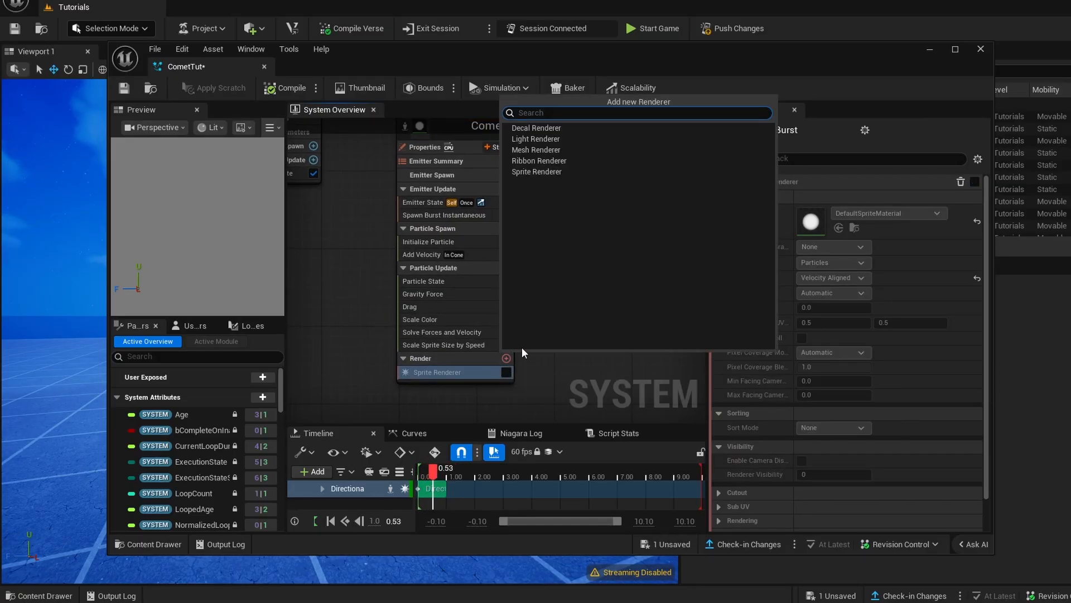
left_click(530, 149)
- Assign the Boulder Small 01 mesh to the first Meshes element of the Mesh Renderer
right_click_drag(565, 308, 545, 289)
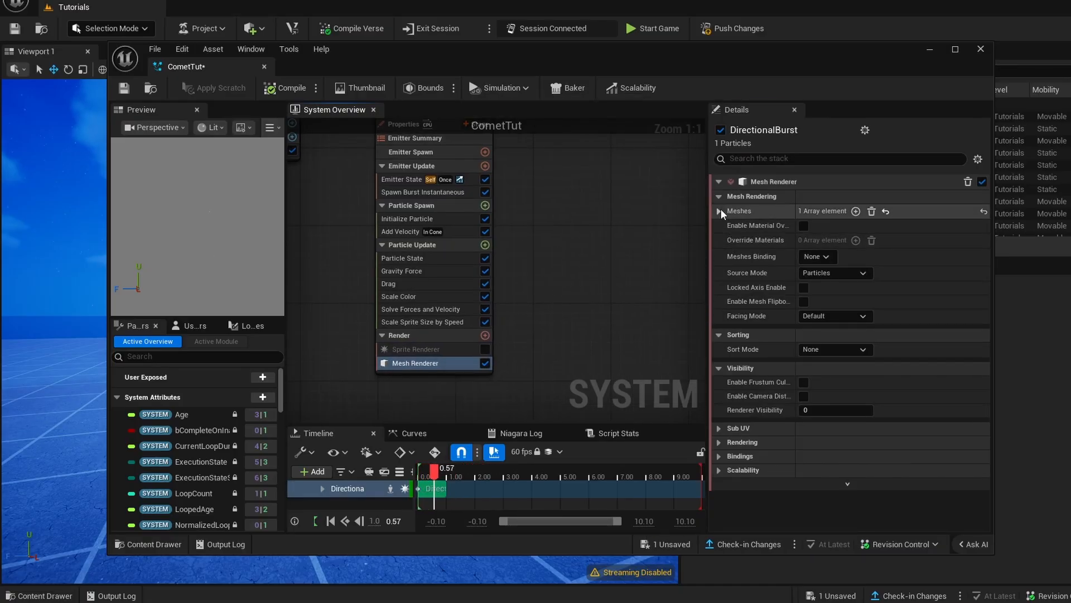
left_click(719, 211)
left_click(728, 237)
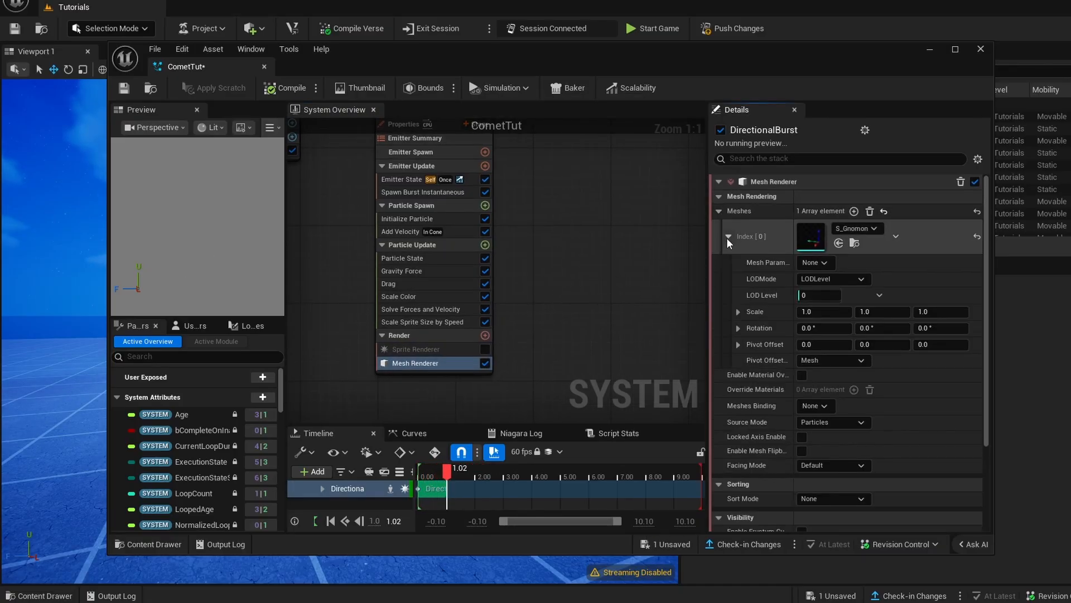
left_click(860, 228)
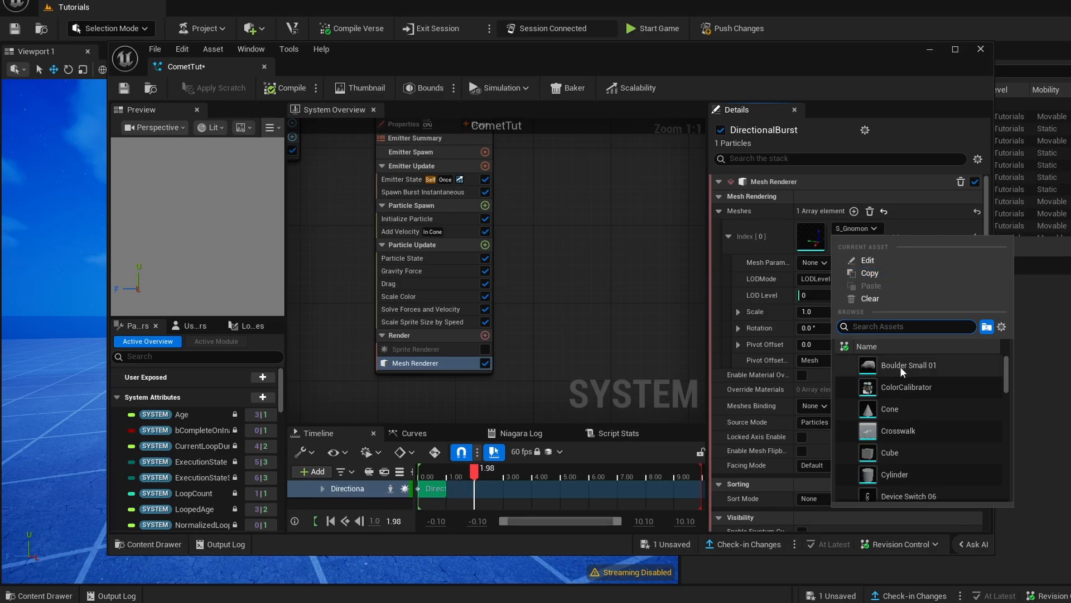
left_click(917, 365)
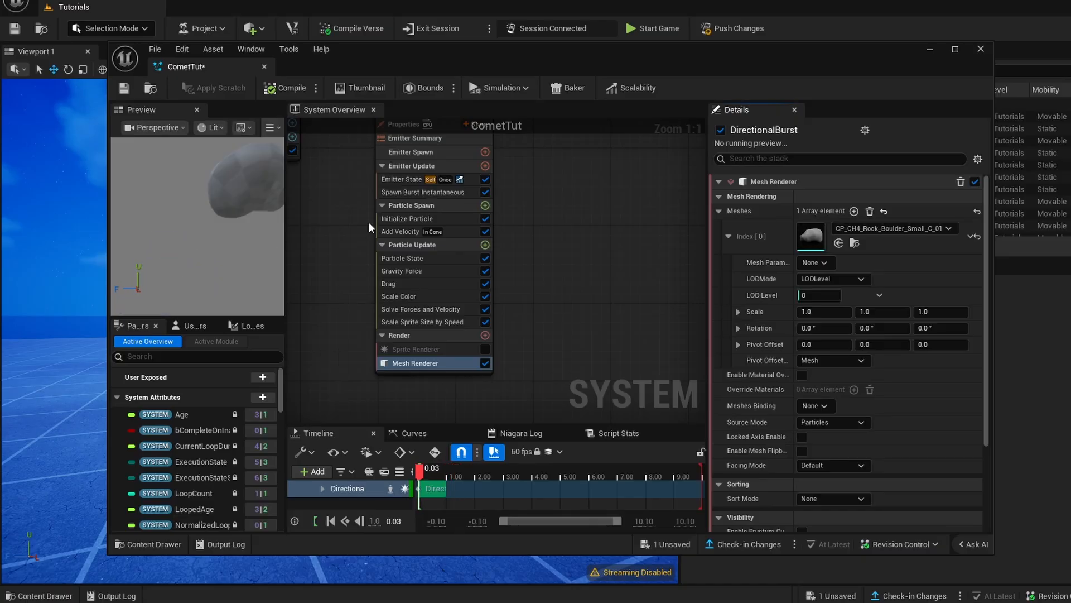
- Set the Initialize Particle module's Lifetime Min to 10 and Lifetime Max to 15
left_click(399, 219)
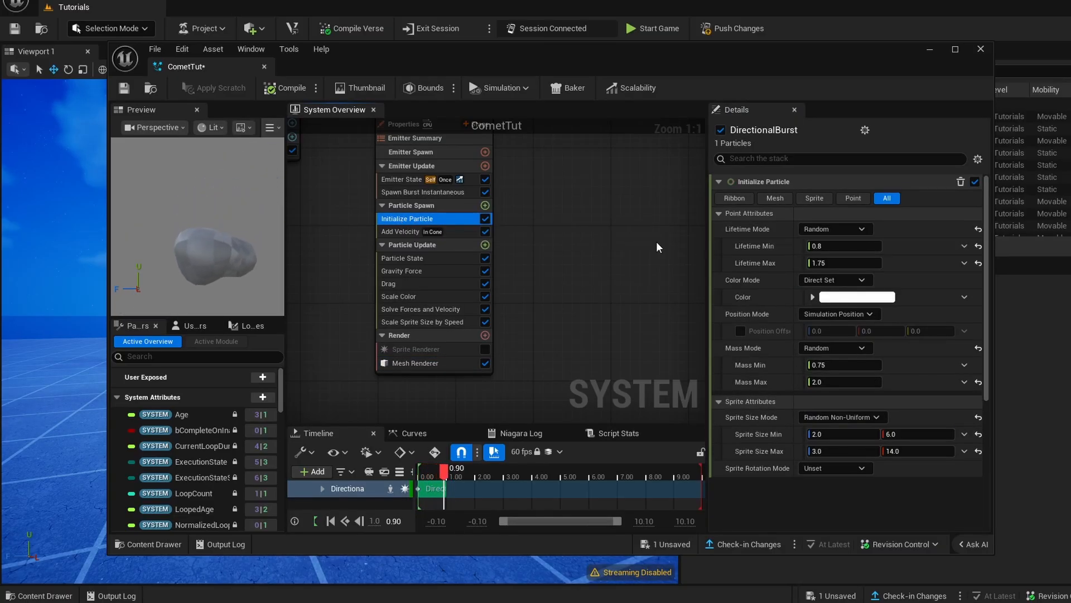
left_click(842, 246)
type("10")
key("Return")
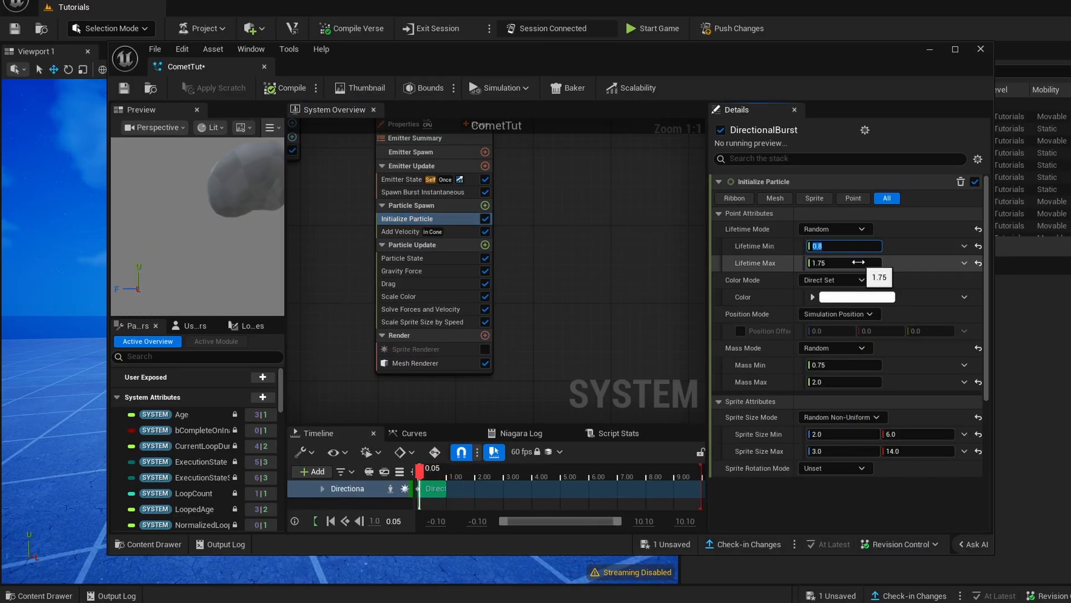
left_click(859, 263)
type("15")
key("Return")
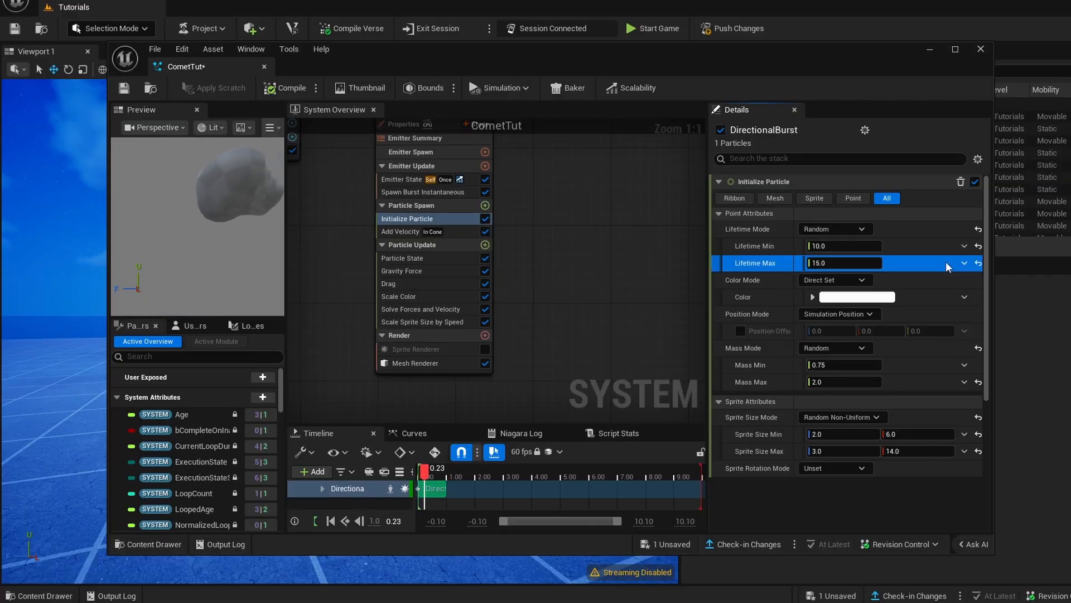
- Set the Emitter State's Loop Behavior to Infinite and its Loop Duration to 5
left_click(398, 193)
left_click(387, 183)
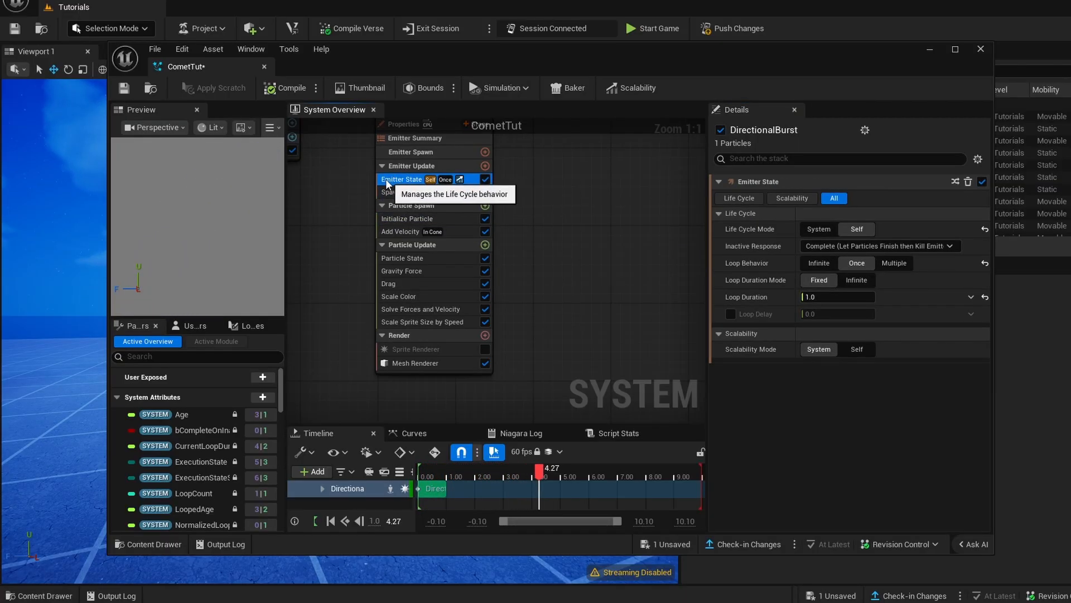
left_click(823, 263)
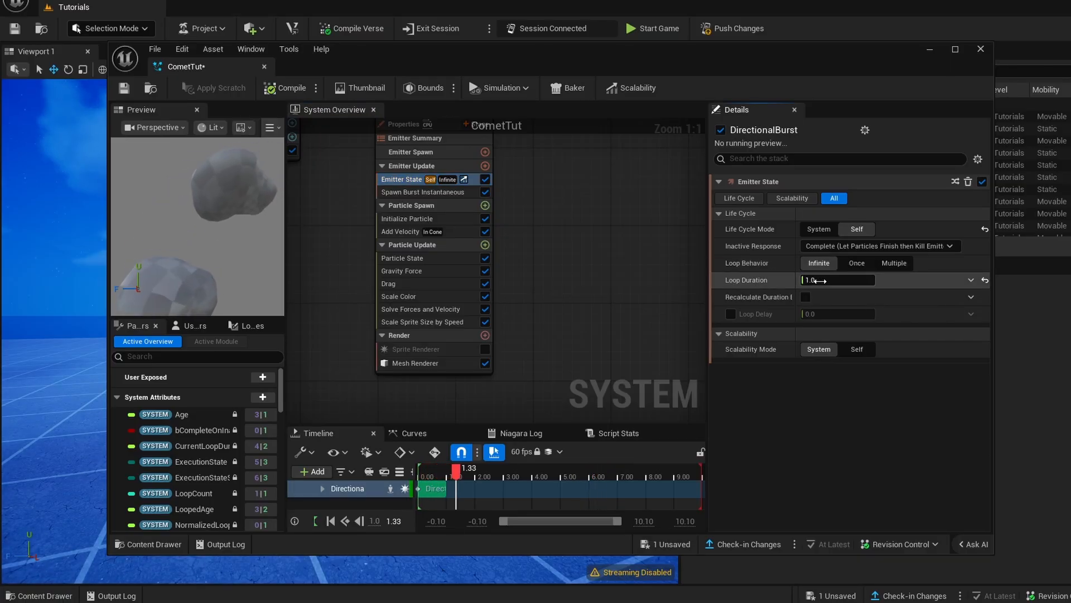
left_click(818, 280)
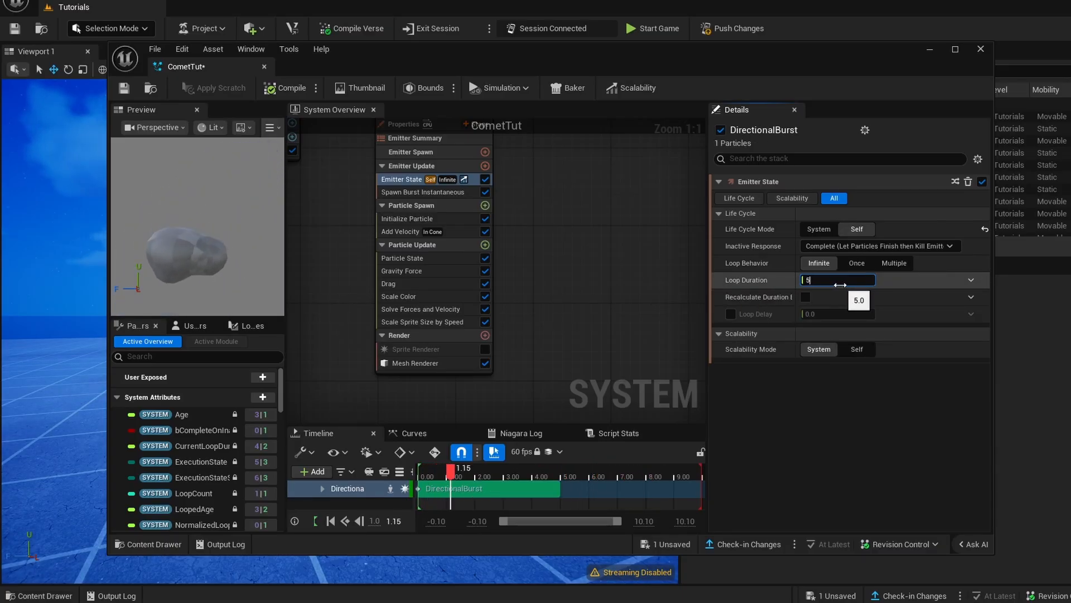
type("5")
left_click(819, 298)
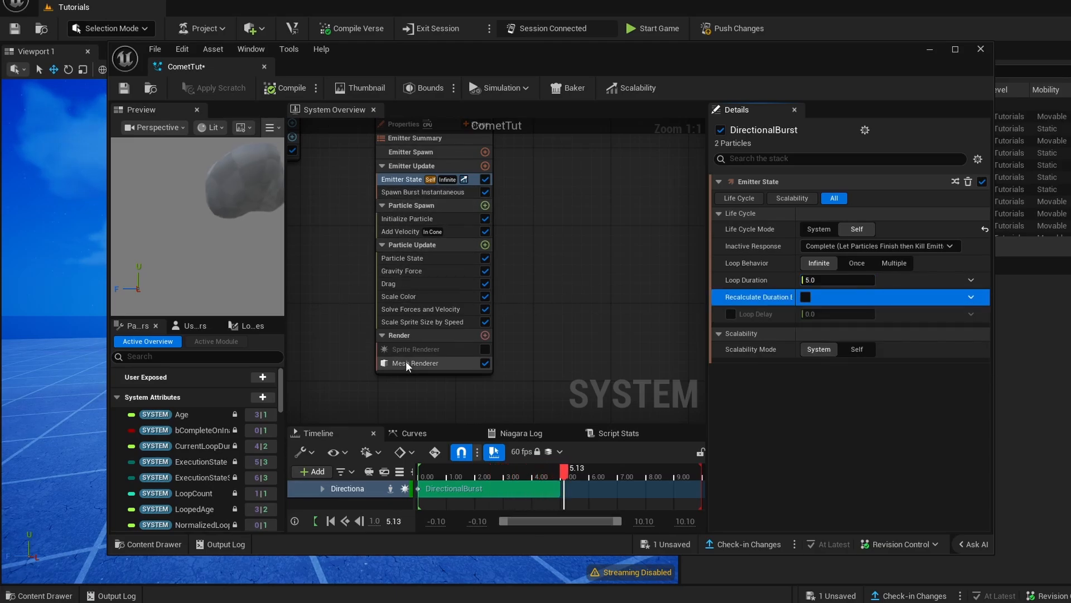
- Disable the Gravity Force and Drag modules in the emitter's Particle Update group
left_click(430, 246)
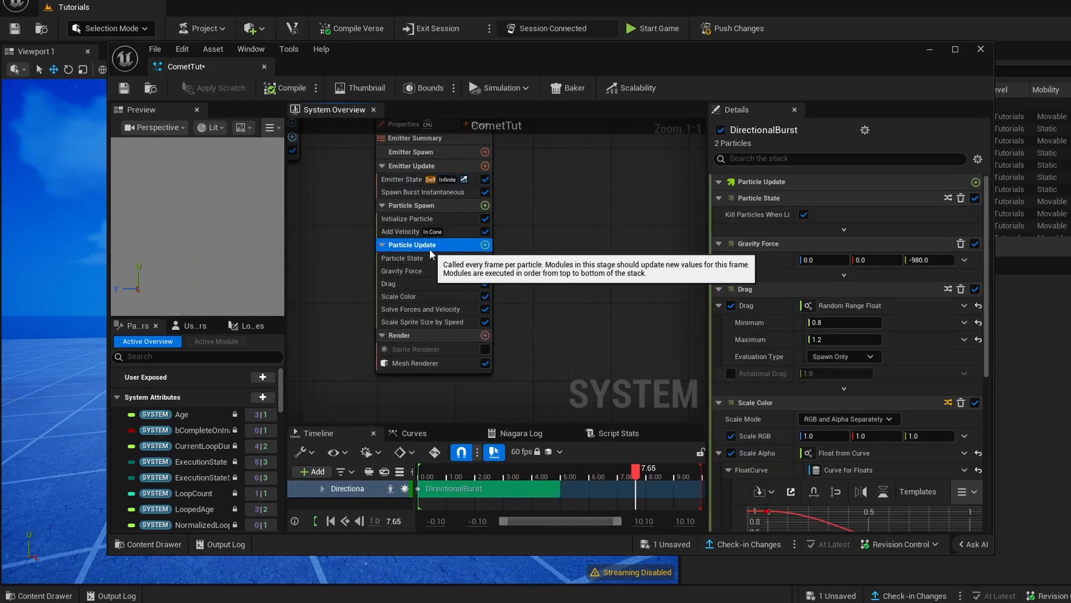
left_click(406, 272)
left_click(403, 283)
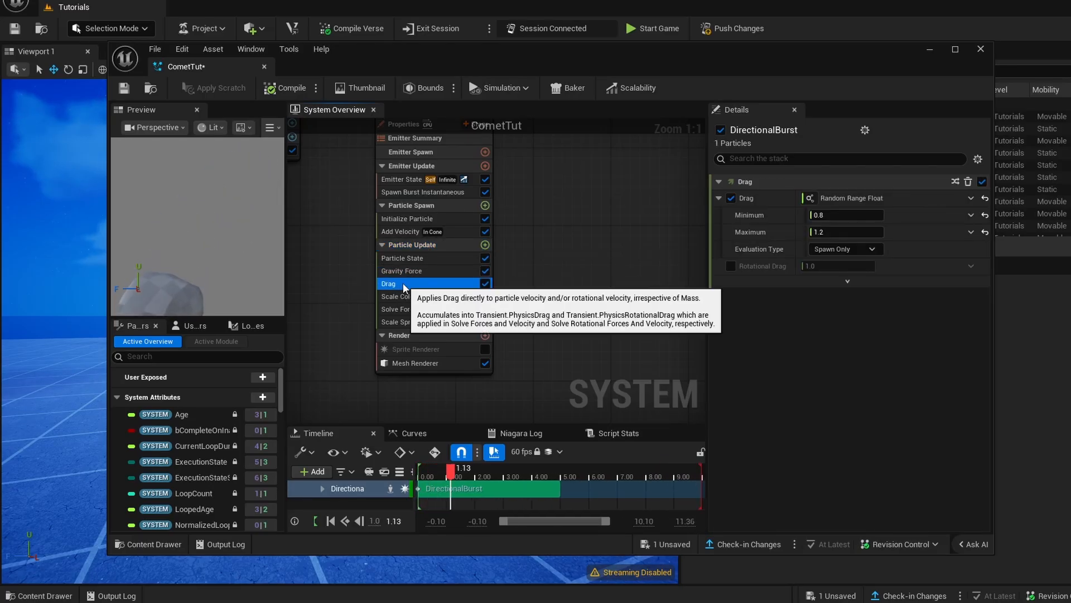
left_click(430, 271)
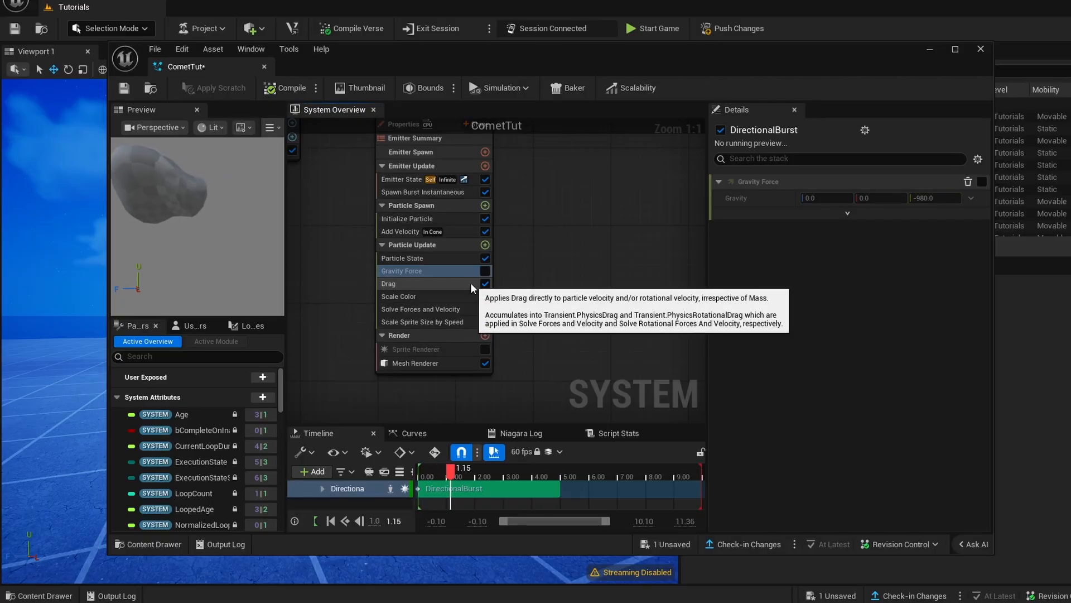
left_click(393, 234)
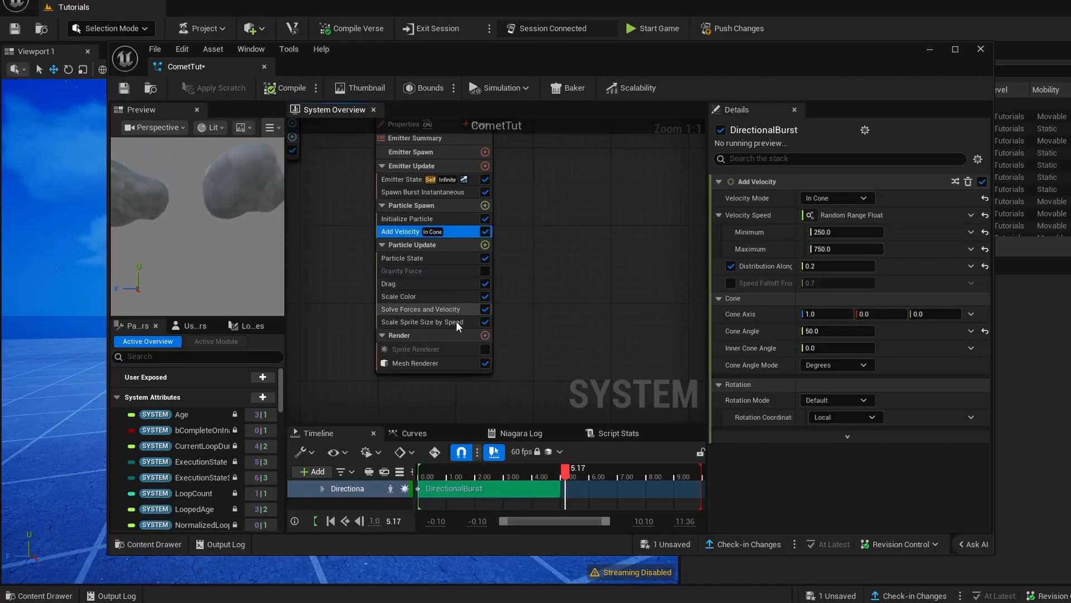
left_click(404, 284)
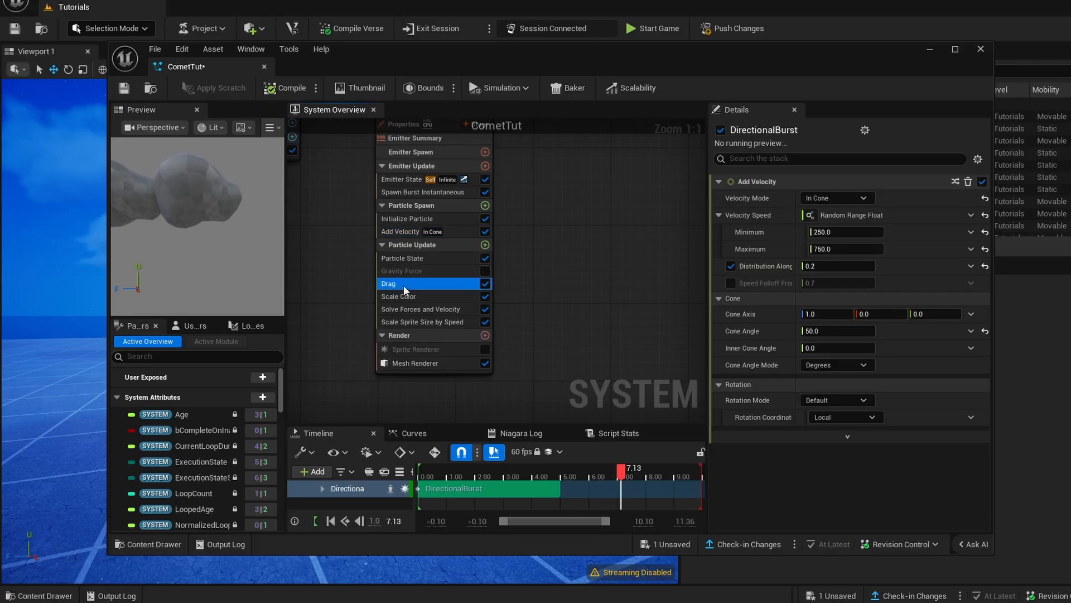
left_click(485, 284)
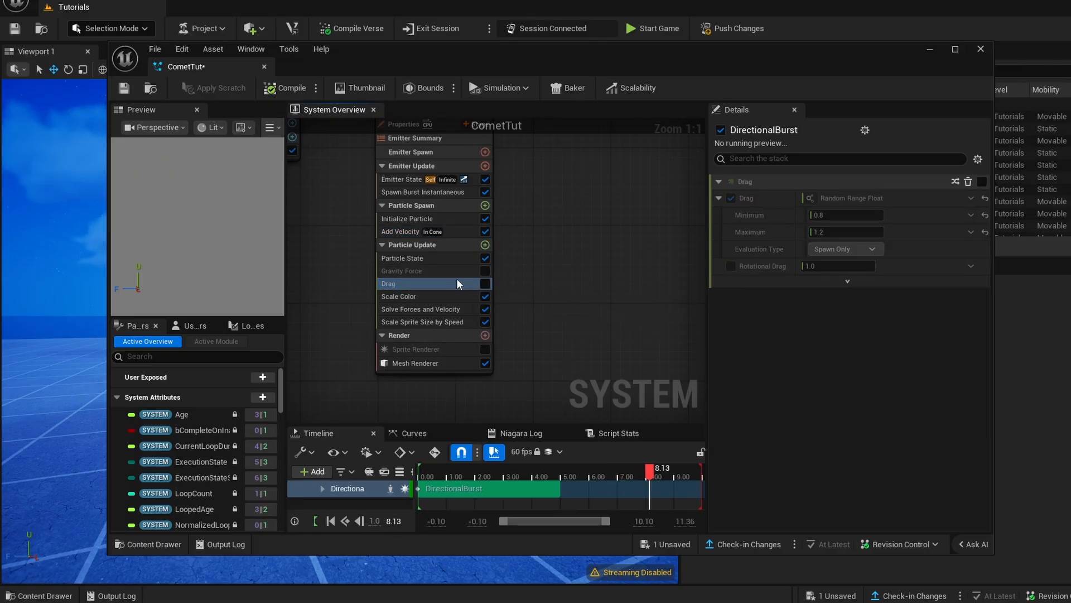
- Set the Add Velocity module's Cone Axis to X 0, Z -1 so particles travel downward
left_click(392, 235)
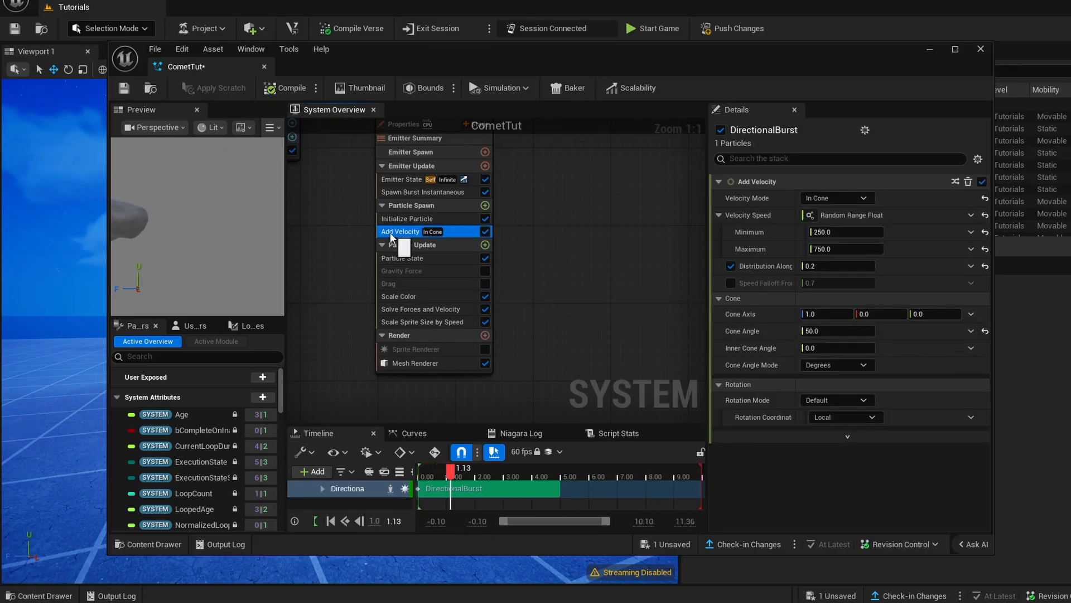
left_click(826, 231)
left_click(826, 313)
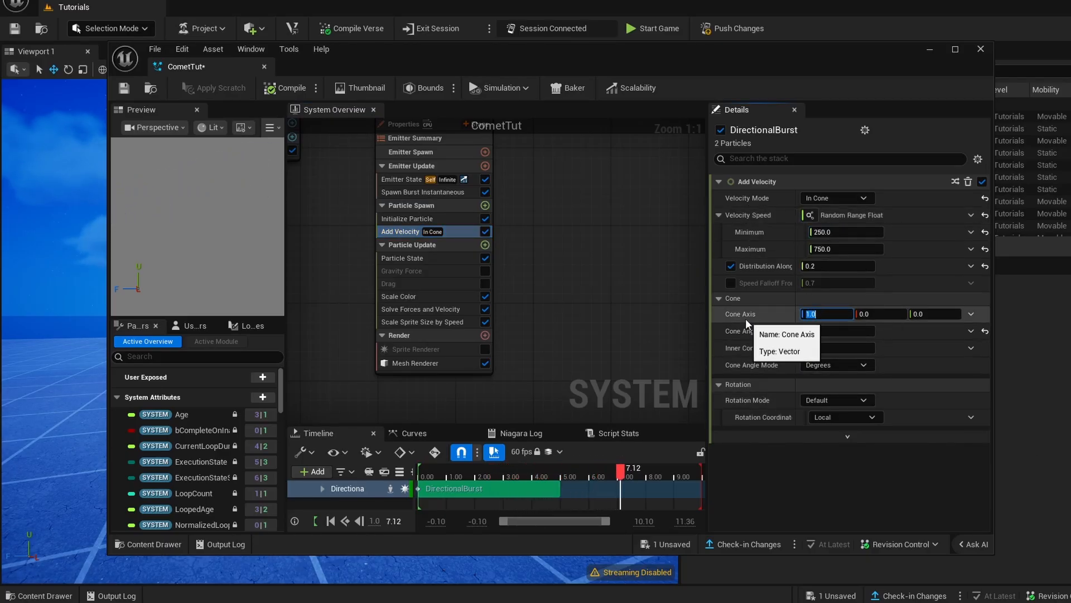
type("-0")
key("Return")
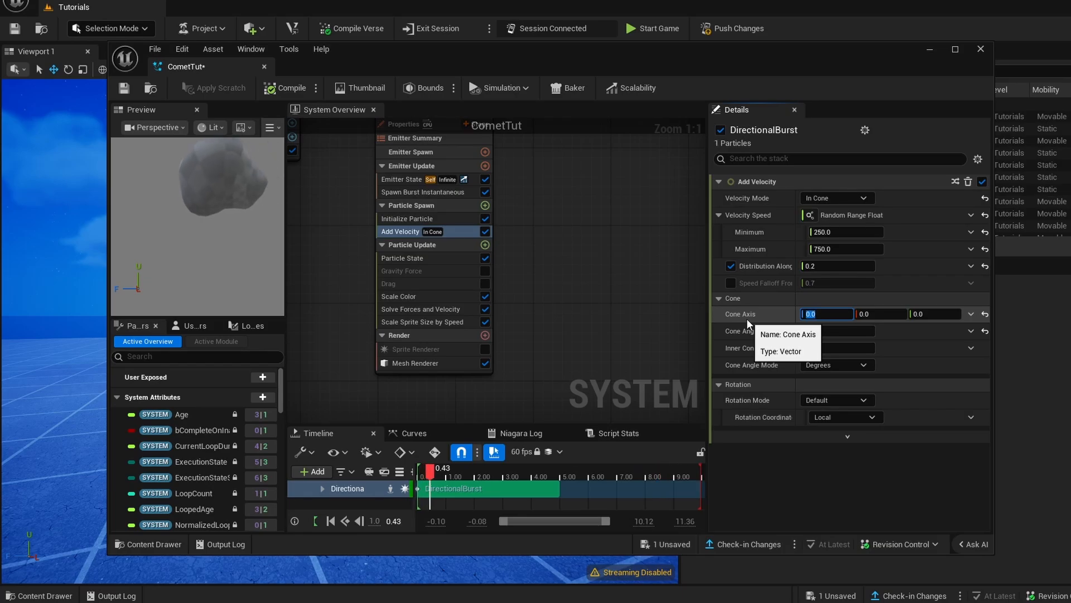
left_click(927, 314)
type("-1")
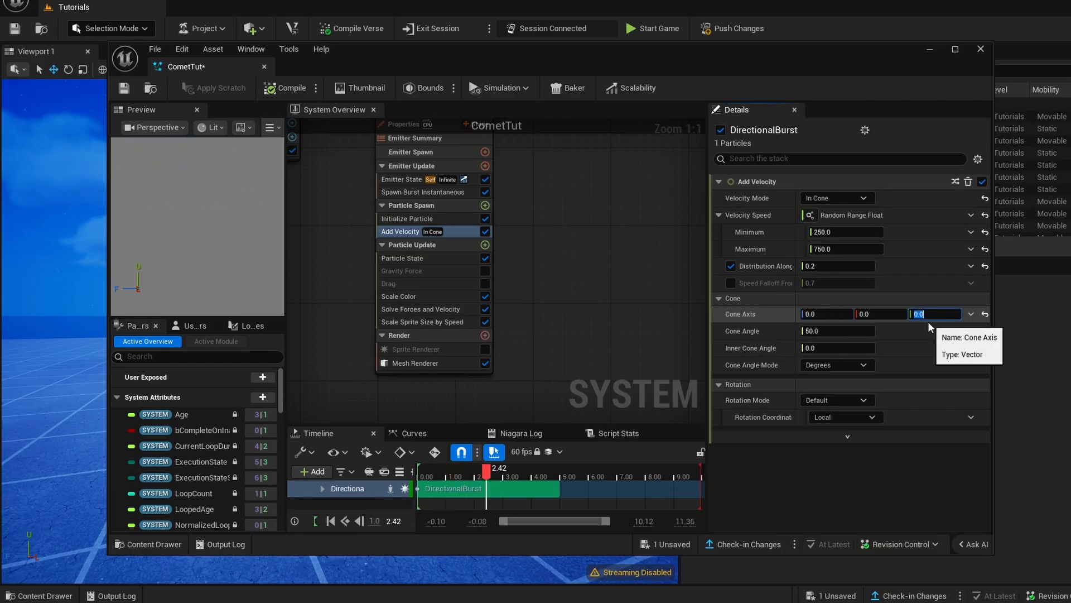
key("Return")
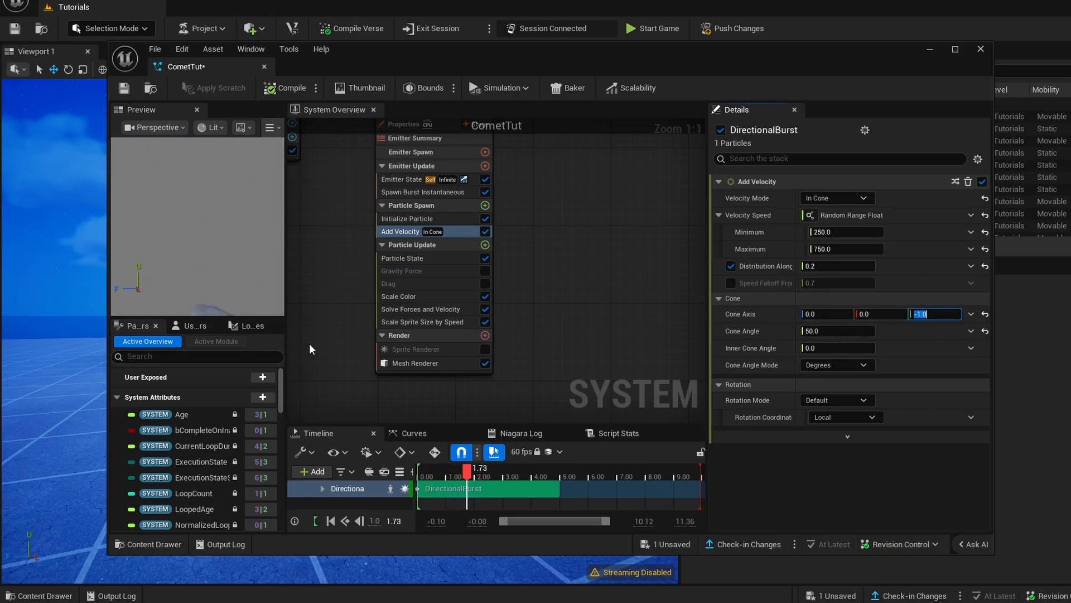
- Set the Add Velocity module's Cone Angle to 180 and Inner Cone Angle to 150, and save the CometTut system
left_click(801, 331)
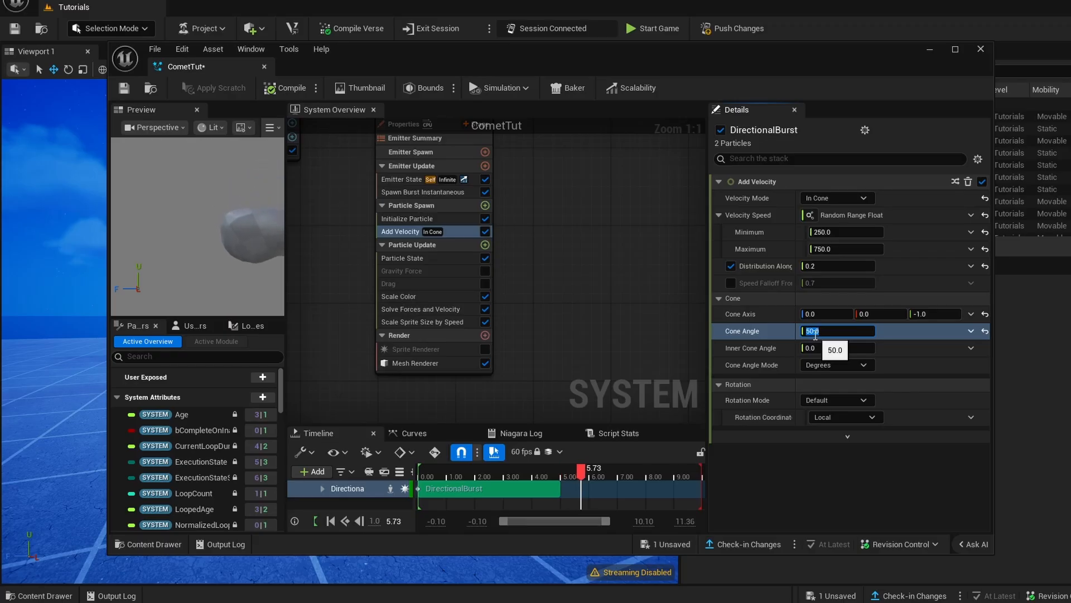
type("180")
key("Return")
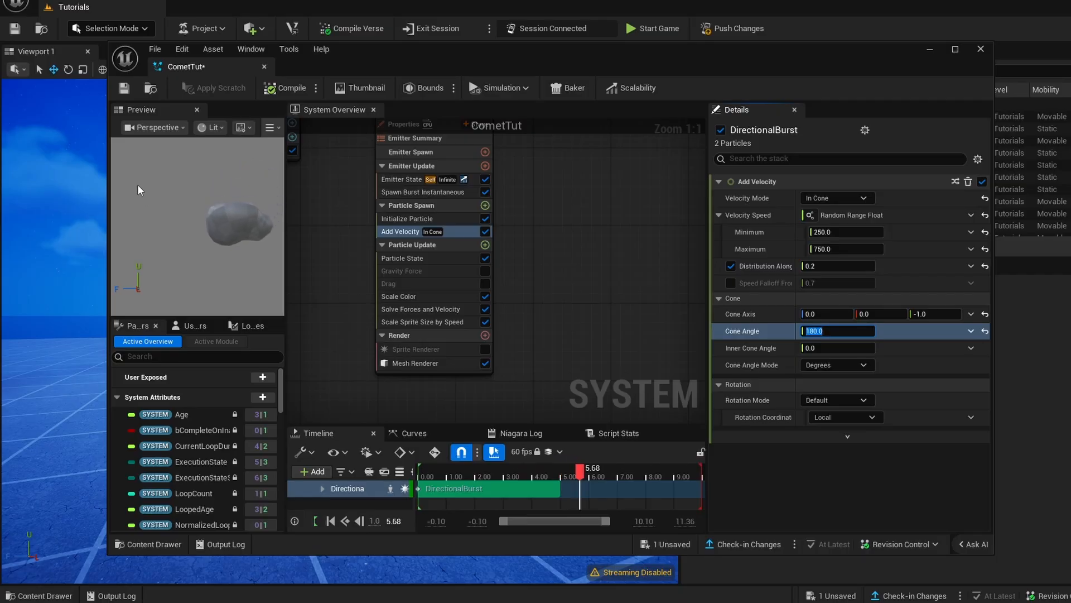
left_click(751, 349)
left_click(820, 348)
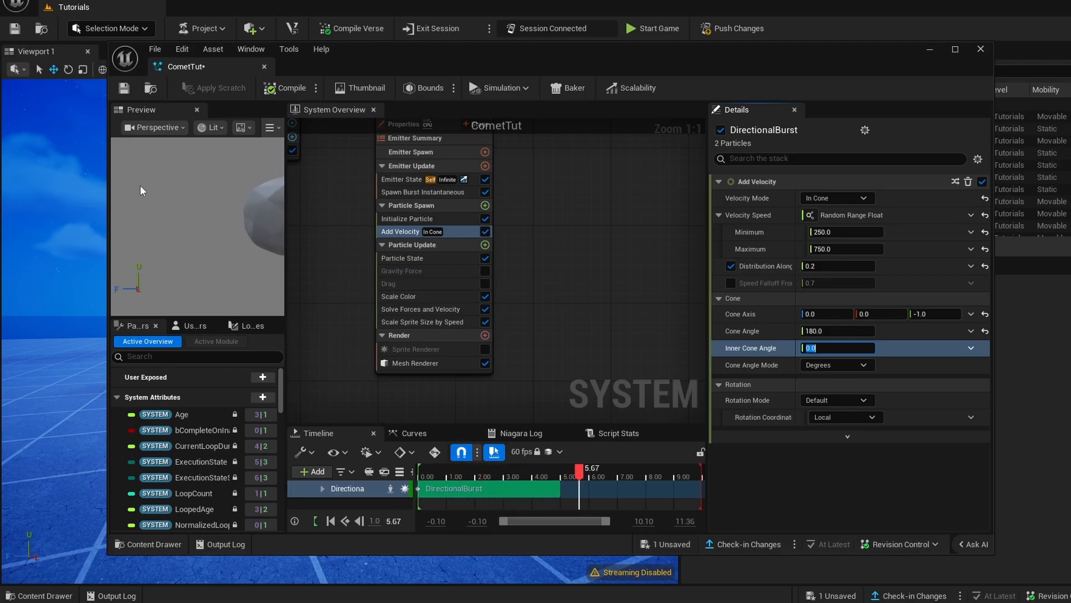
type("150")
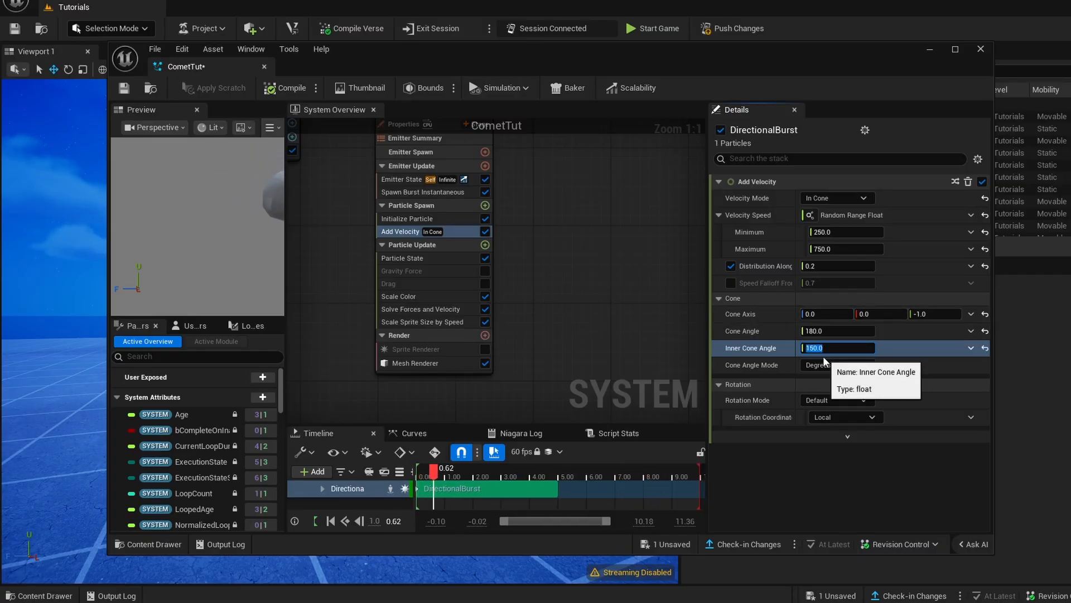
key("Return")
left_click(123, 88)
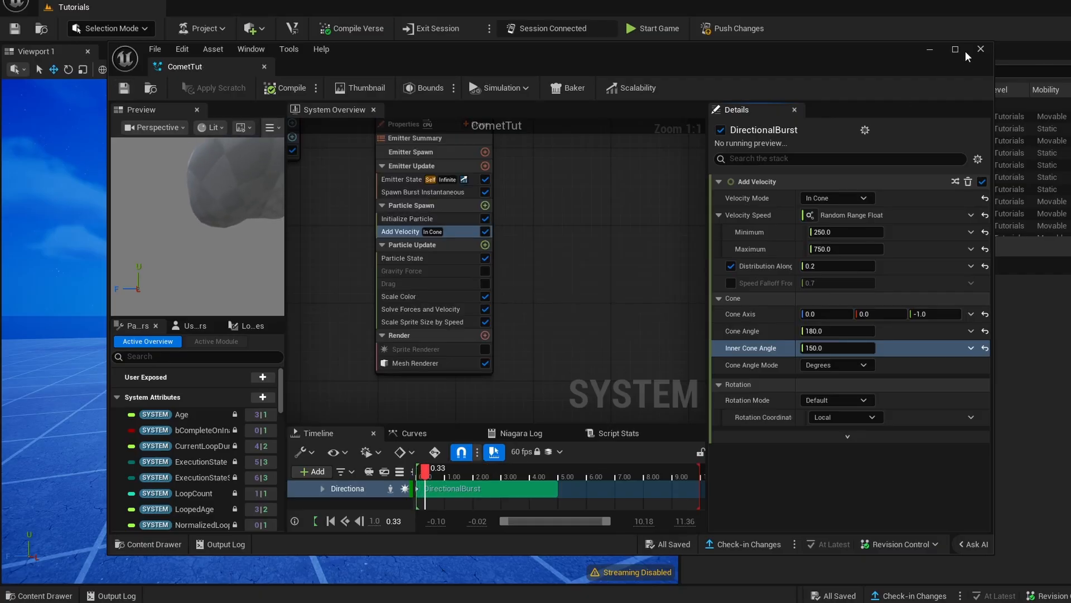
- Place the CometTut Niagara system from the project's Niagara folder into the level above the grid floor
left_click(929, 49)
left_click(53, 593)
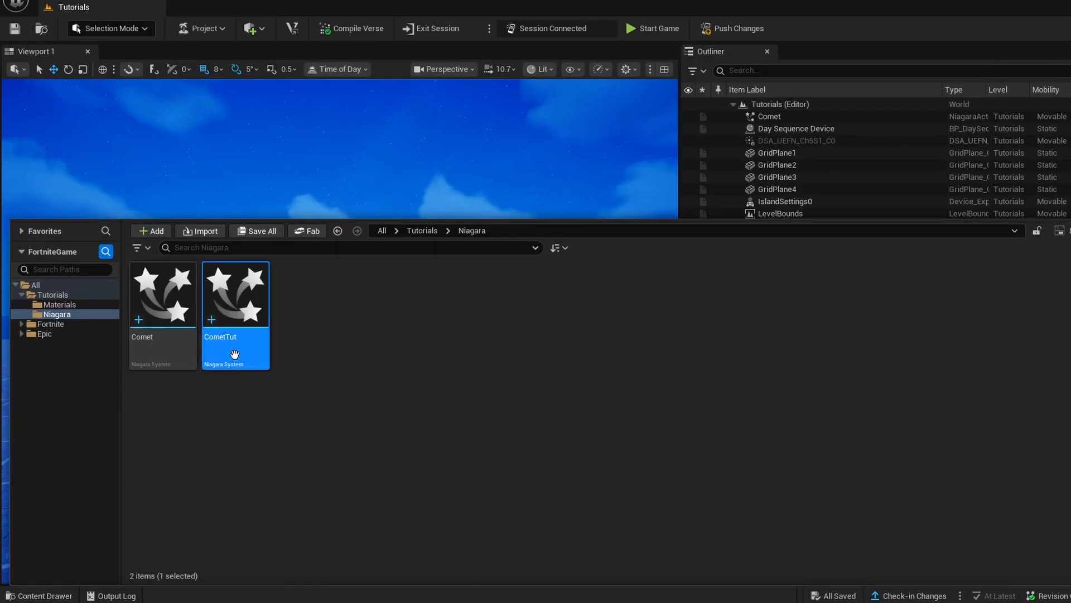
left_click_drag(232, 350, 317, 229)
mouse_move(317, 228)
right_mouse_down()
mouse_move(317, 190)
mouse_move(315, 243)
right_mouse_up()
key("w")
right_click_drag(336, 386, 337, 390)
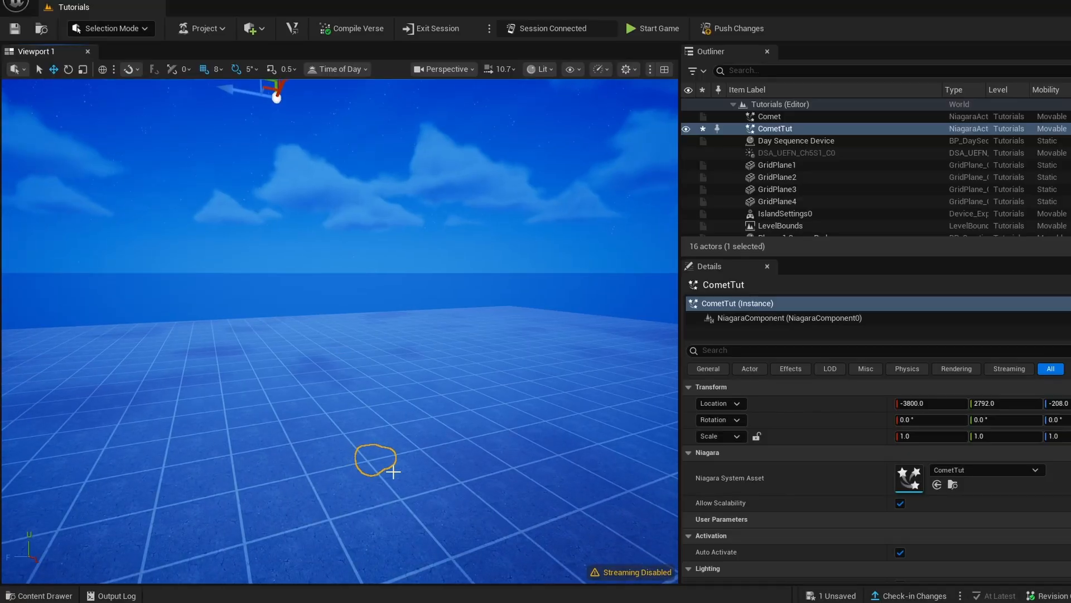
right_click_drag(465, 421, 380, 402)
key("d")
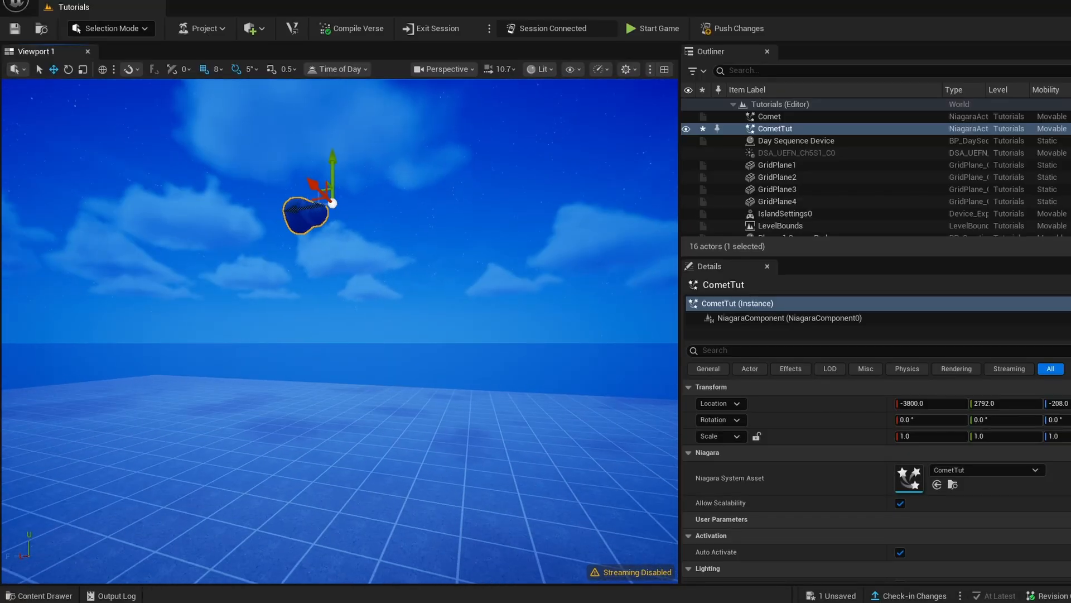
- Reopen CometTut, set the Add Velocity module's Velocity Speed Minimum and Maximum both to 10000, and save the system
left_click(39, 595)
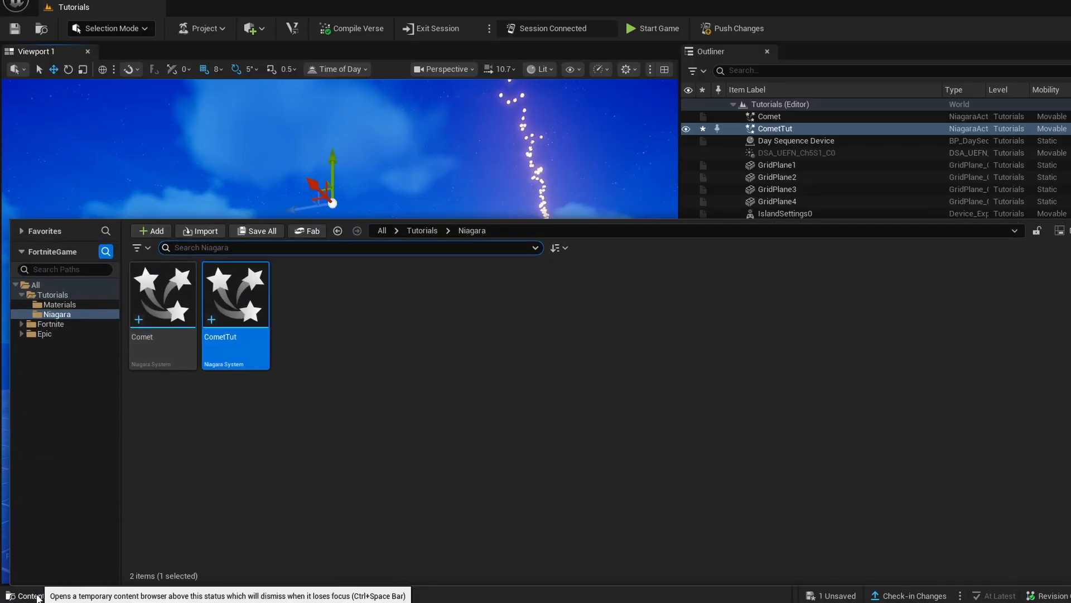
double_click(243, 346)
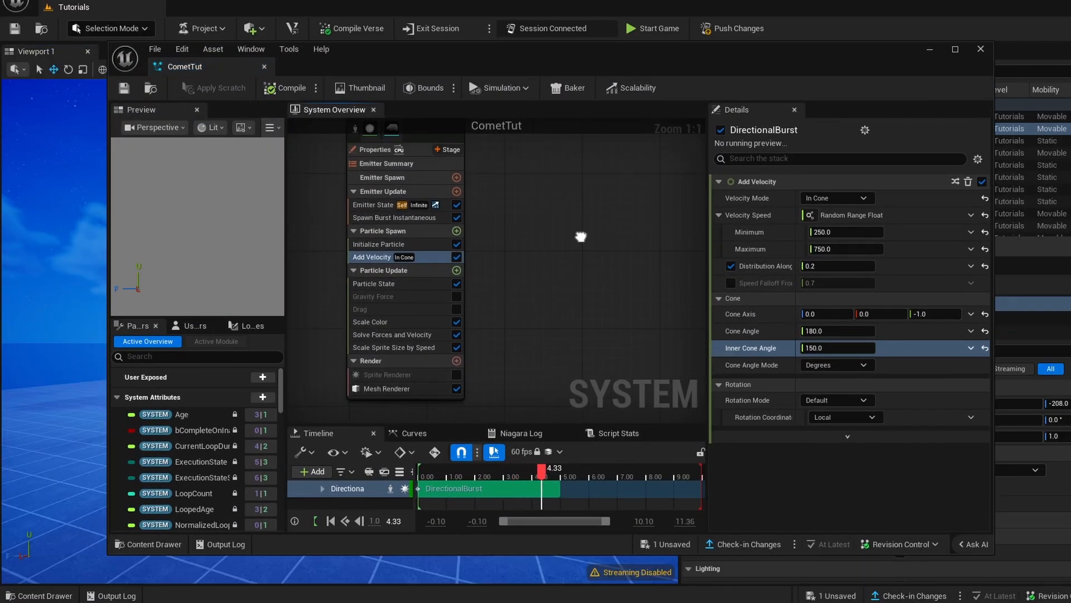
right_click_drag(581, 237, 575, 238)
left_click(427, 258)
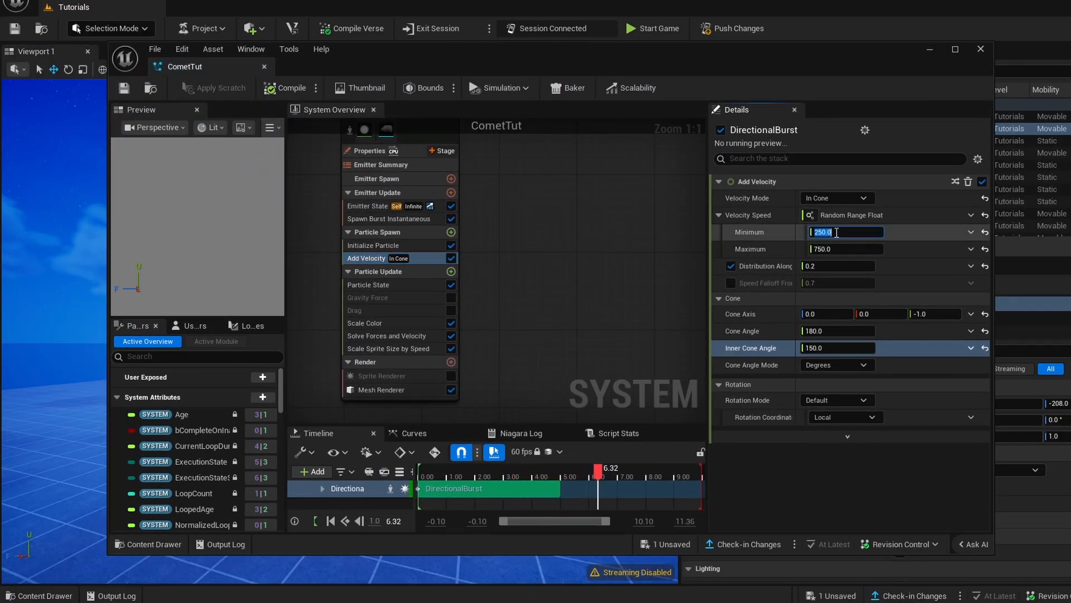
type("10000")
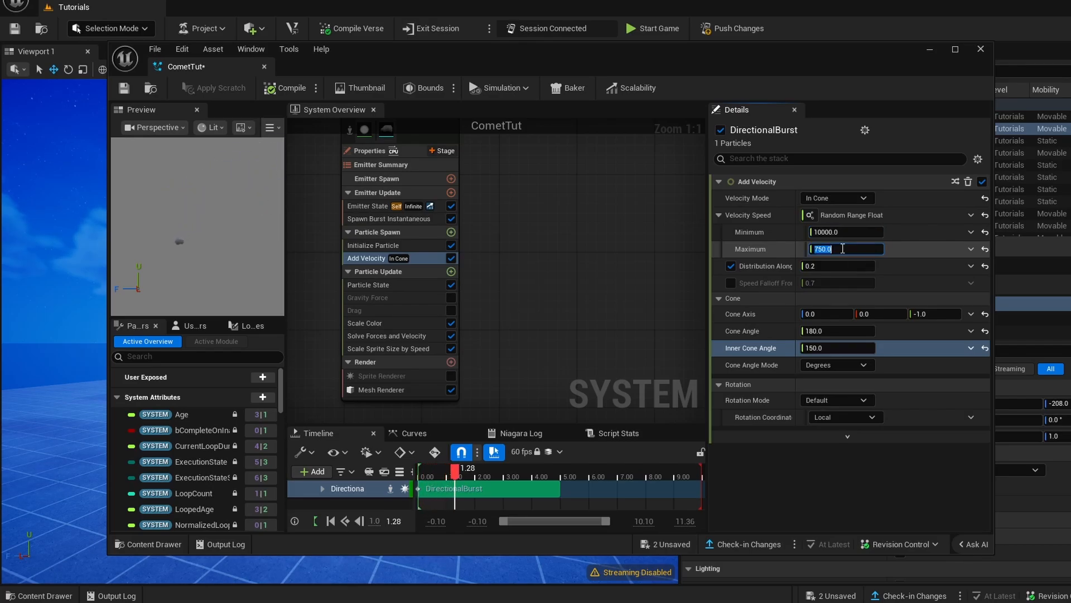
type("10000")
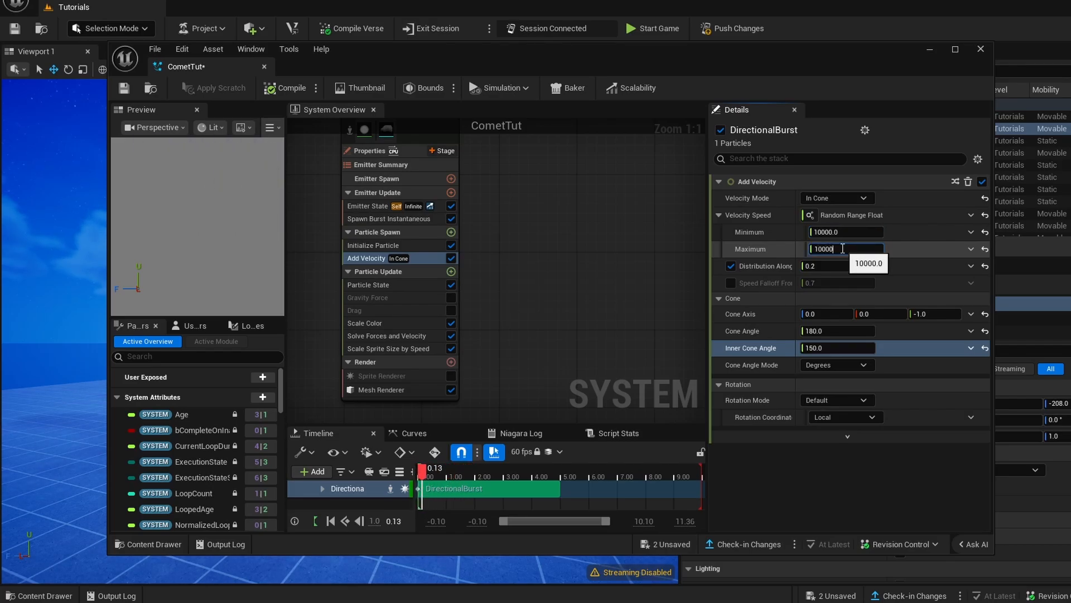
left_click(133, 89)
left_click(930, 50)
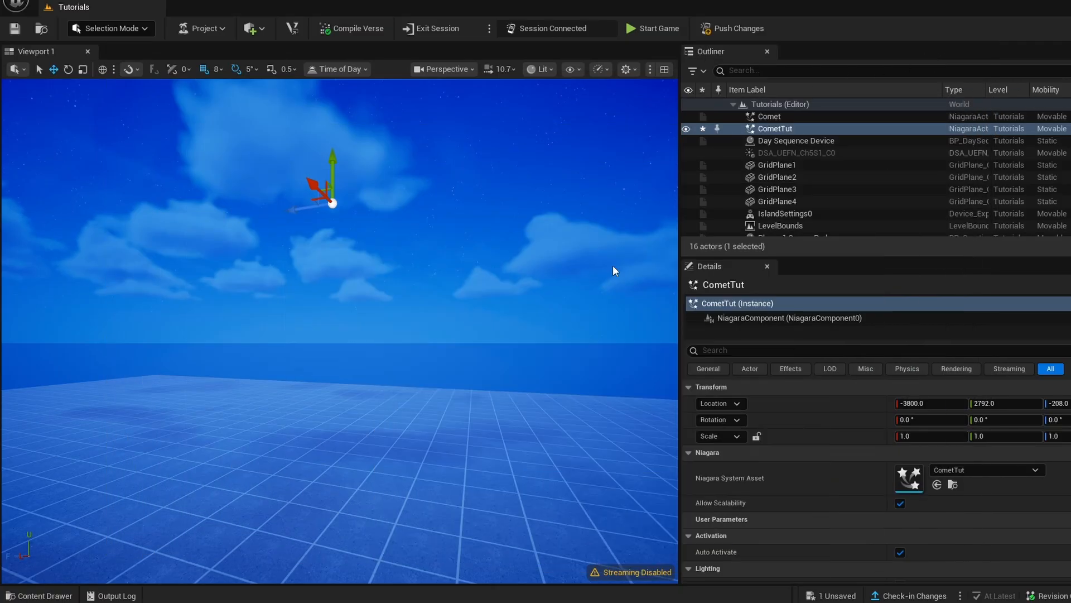
- Delete the old Comet actor from the level
key("w")
right_click_drag(540, 342, 464, 252)
scroll(476, 332, "up", 1)
left_click(381, 360)
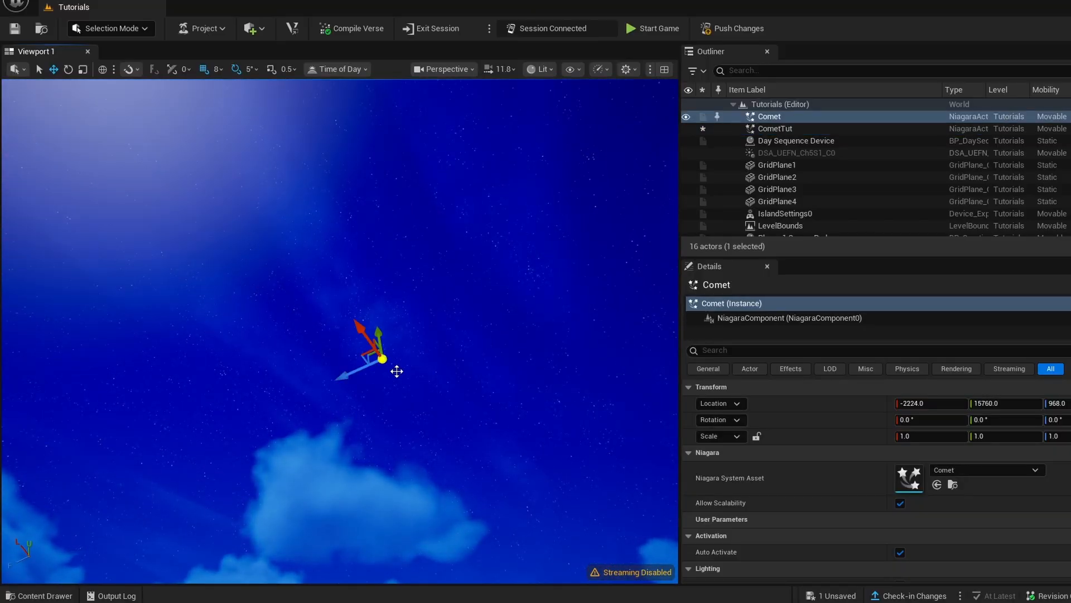
key("Delete")
- Raise the CometTut actor vertically to a height of about 11488 above the grid and watch the boulder fall
right_click_drag(430, 390, 429, 463)
right_click_drag(308, 493, 393, 349)
left_click(370, 323)
key("s")
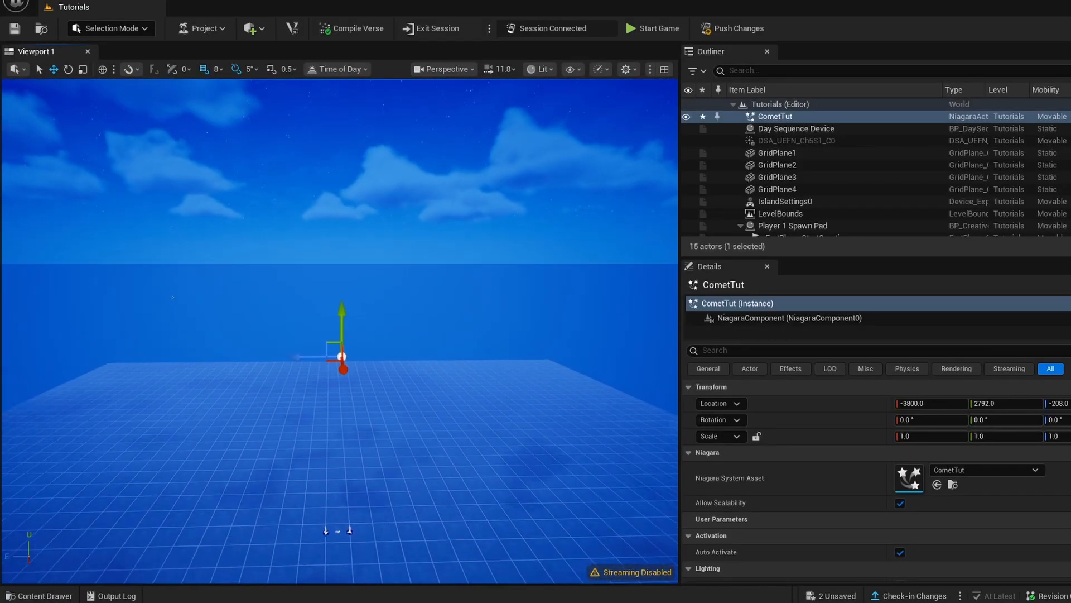
key("s")
right_click_drag(340, 159, 373, 111)
key("a")
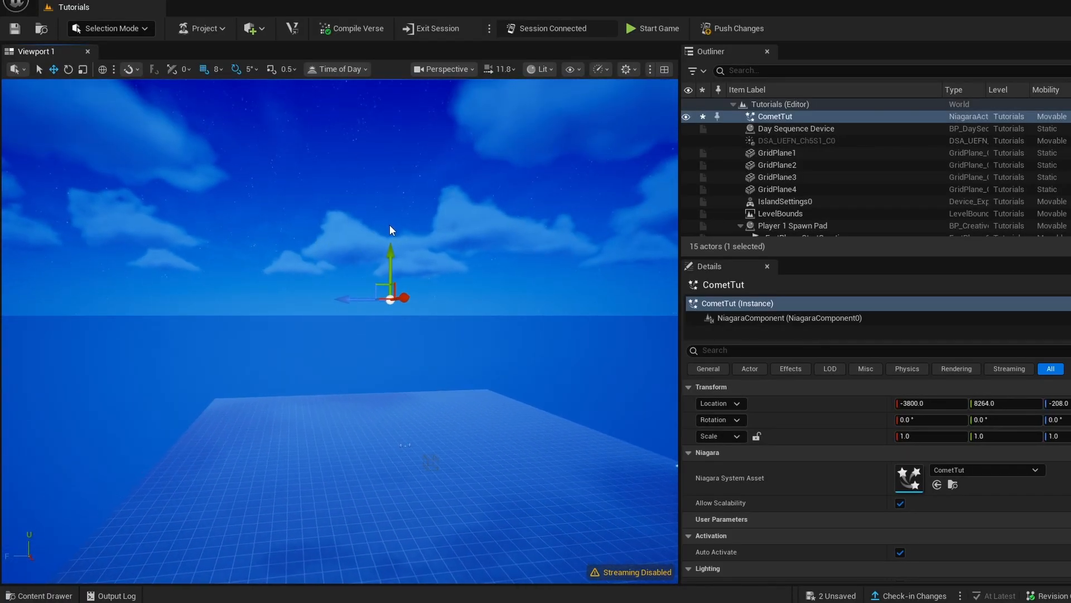
right_click_drag(390, 230, 379, 228)
left_click_drag(401, 242, 401, 205)
right_click_drag(400, 205, 516, 174)
key("a")
right_click_drag(407, 284, 440, 285)
key("a")
key("a")
key("s")
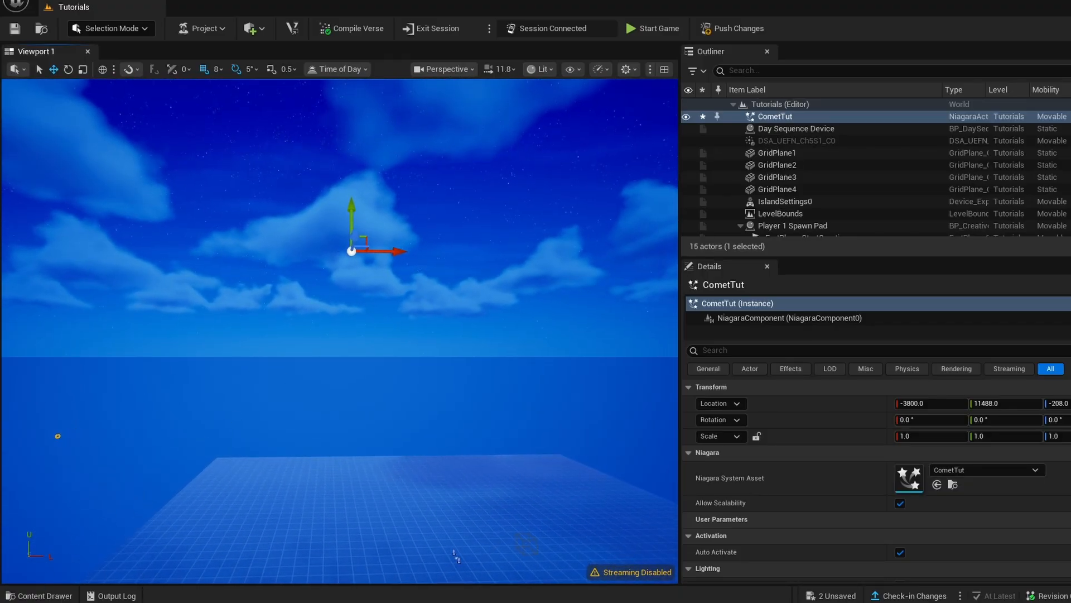
left_click(57, 435)
right_click_drag(347, 258, 366, 250)
key("w")
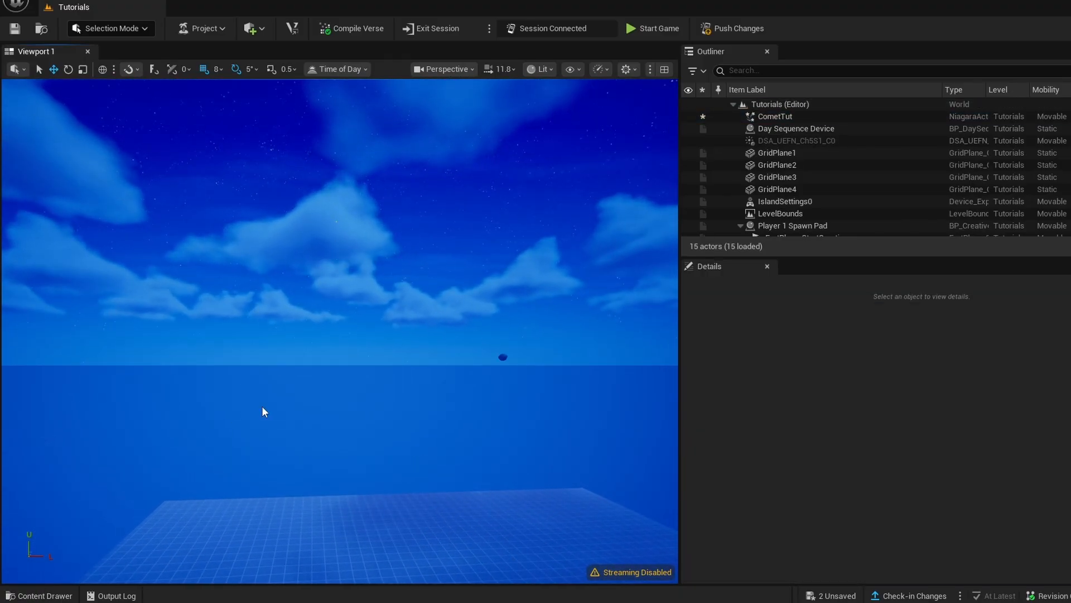
- Reopen CometTut and add an Add Rotational Velocity module to the DirectionalBurst emitter's Particle Spawn group
left_click(46, 596)
double_click(237, 311)
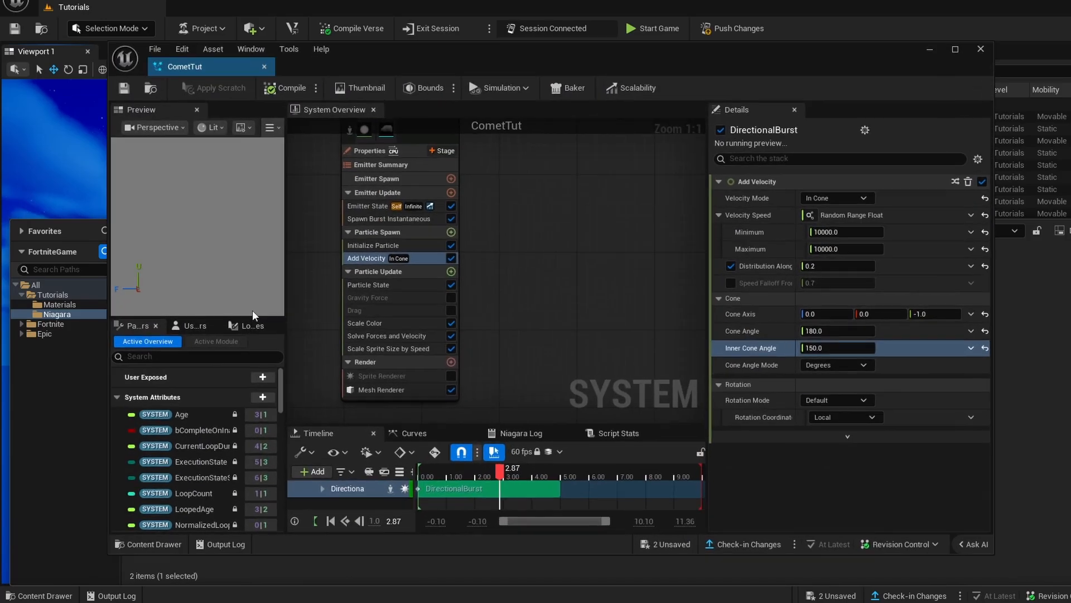
right_click_drag(490, 307, 604, 289)
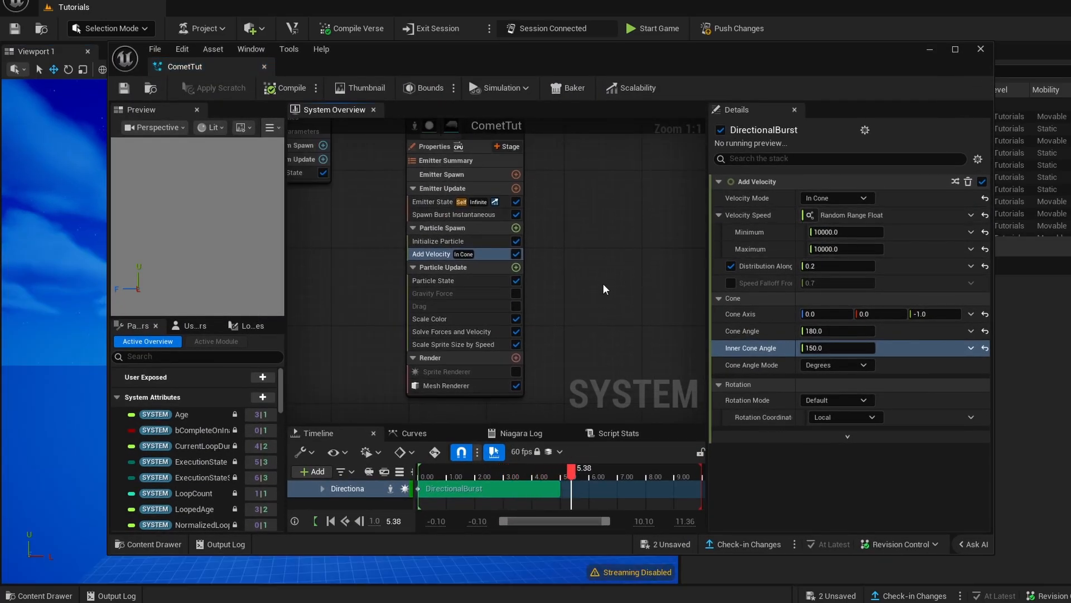
left_click(516, 228)
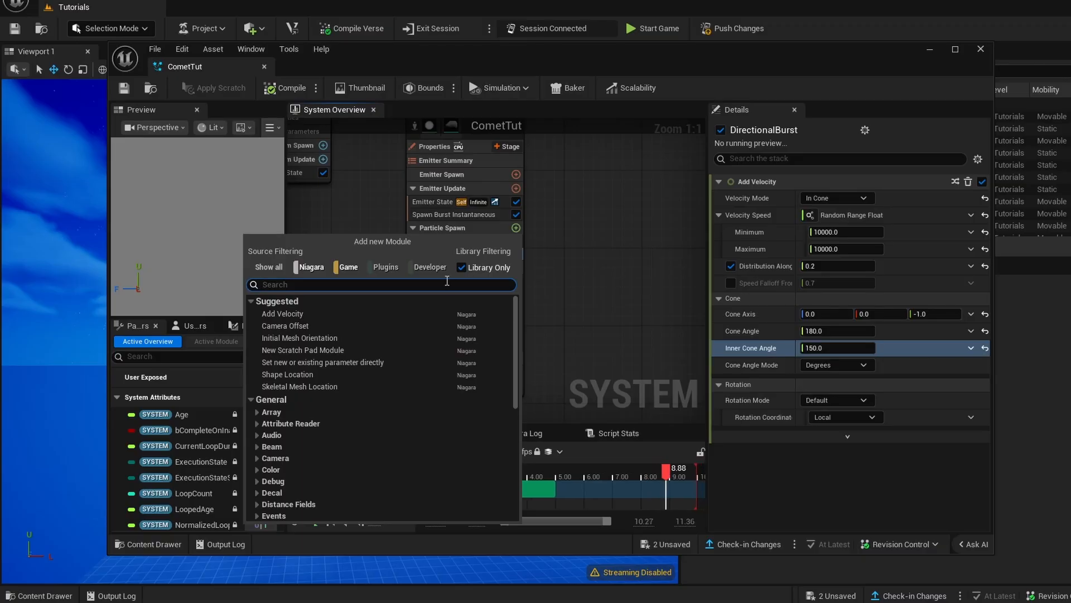
type("rot")
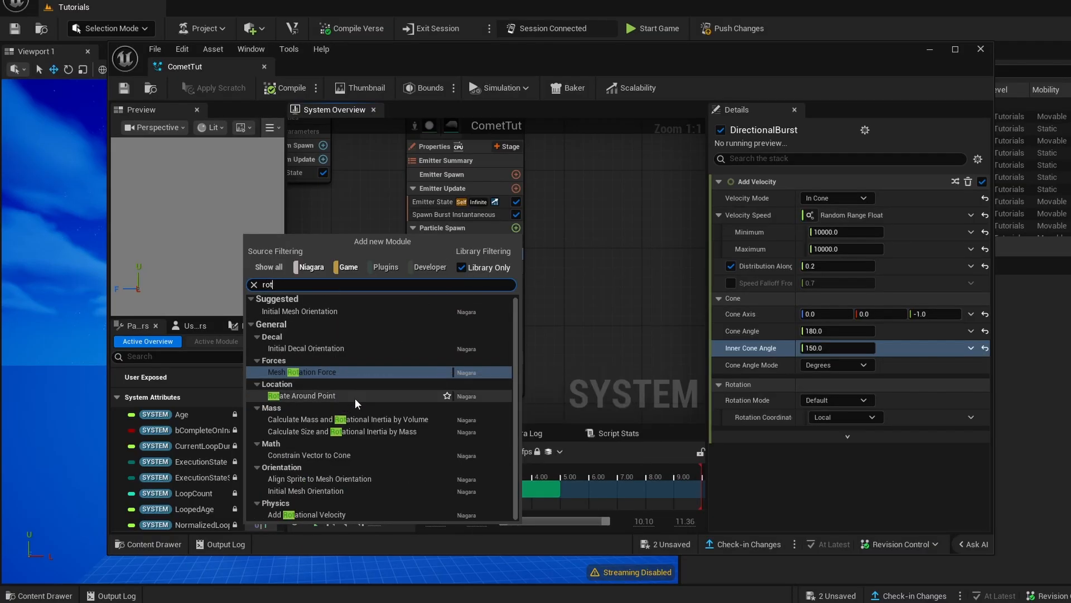
left_click(306, 514)
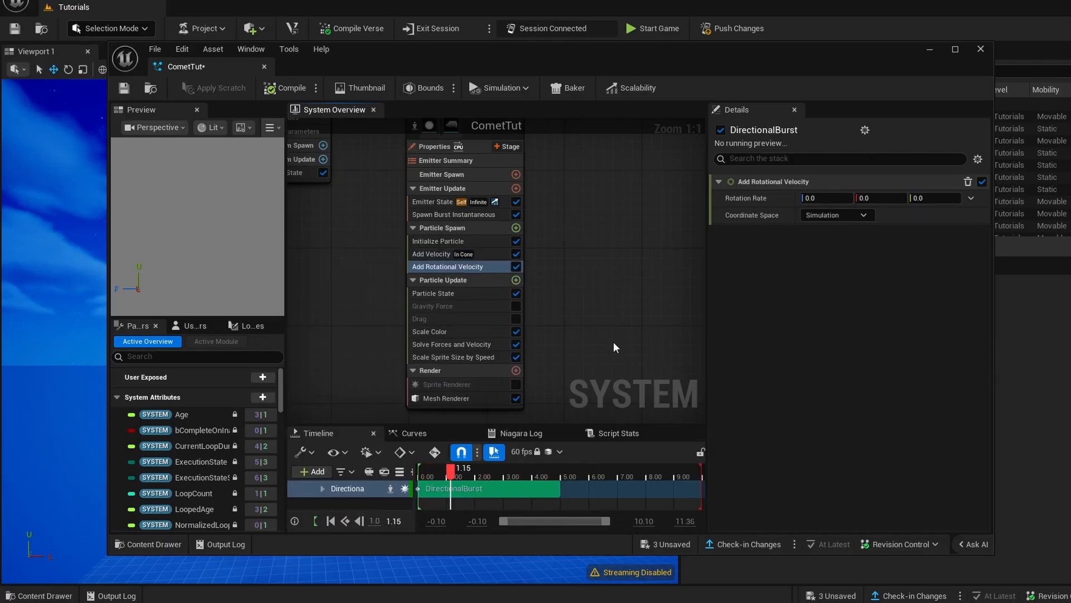
- Set the Add Rotational Velocity module's Rotation Rate to Random Vector and save the CometTut system
left_click(969, 198)
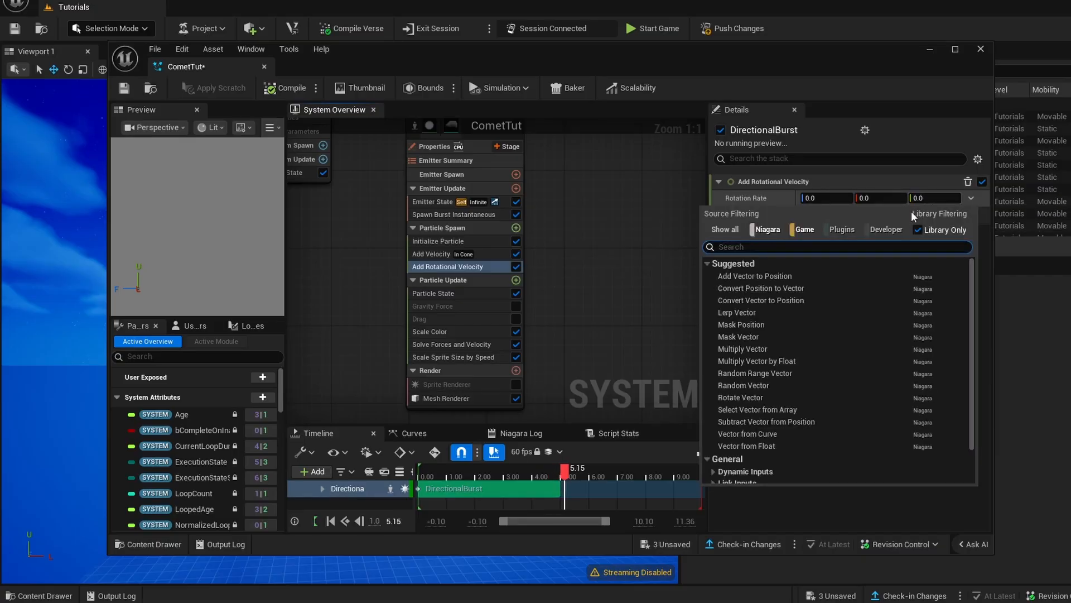
type("rand")
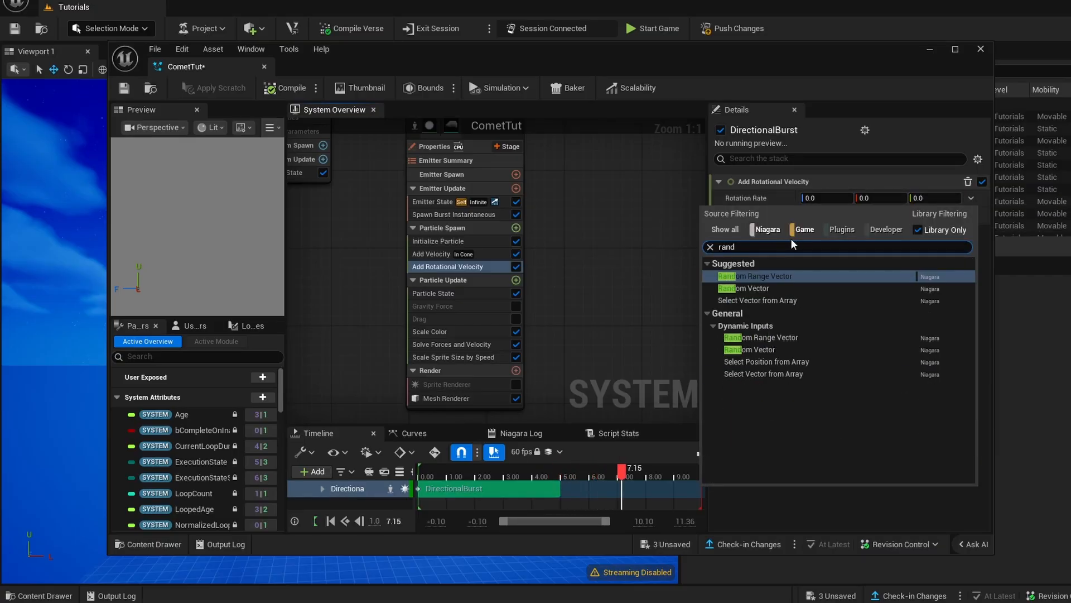
left_click(745, 287)
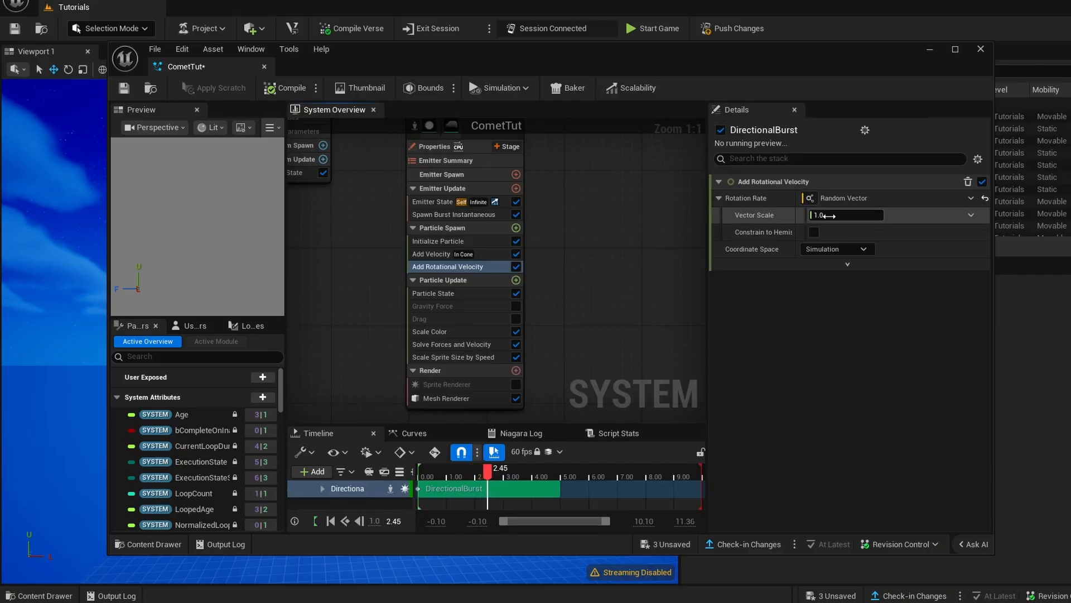
left_click(284, 88)
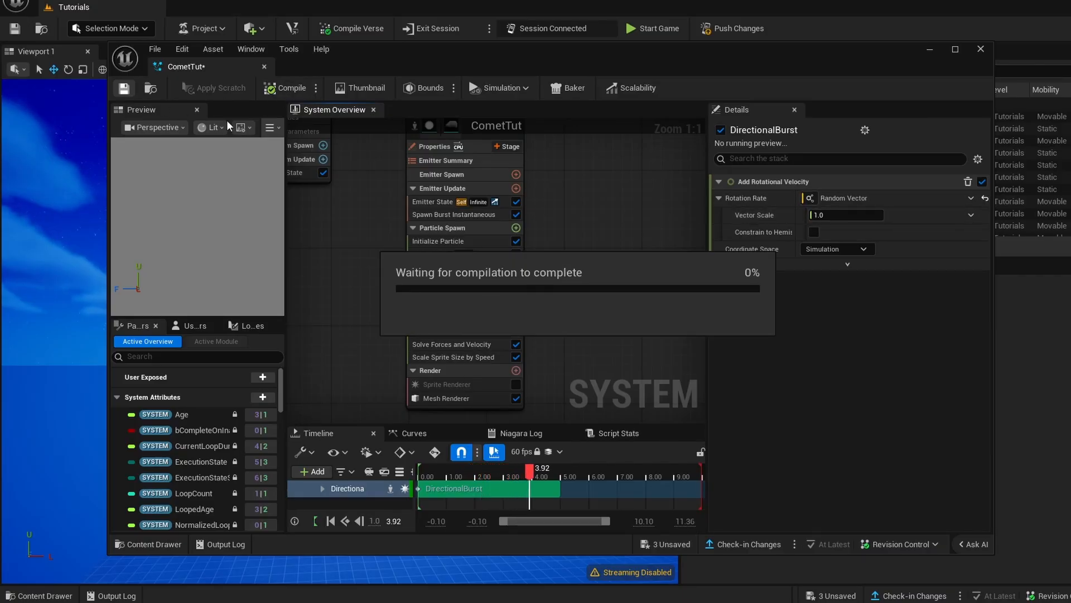
left_click_drag(375, 56, 713, 119)
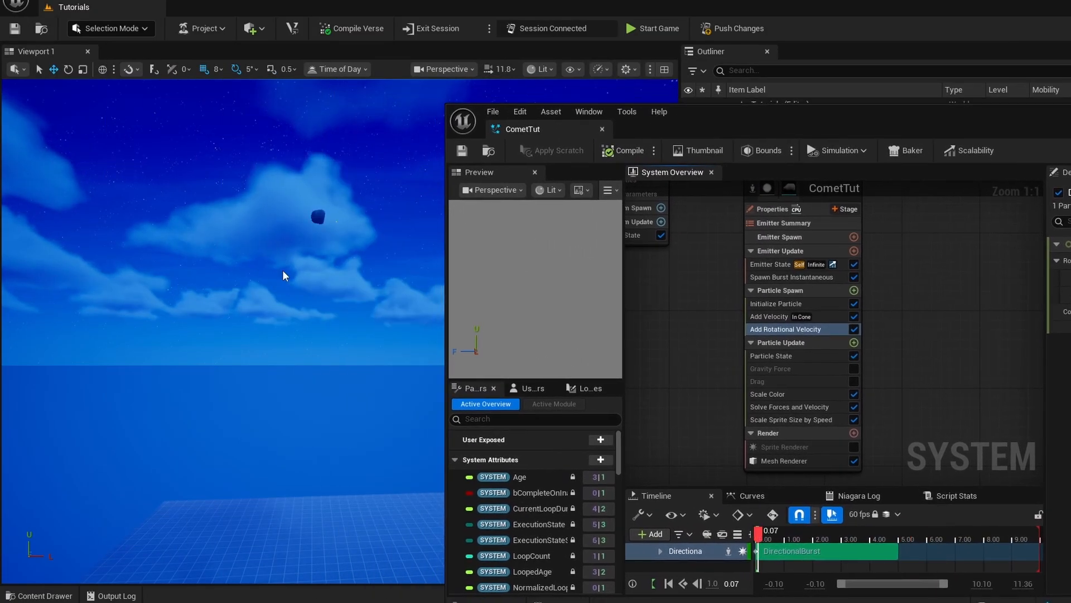
right_click_drag(284, 276, 351, 280)
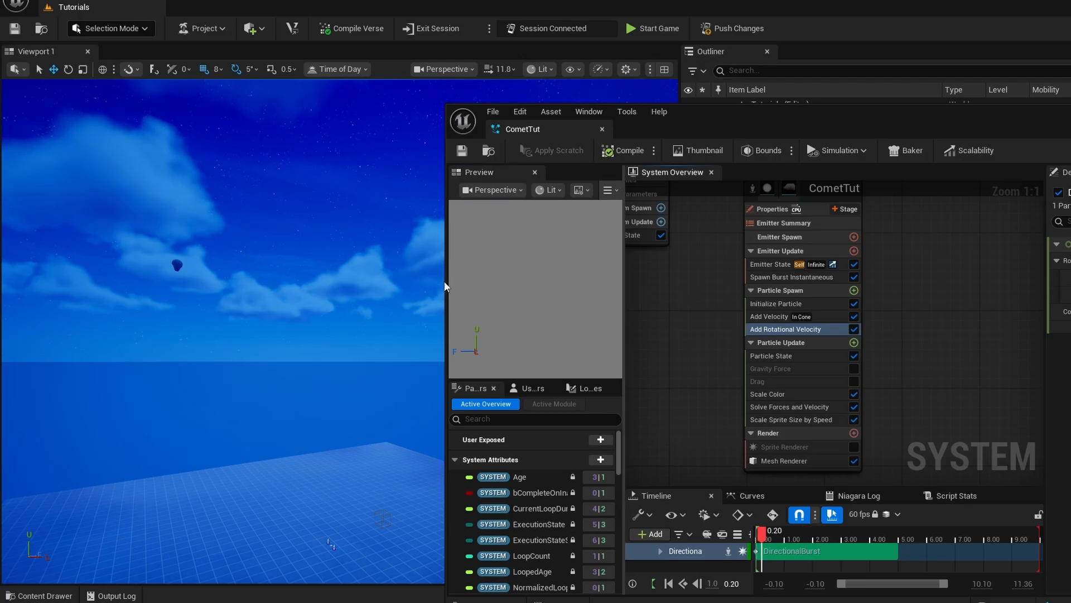
right_click_drag(445, 286, 430, 312)
right_click_drag(199, 333, 122, 368)
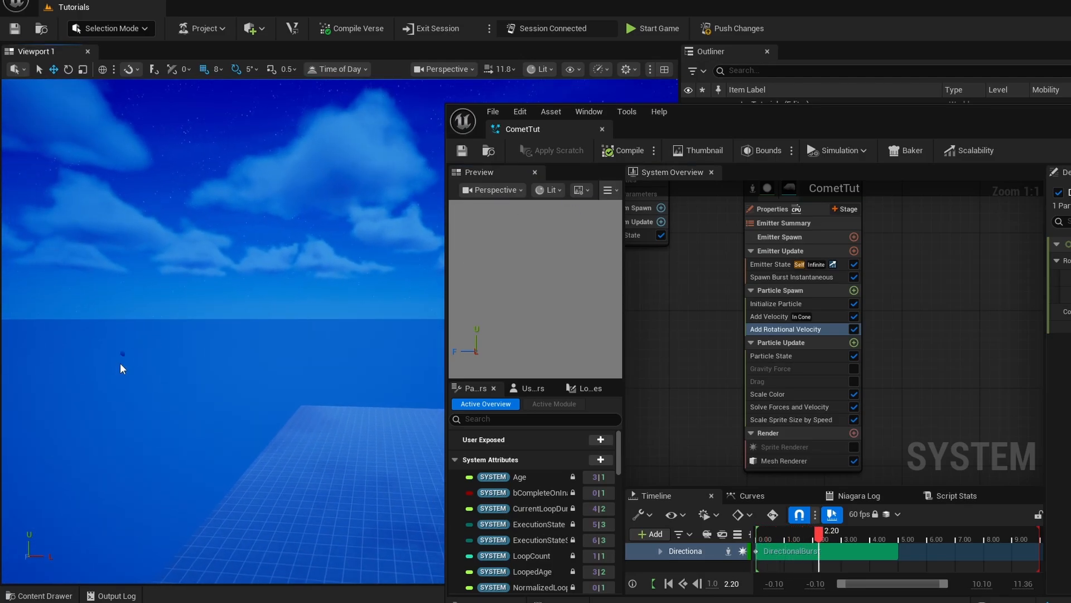
left_click_drag(927, 121, 486, 45)
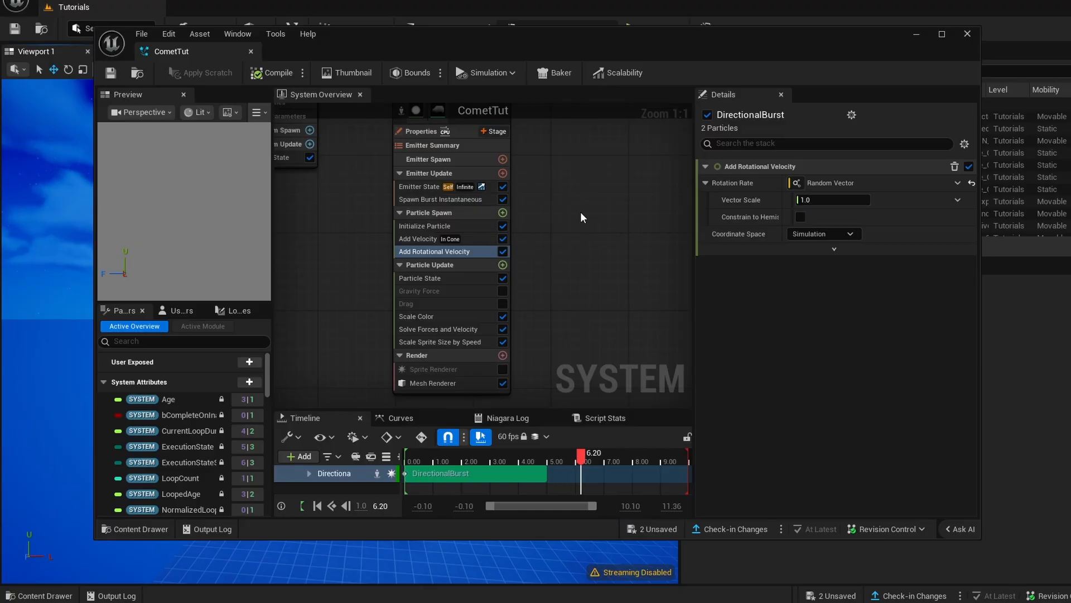
- Add a second DirectionalBurst emitter to the CometTut system, beside the existing boulder emitter
right_click_drag(573, 225, 460, 248)
scroll(523, 222, "down", 1)
scroll(522, 222, "down", 1)
right_click(471, 205)
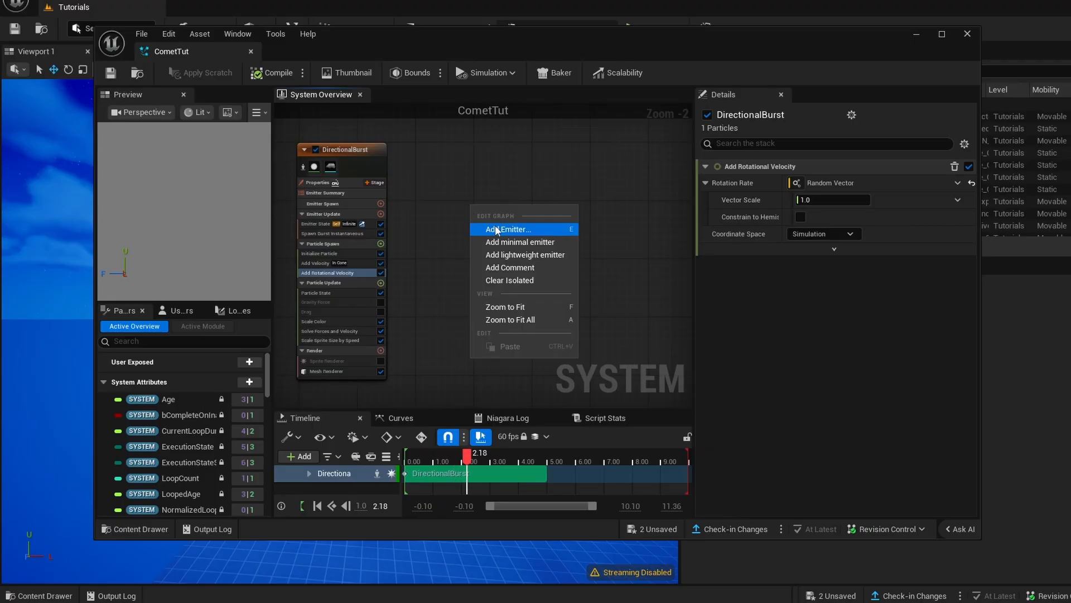
left_click(434, 209)
right_click(464, 212)
left_click(487, 236)
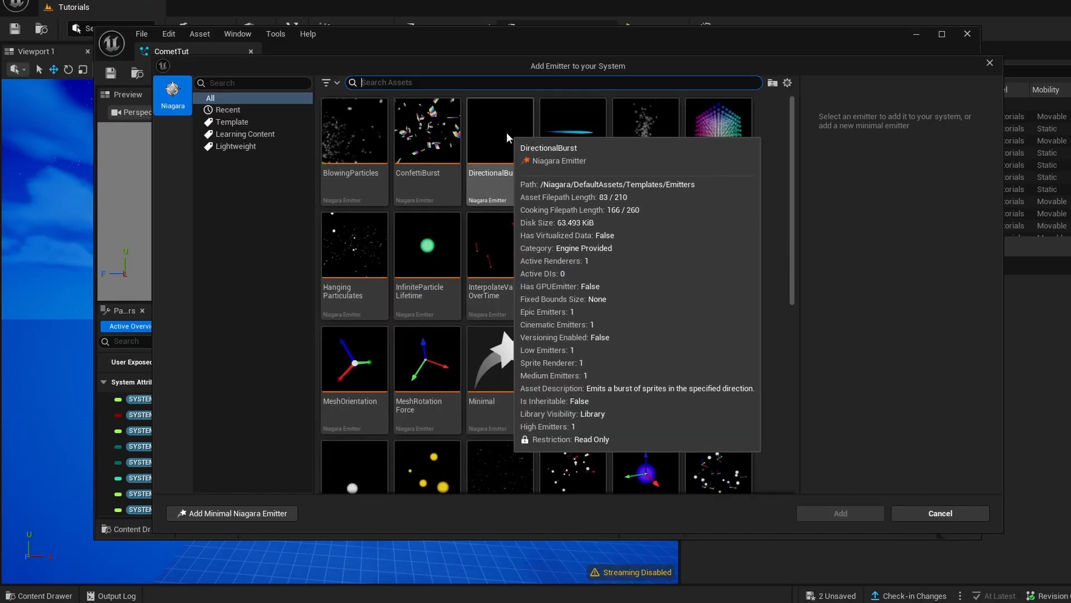
double_click(505, 133)
scroll(493, 267, "up", 2)
right_click_drag(373, 202, 471, 271)
left_click_drag(587, 199, 542, 164)
right_click_drag(604, 229, 548, 235)
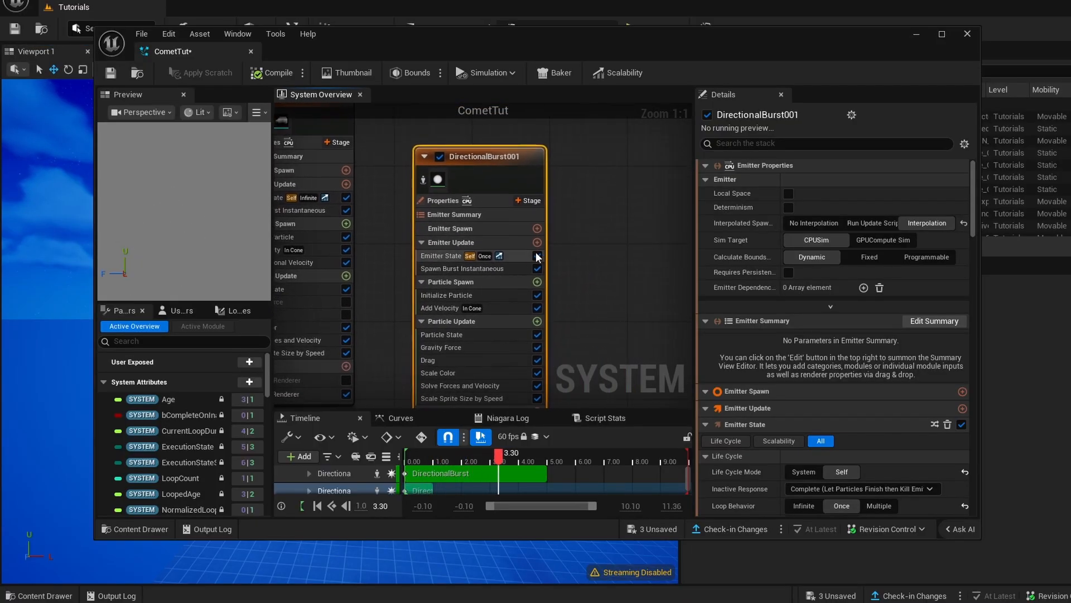
- Replace DirectionalBurst001's Spawn Burst Instantaneous module with Spawn Particles from Other Emitter and add the required SampleParticlesFromOtherEmitter dependency
left_click(454, 269)
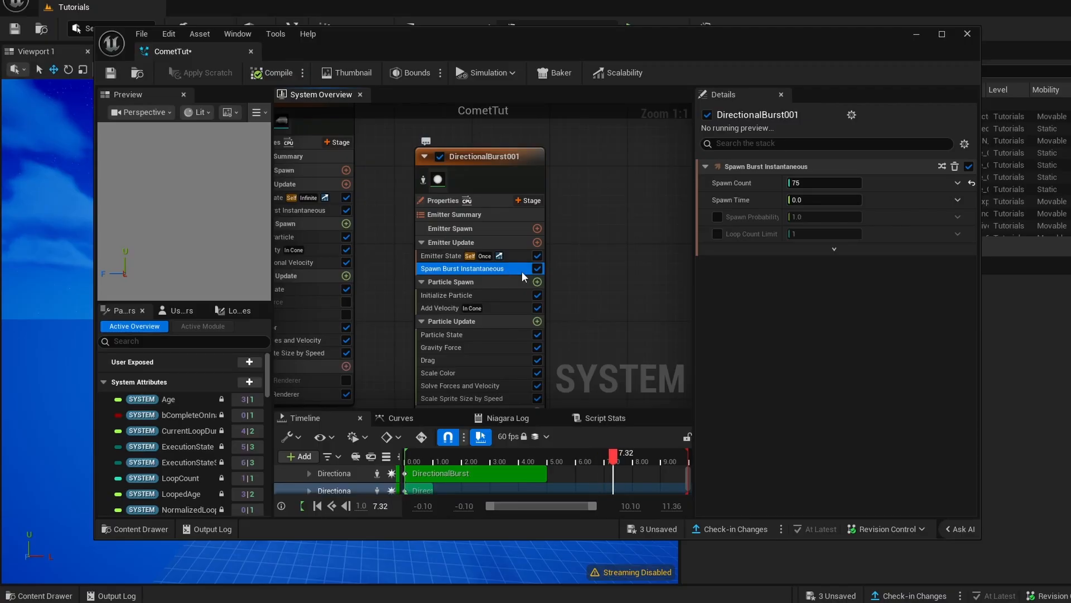
left_click(538, 243)
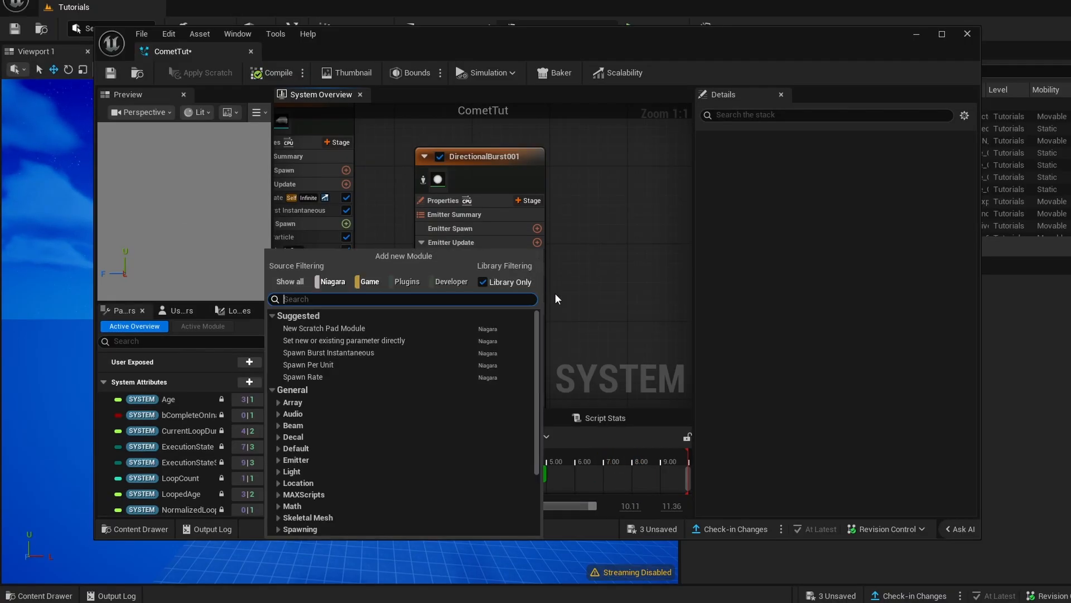
type("fro")
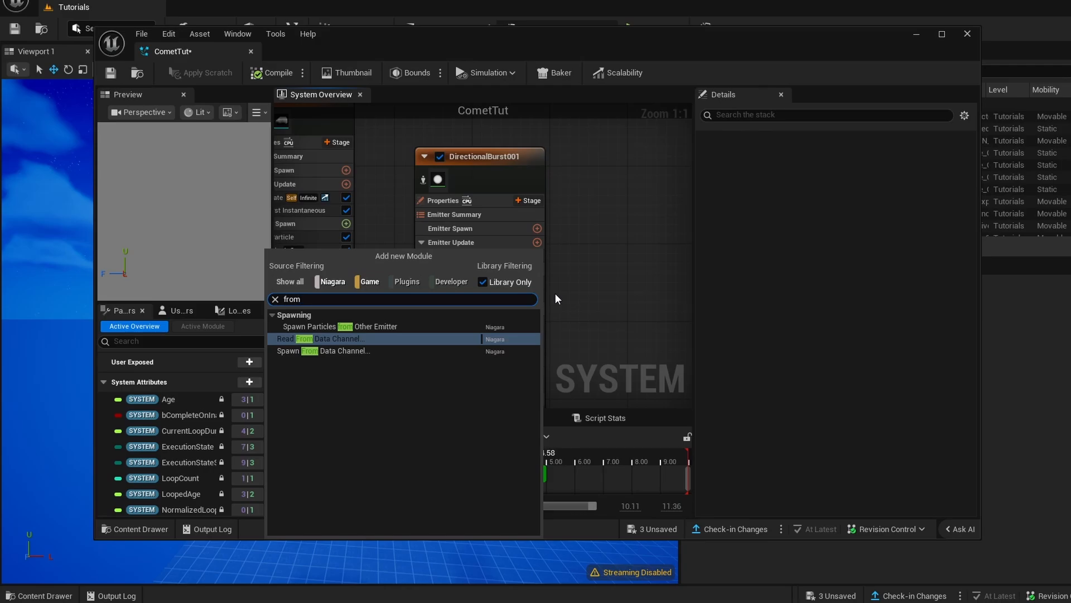
type("m")
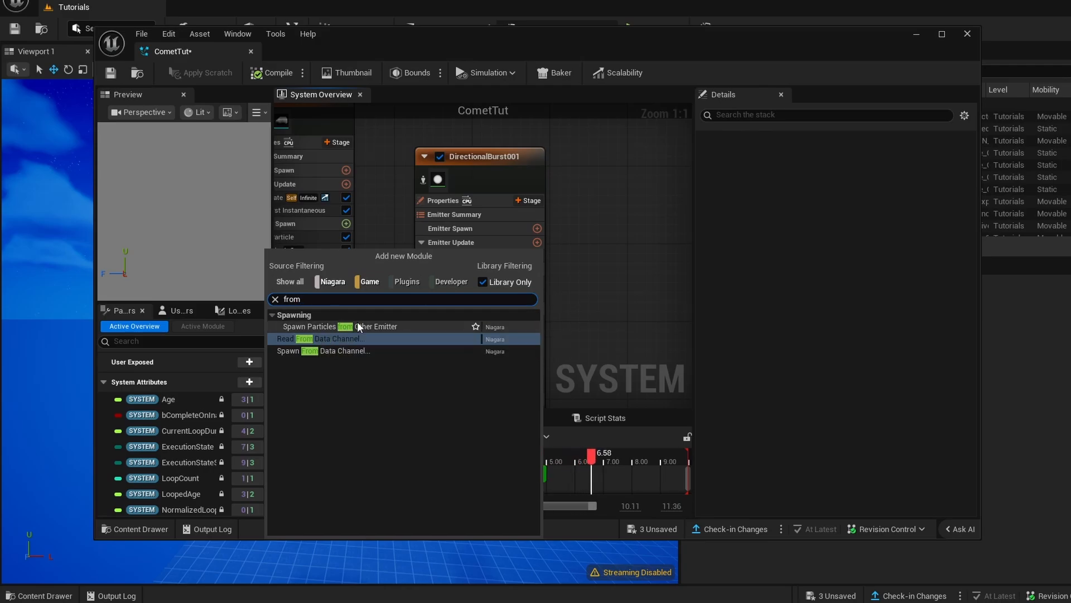
left_click(357, 326)
right_click_drag(380, 314, 442, 308)
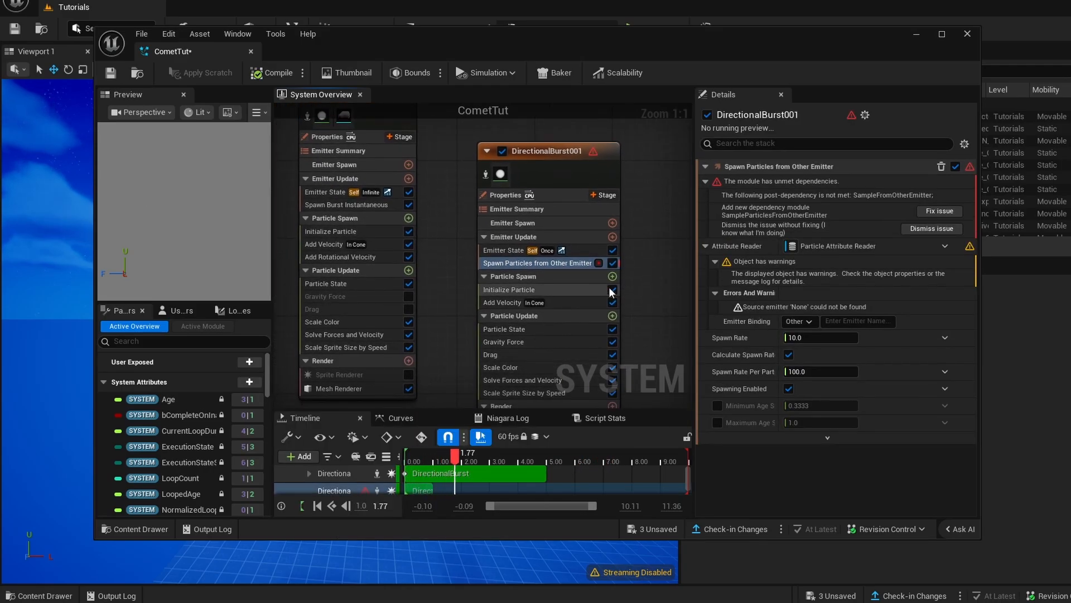
left_click(940, 211)
- Bind DirectionalBurst001's Spawn Particles from Other Emitter module to the DirectionalBurst emitter as its particle source
right_click_drag(653, 250, 593, 288)
left_click_drag(478, 198, 487, 180)
right_click_drag(487, 179, 517, 285)
left_click(518, 283)
left_click(859, 258)
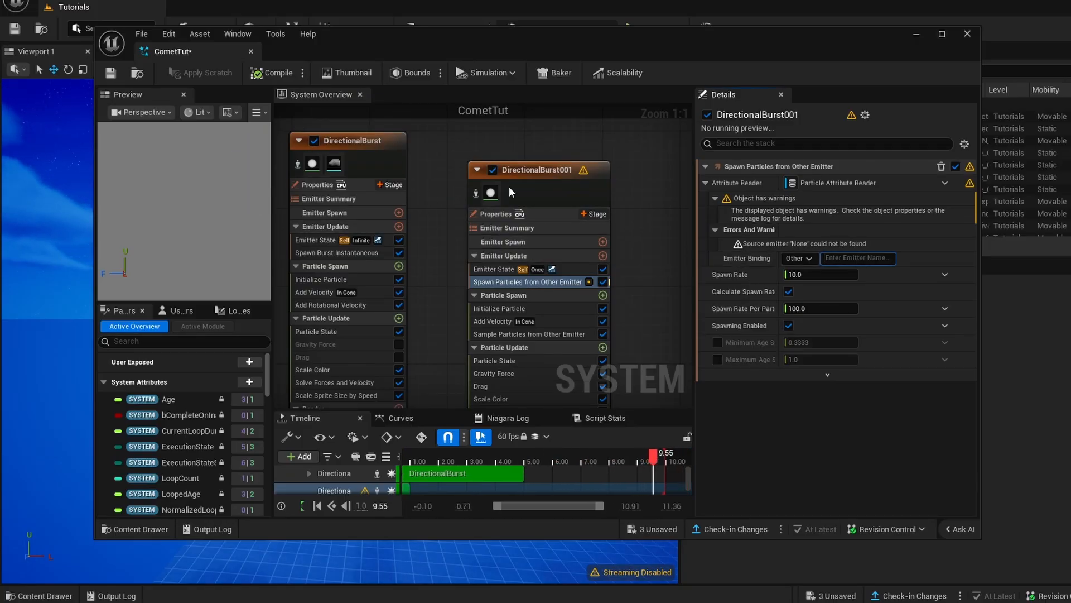
left_click(353, 142)
left_click(560, 195)
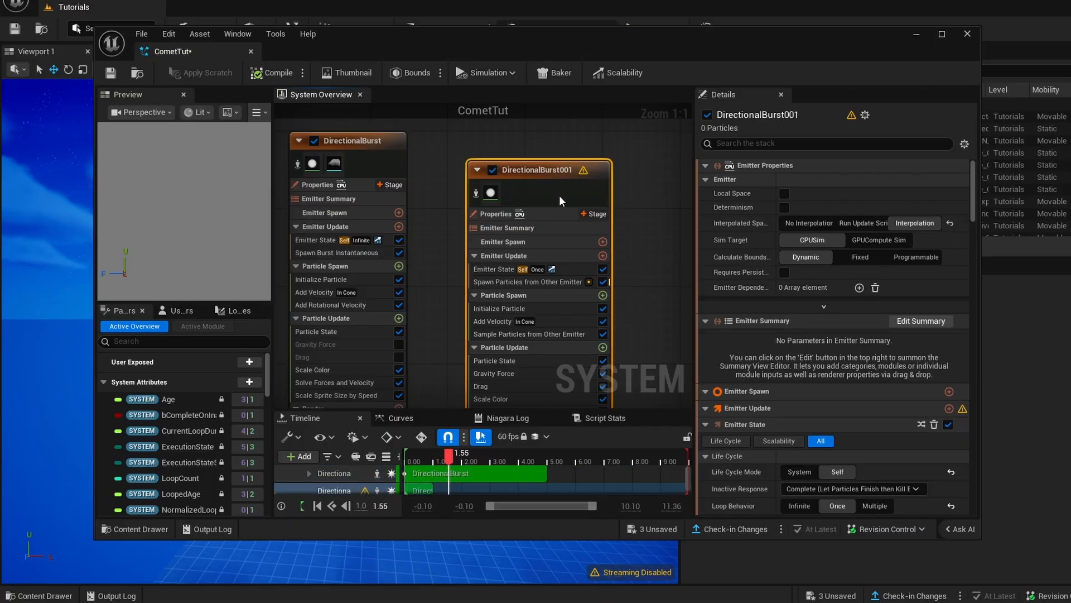
left_click(526, 283)
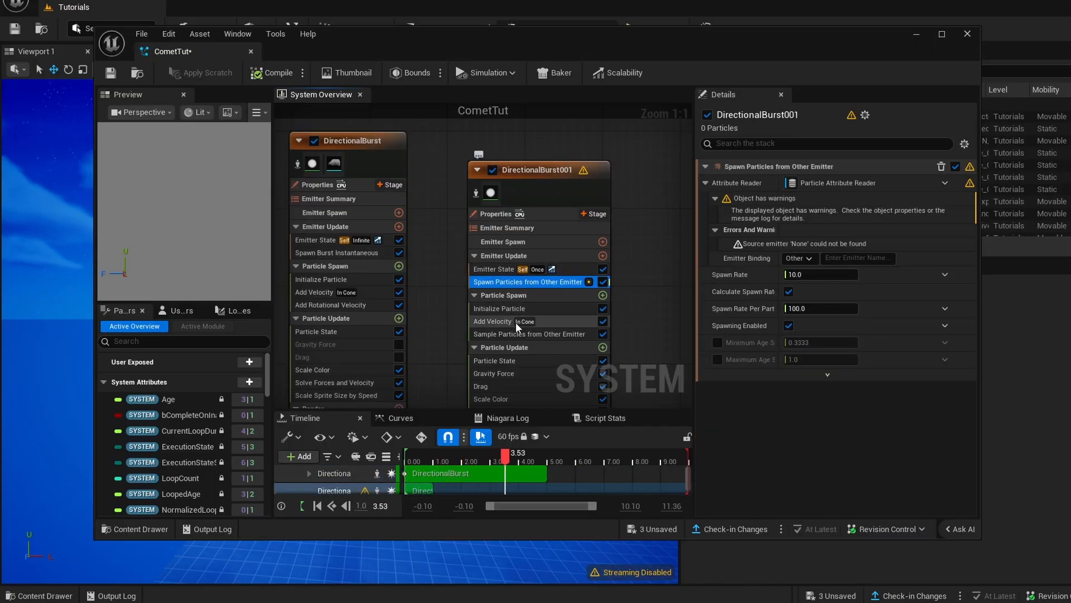
left_click(851, 257)
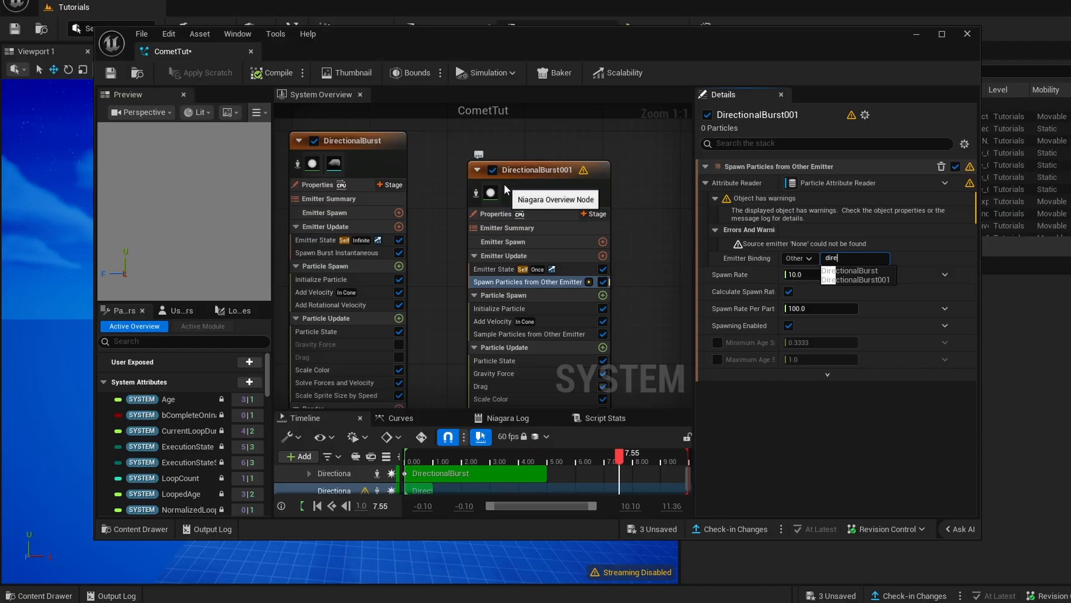
left_click(866, 270)
- Disable the Sprite Renderer of DirectionalBurst001 and add a Mesh Renderer to its Render group
right_click_drag(662, 278, 649, 247)
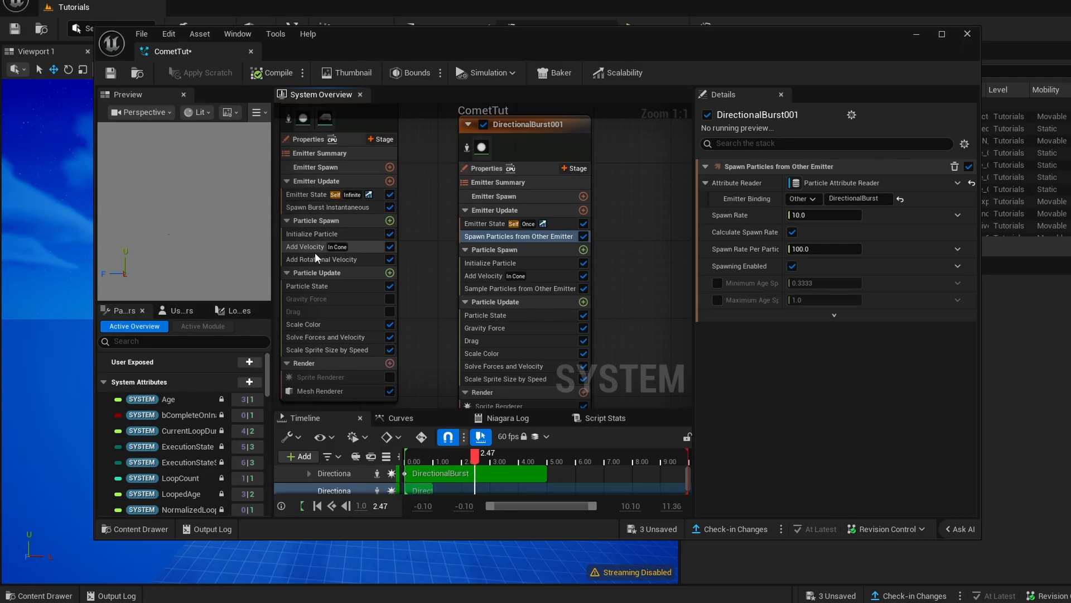
right_click_drag(419, 248, 510, 308)
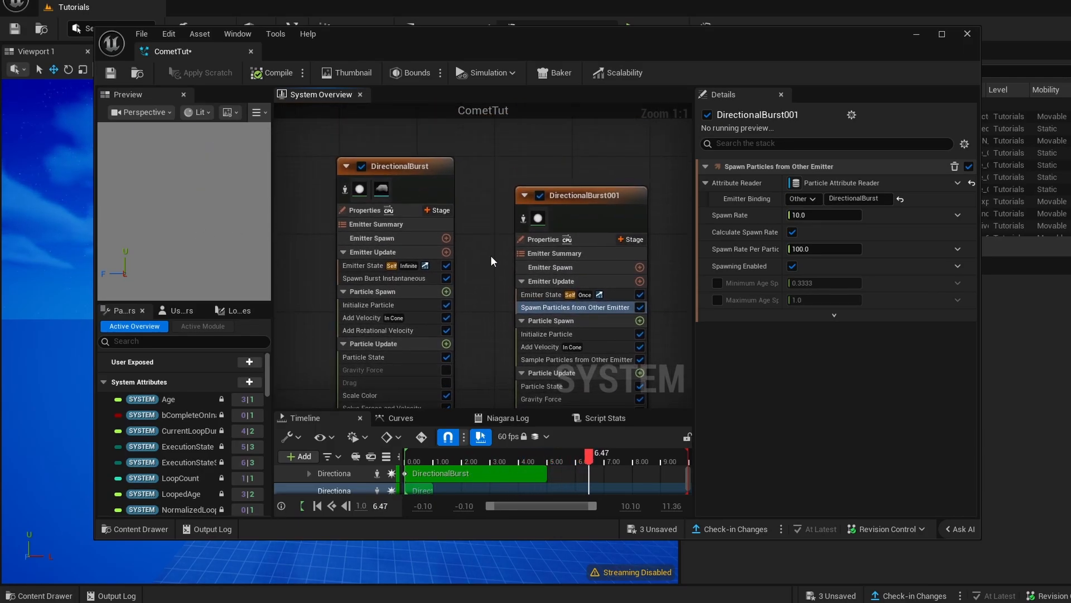
right_click_drag(492, 258, 407, 207)
right_click_drag(394, 254, 440, 251)
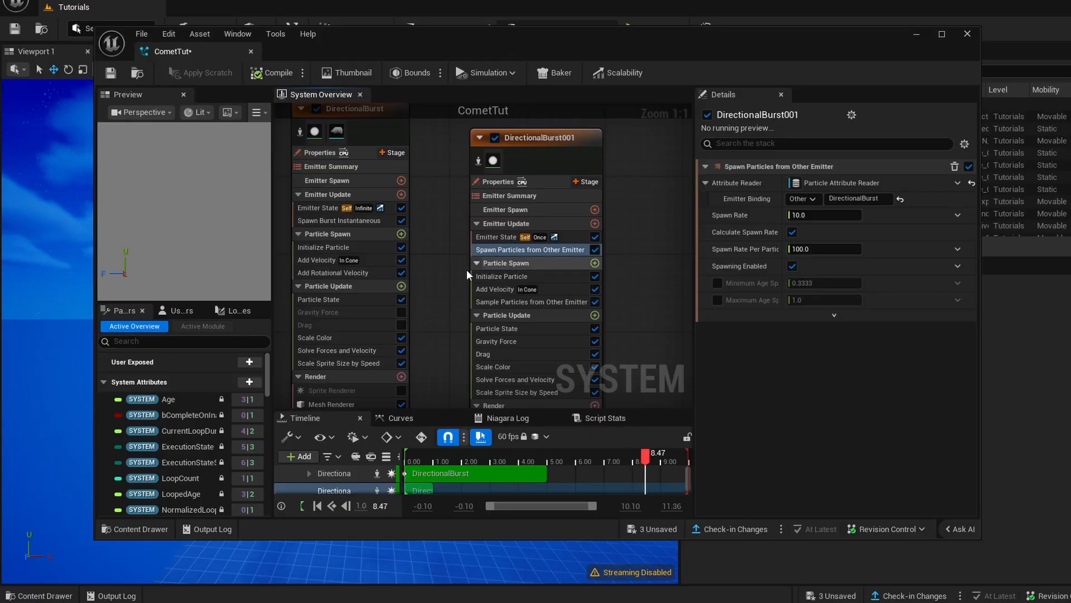
left_click(480, 275)
right_click_drag(505, 404, 477, 297)
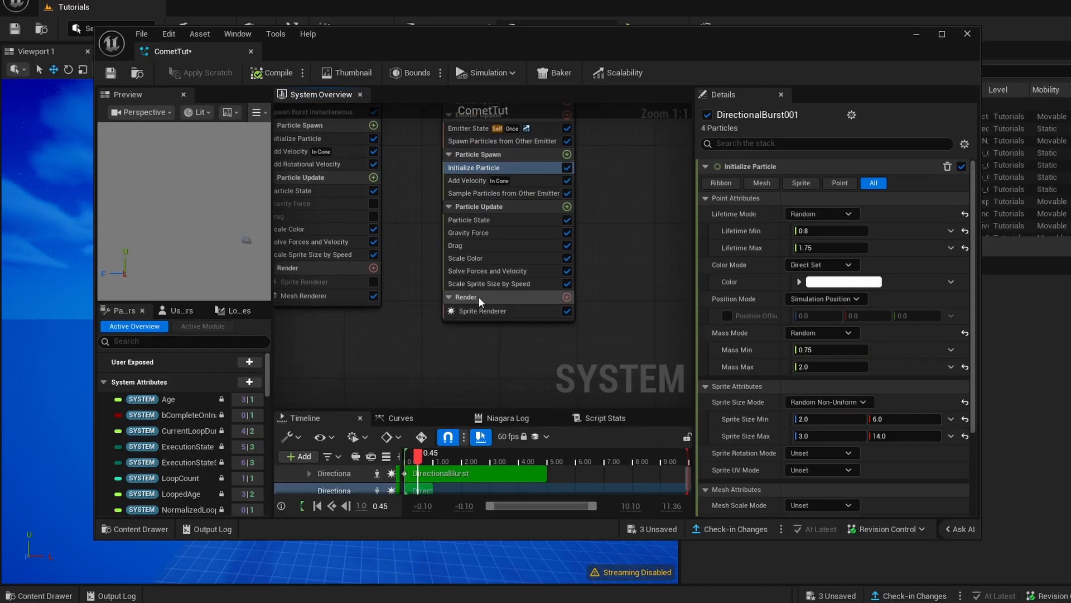
left_click(487, 309)
left_click(569, 311)
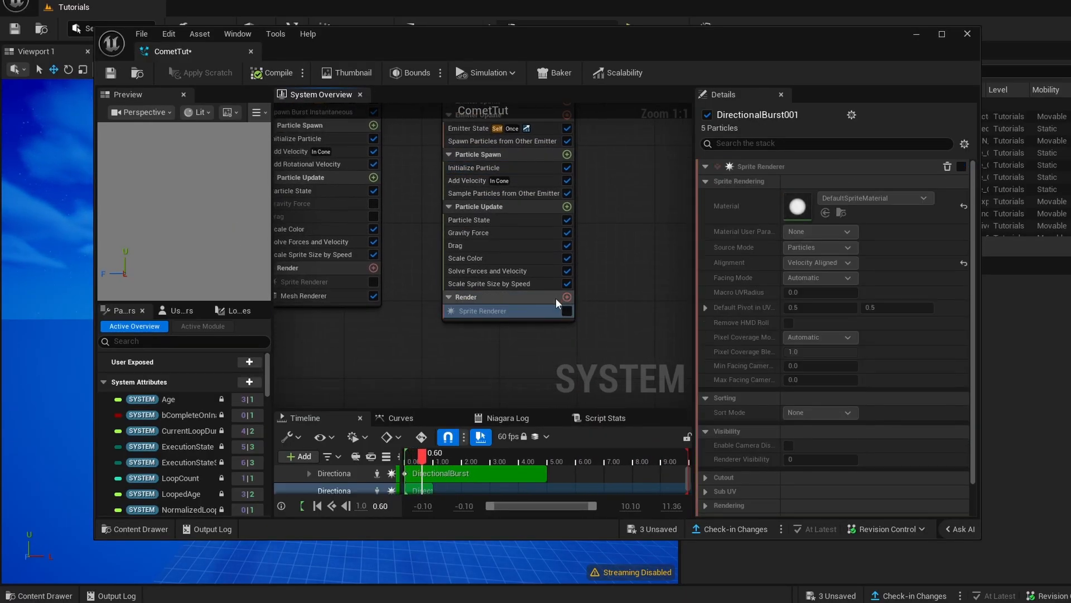
left_click(567, 297)
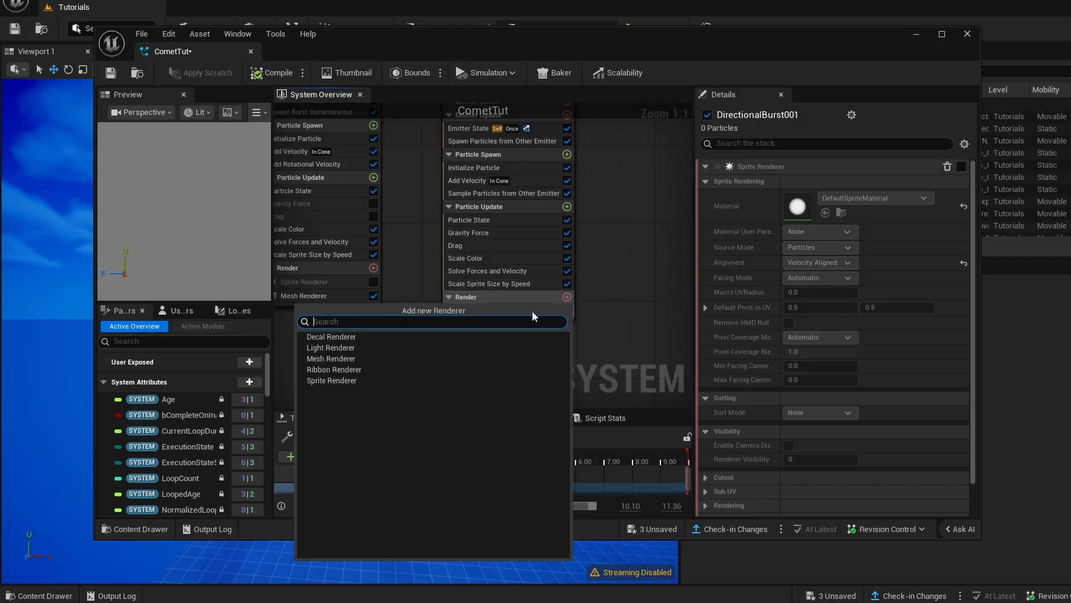
left_click(344, 356)
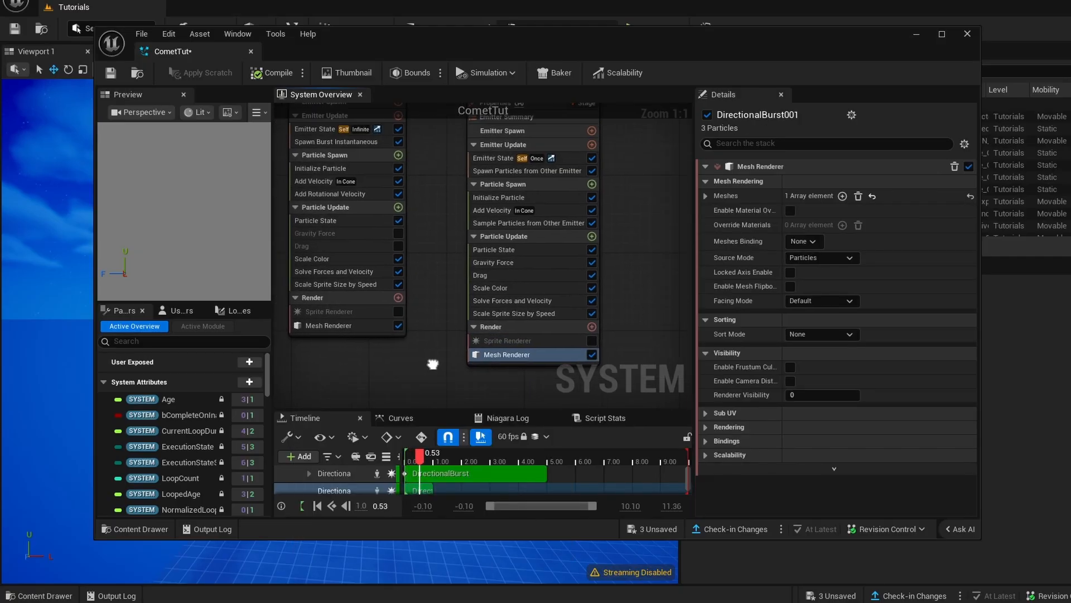
- Assign the Sphere mesh to the first Meshes entry of DirectionalBurst001's Mesh Renderer
left_click(706, 195)
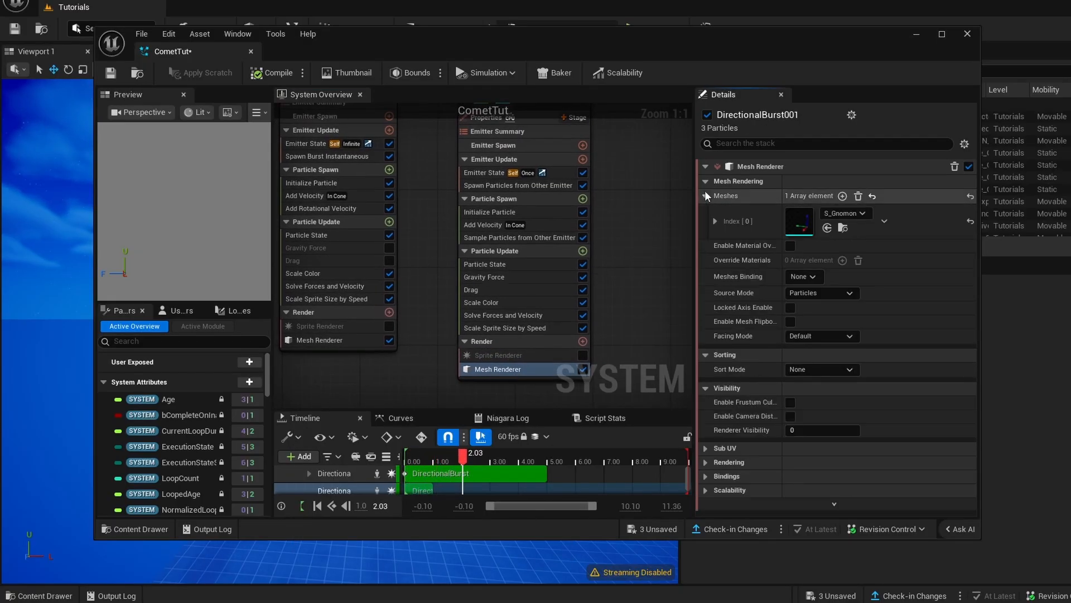
left_click(715, 221)
left_click(714, 221)
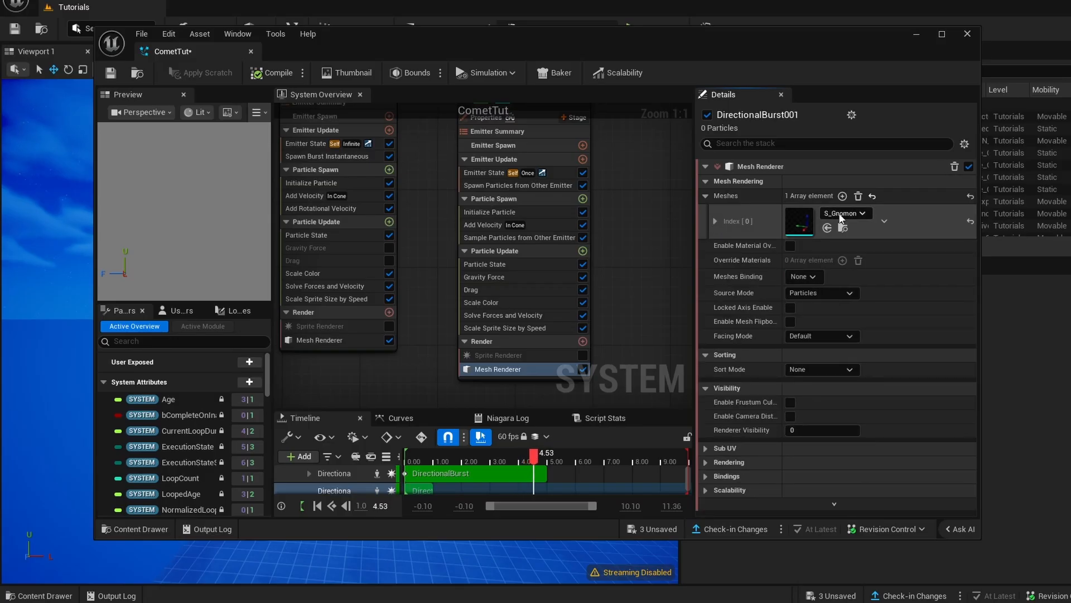
left_click(843, 214)
scroll(888, 372, "down", 5)
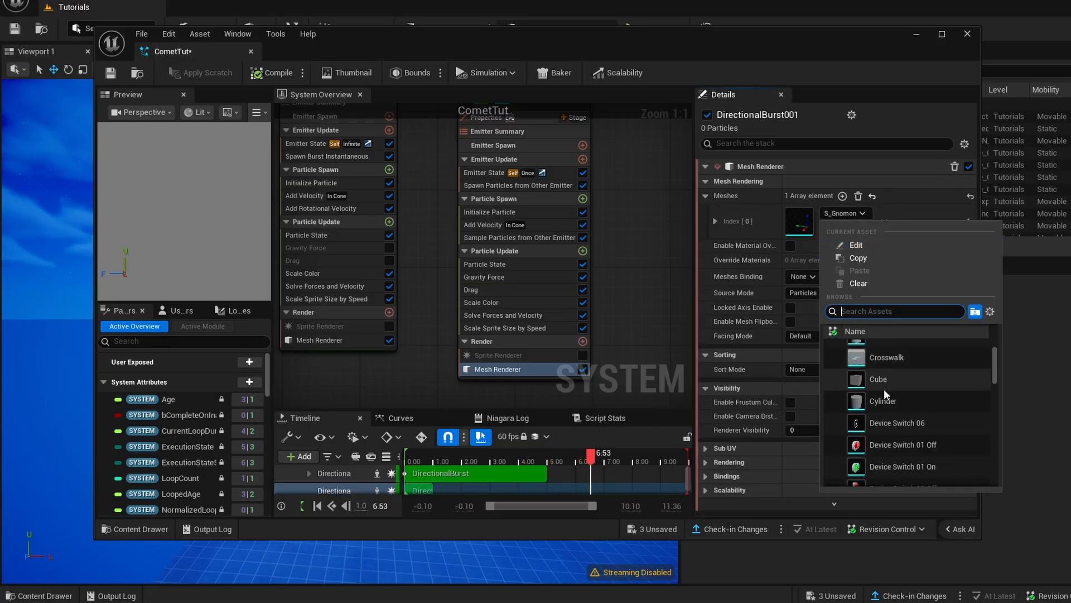
scroll(904, 375, "up", 5)
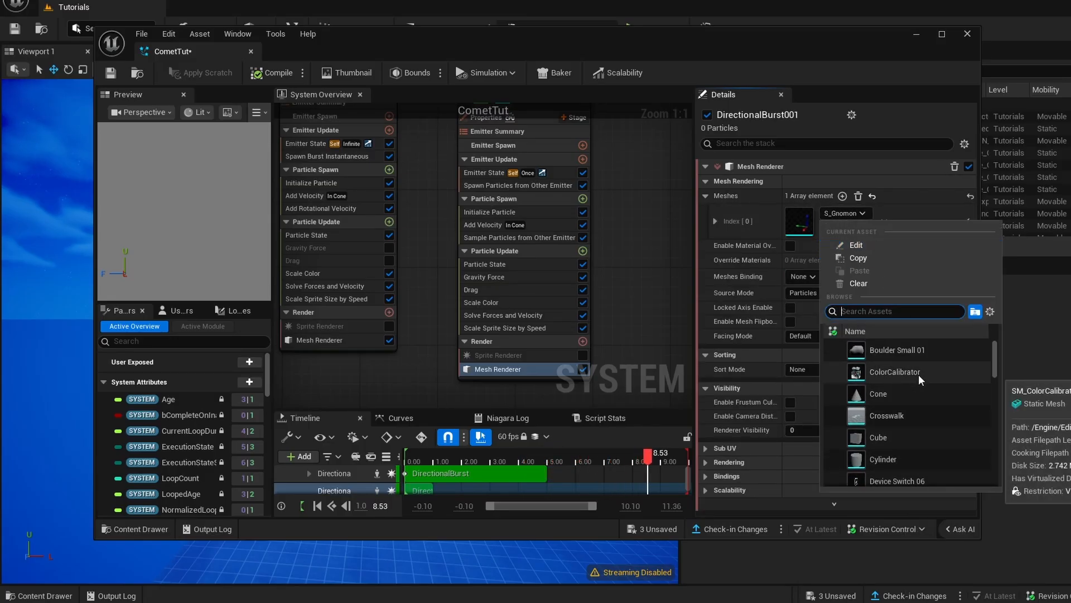
type("sph")
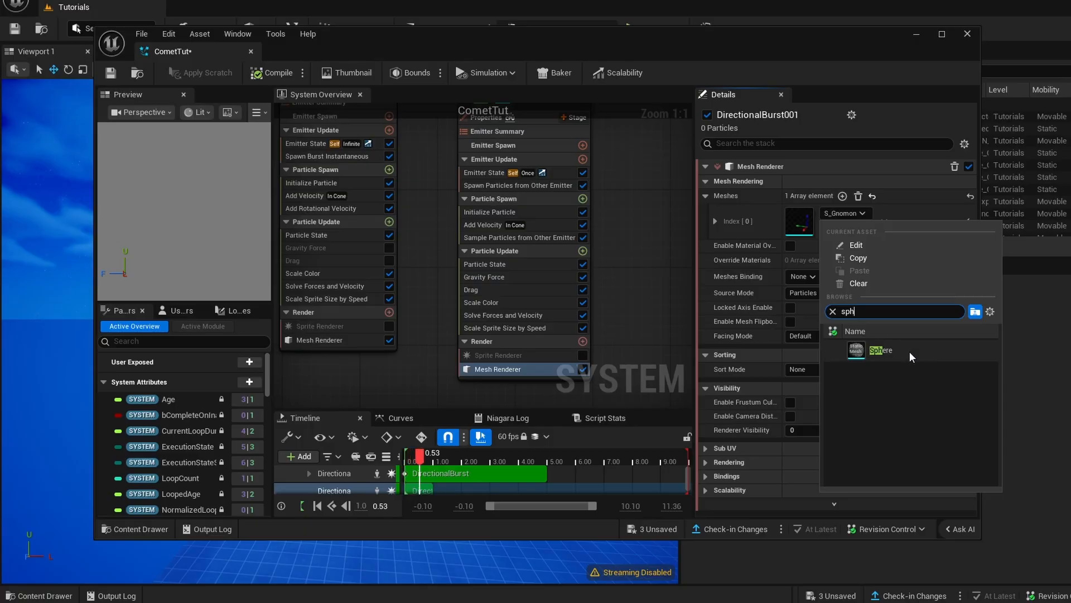
left_click(911, 357)
- Set the Spawn Rate of DirectionalBurst001's Spawn Particles from Other Emitter module to 500
right_click(519, 238)
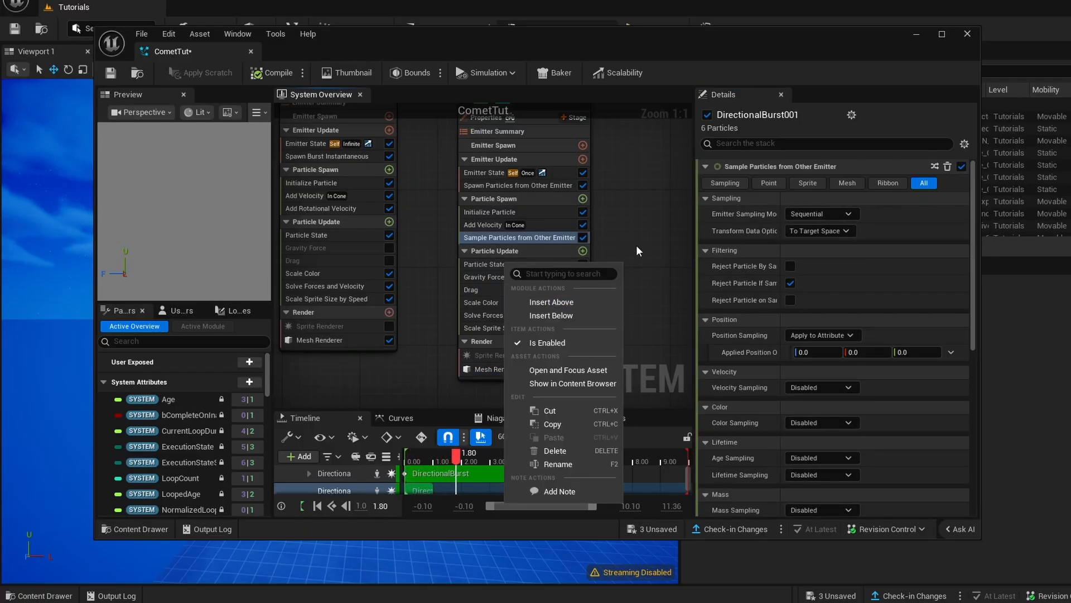
left_click(637, 248)
scroll(608, 279, "down", 3)
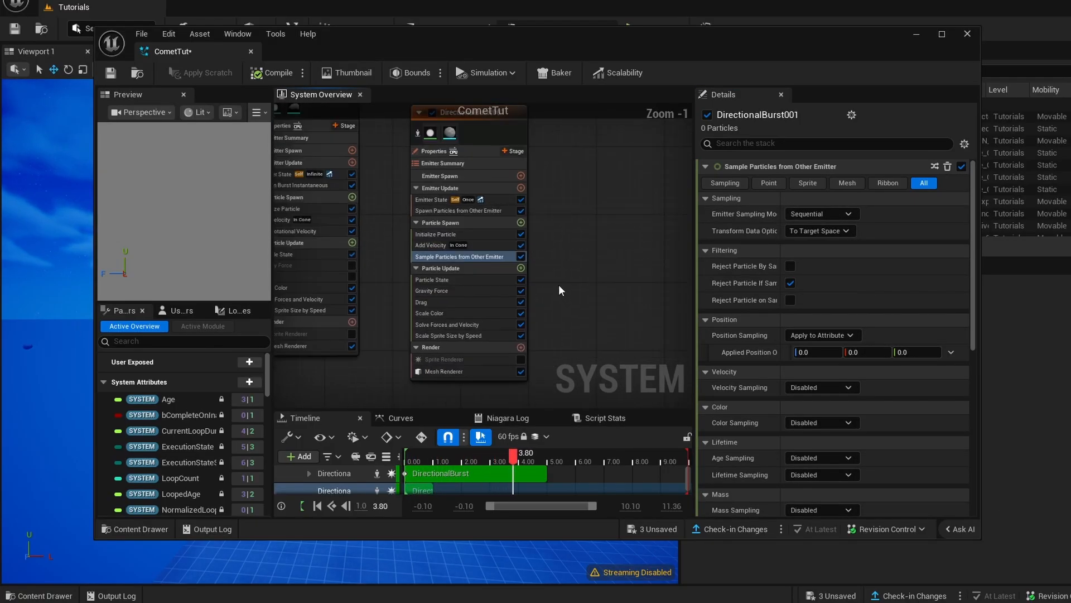
right_click_drag(559, 285, 606, 323)
left_click(491, 252)
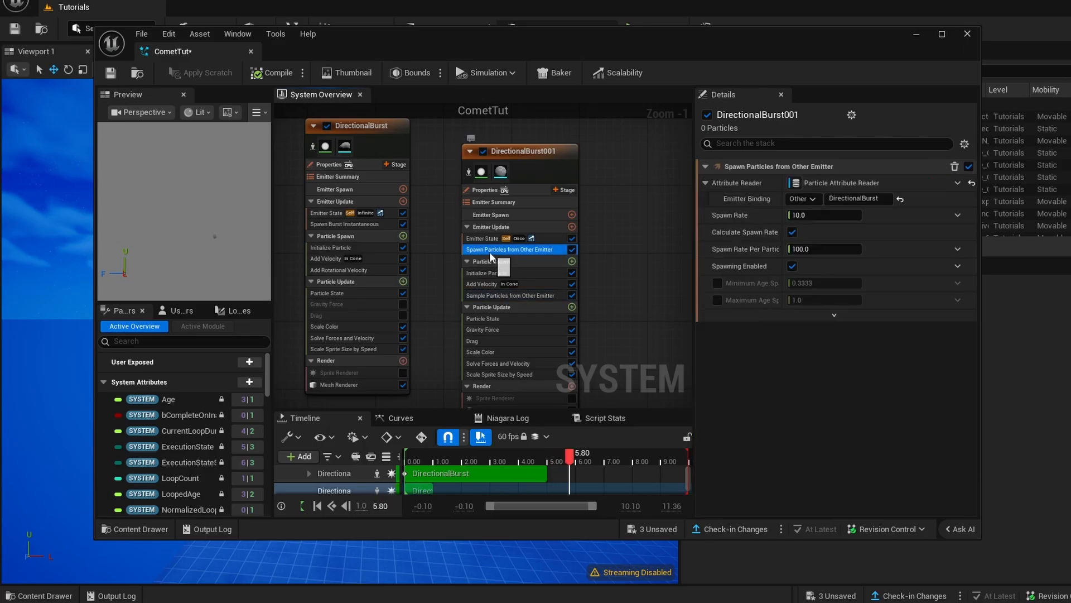
left_click(829, 216)
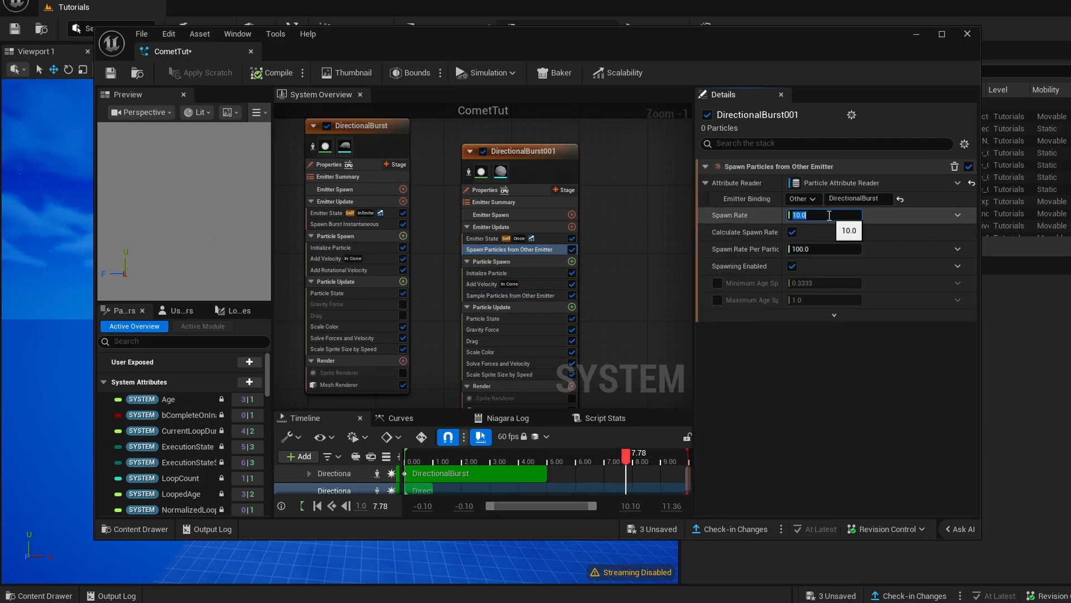
type("500")
key("Return")
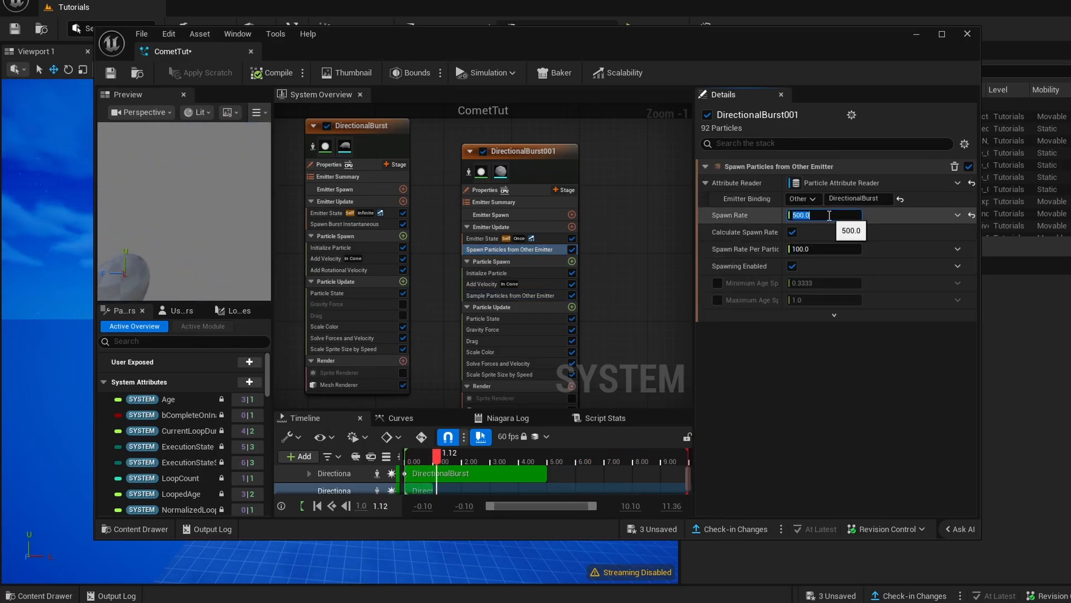
- Compile and save the CometTut system and inspect the falling boulder's sphere trail in the level viewport
scroll(636, 245, "down", 2)
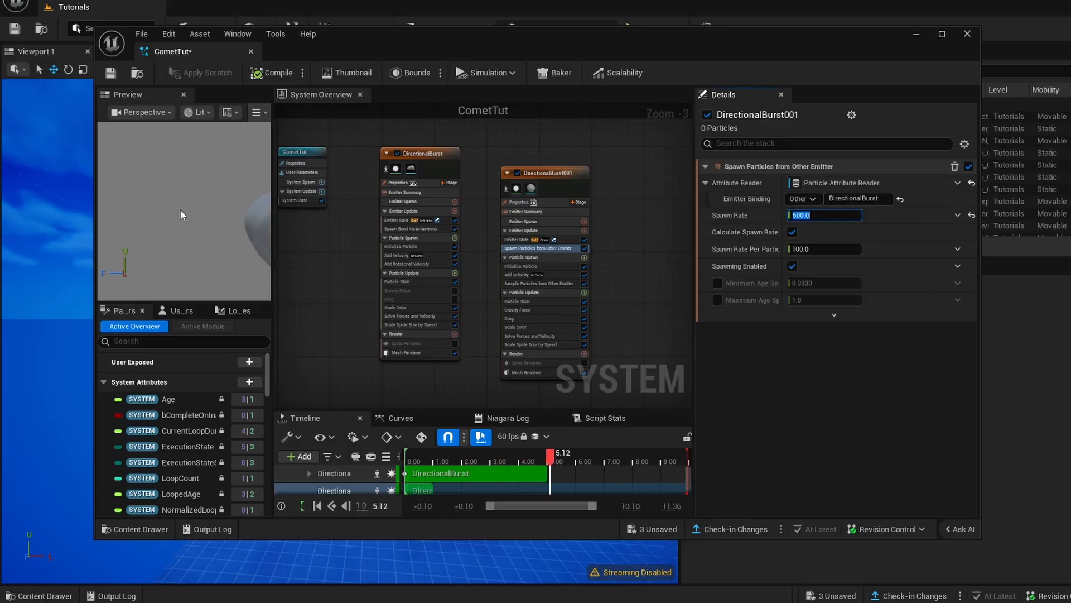
left_click(262, 78)
left_click(111, 75)
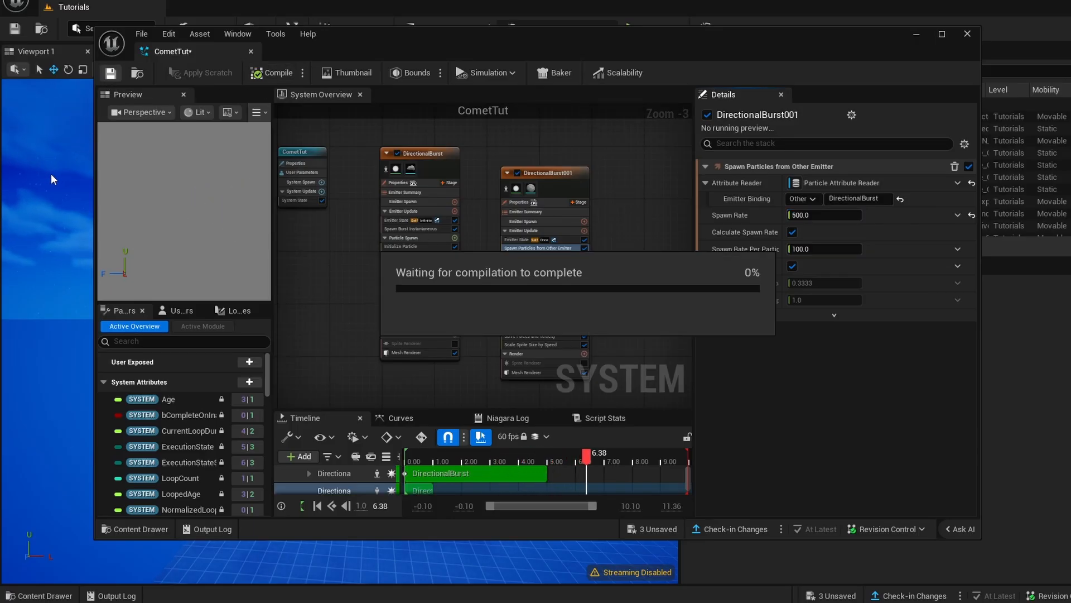
left_click(915, 34)
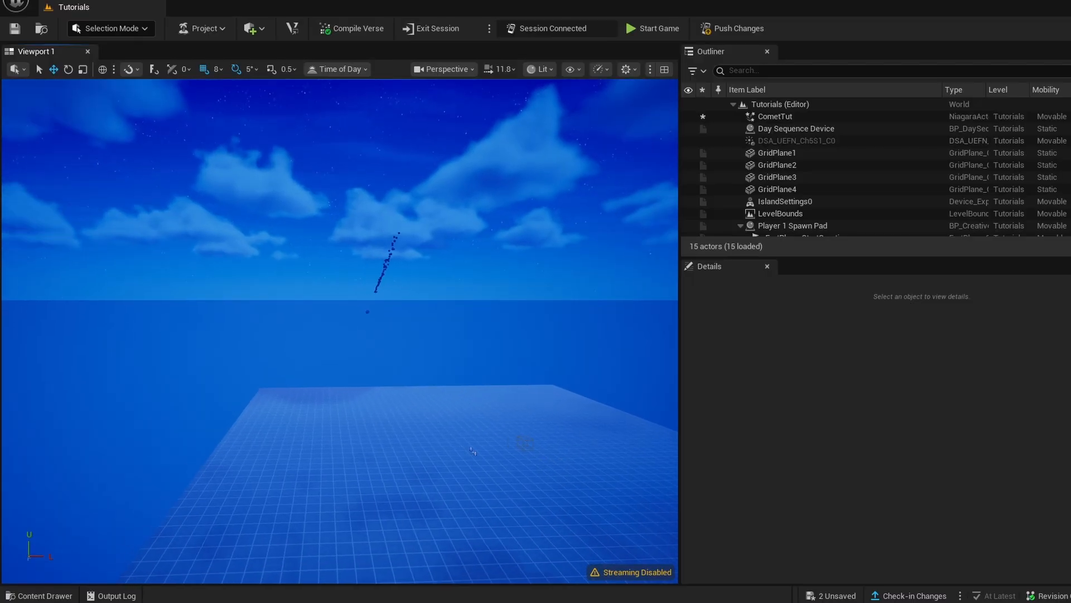
right_click_drag(417, 245, 396, 259)
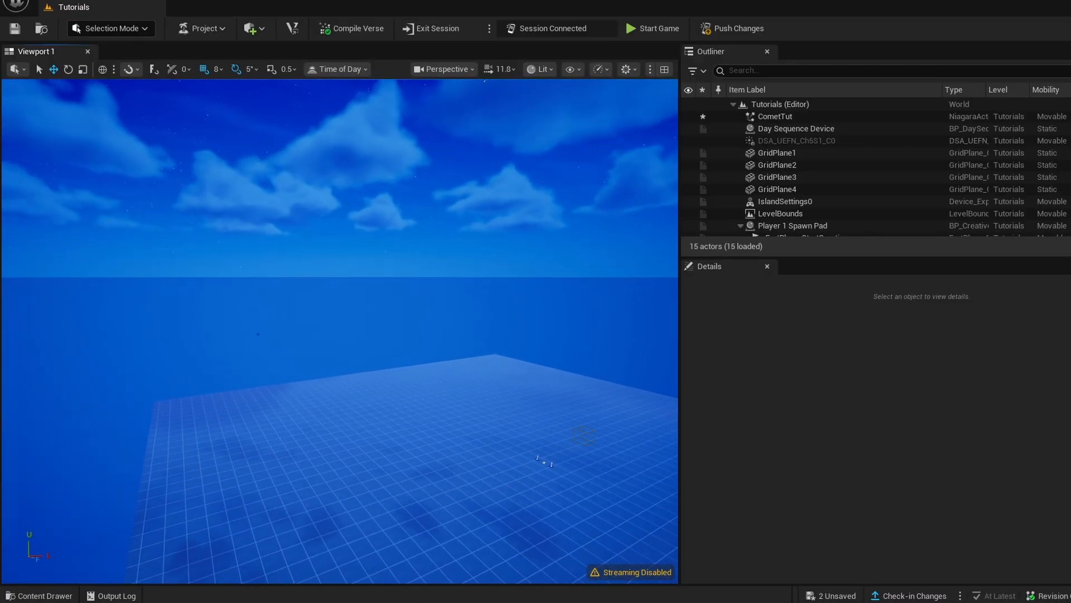
right_click_drag(580, 519, 640, 528)
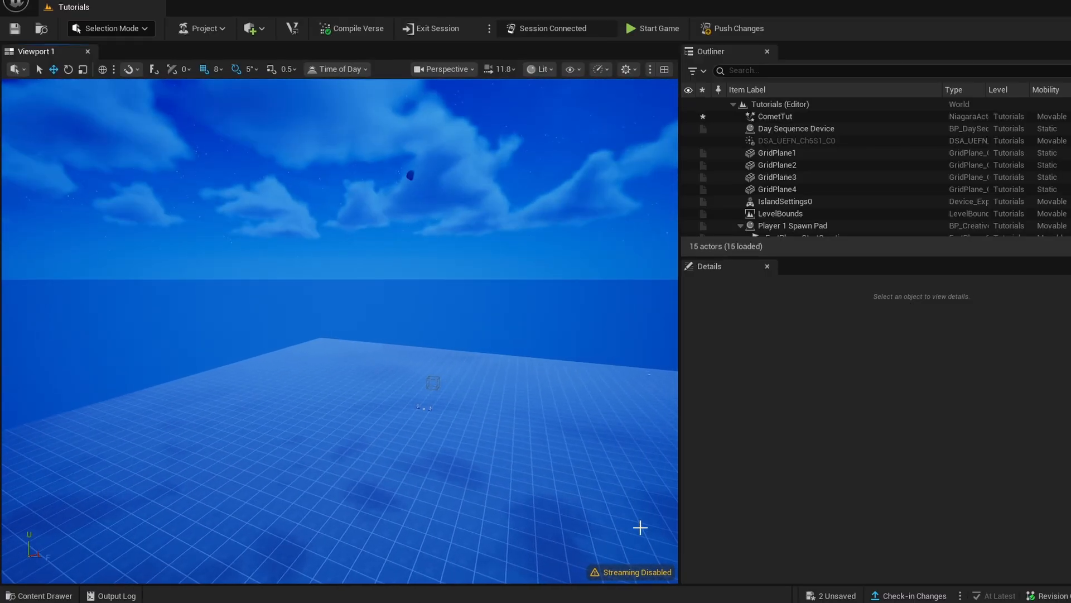
- Reopen CometTut, set the Loop Behavior in DirectionalBurst001's Emitter State to Infinite, and save the system
left_click(45, 595)
double_click(234, 312)
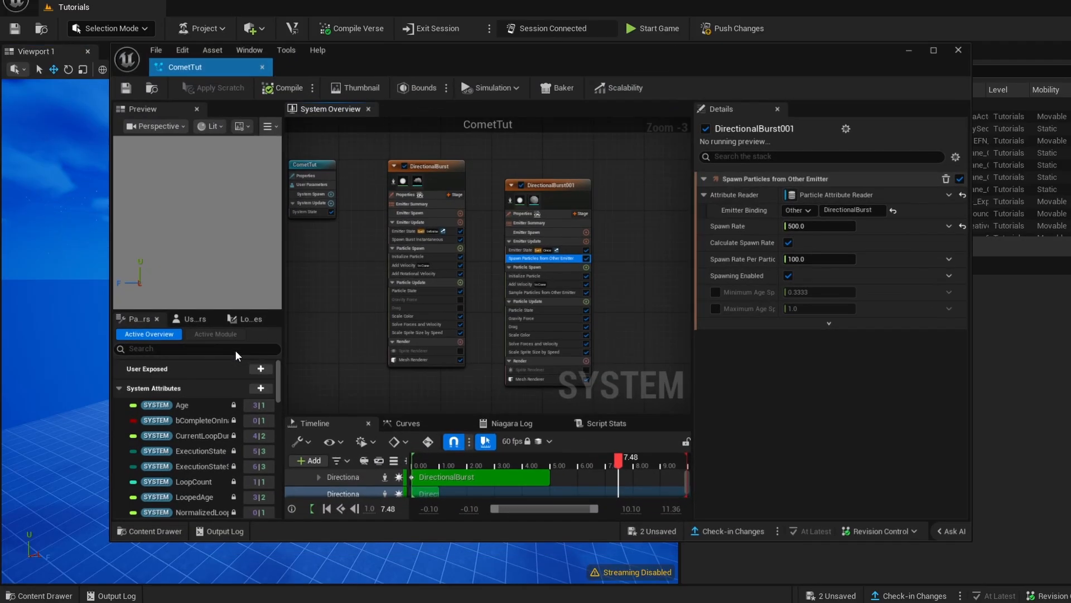
scroll(585, 250, "up", 3)
left_click(425, 247)
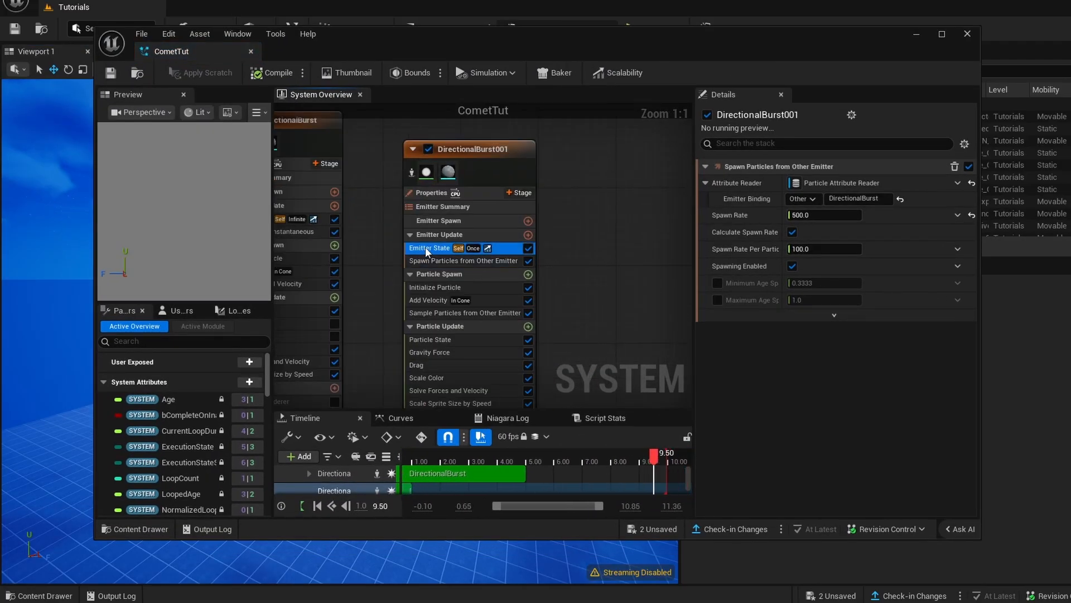
left_click(805, 248)
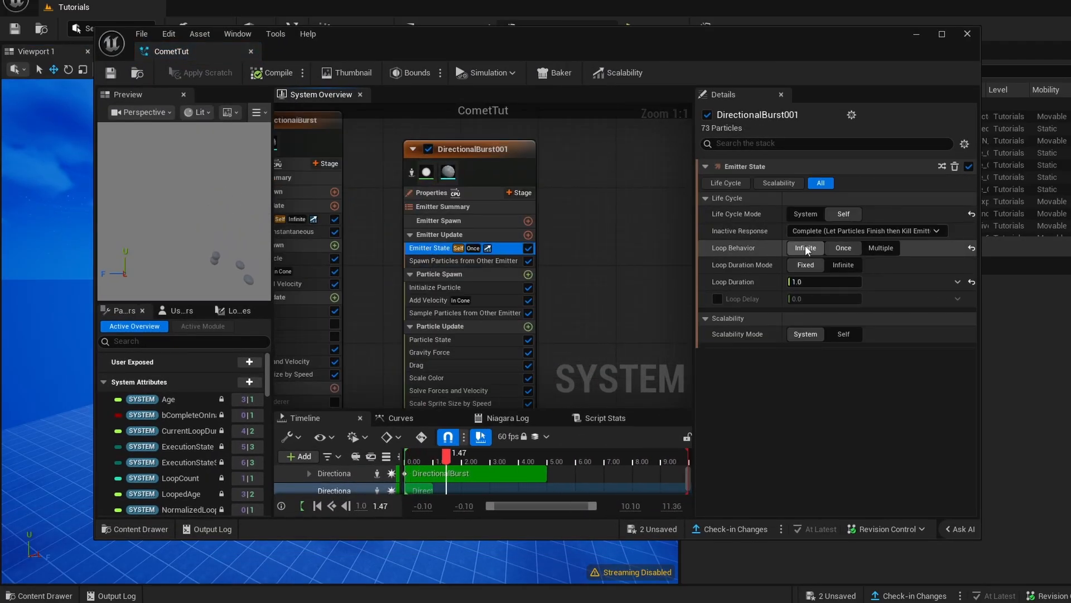
left_click(104, 74)
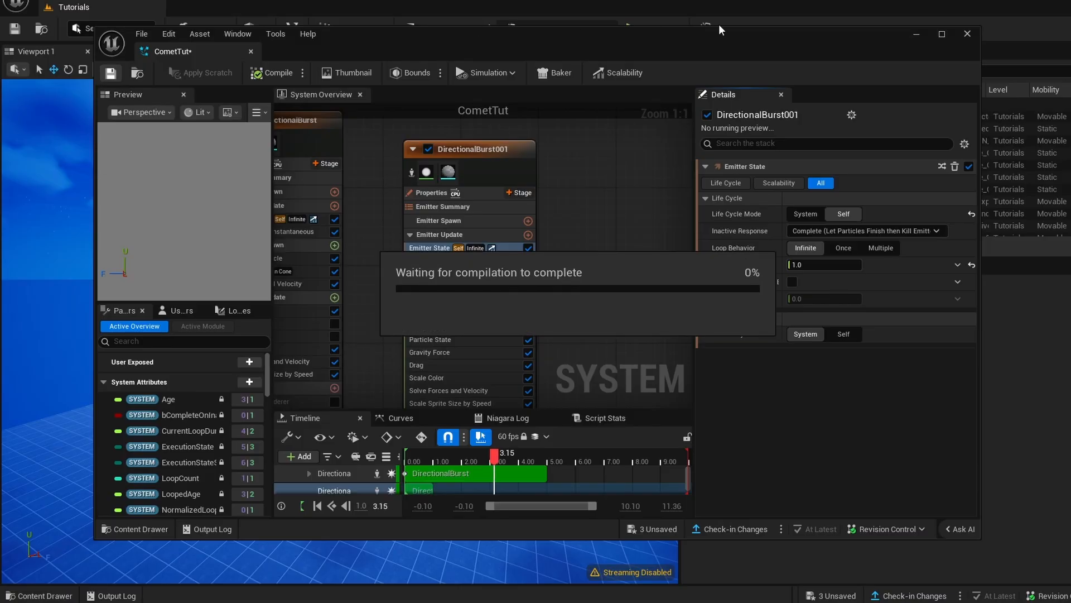
- Inspect the looping comet's sphere trail in the level viewport and reopen the CometTut system
left_click(915, 34)
right_click_drag(392, 261, 356, 304)
key("d")
key("s")
key("w")
key("ctrl+space")
double_click(235, 295)
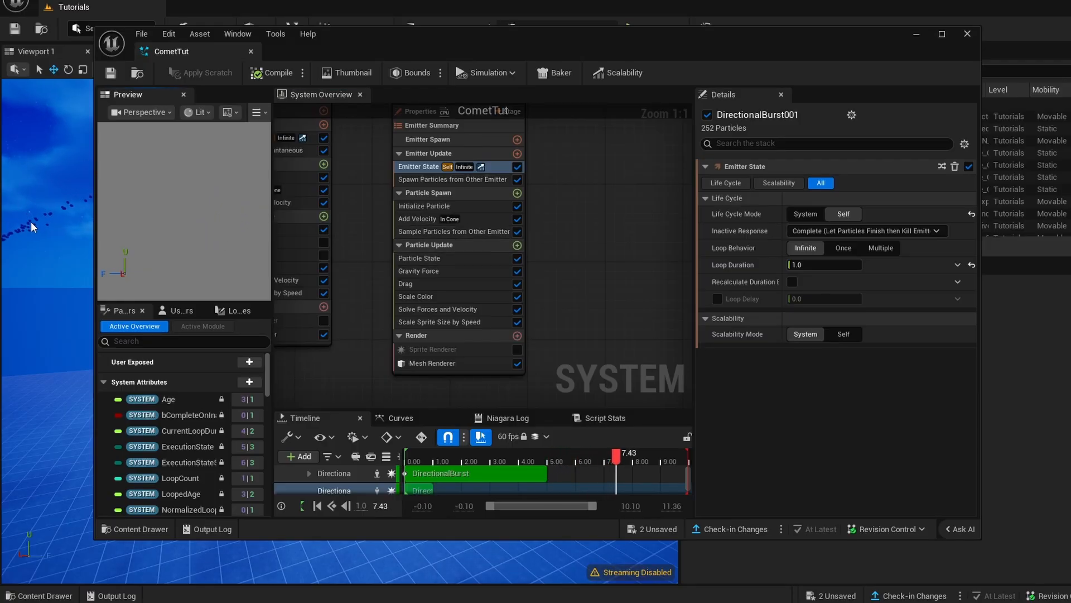
- Disable Gravity Force in DirectionalBurst001 and add a Curl Noise Force module to its Particle Update stage
left_click(407, 219)
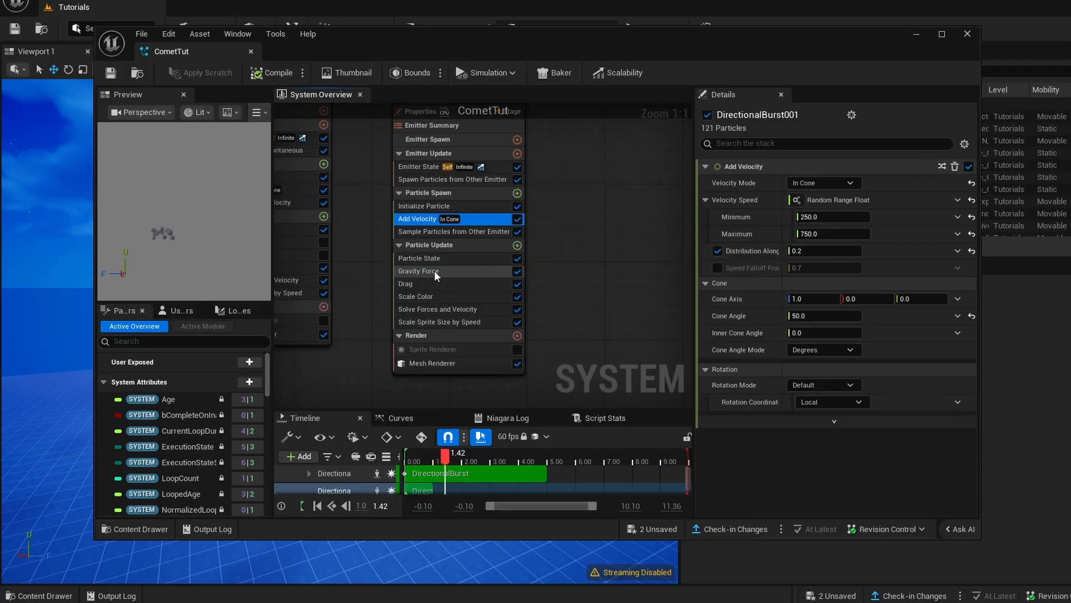
left_click(517, 271)
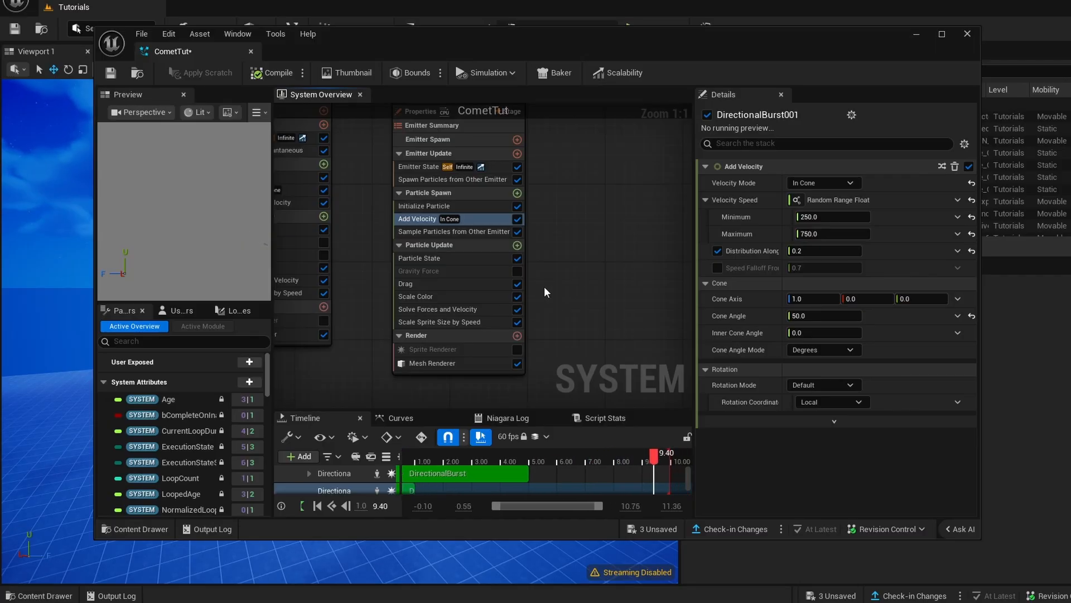
left_click(444, 248)
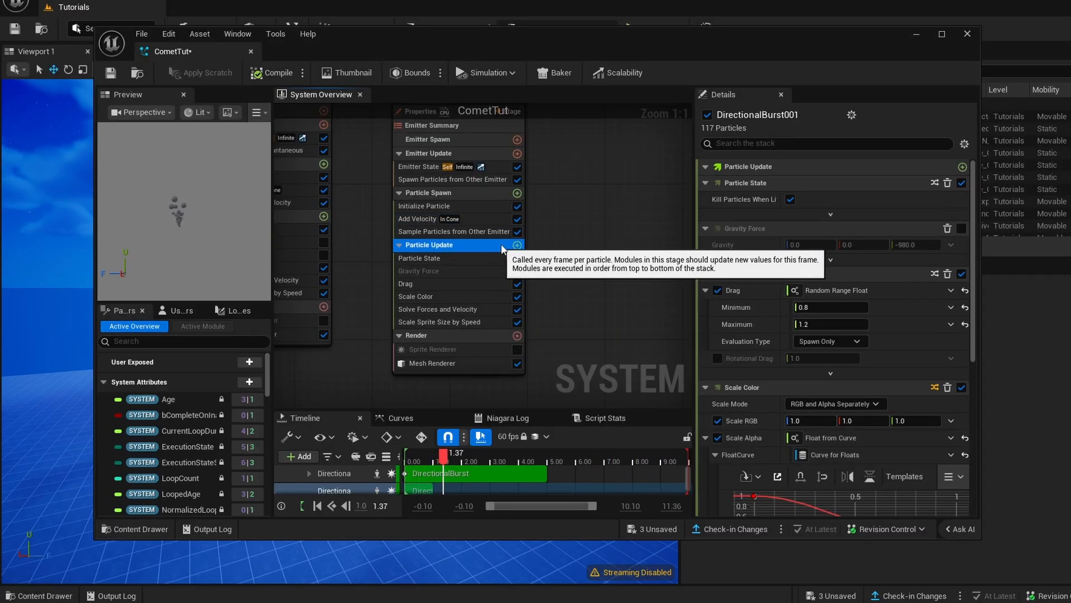
left_click(518, 245)
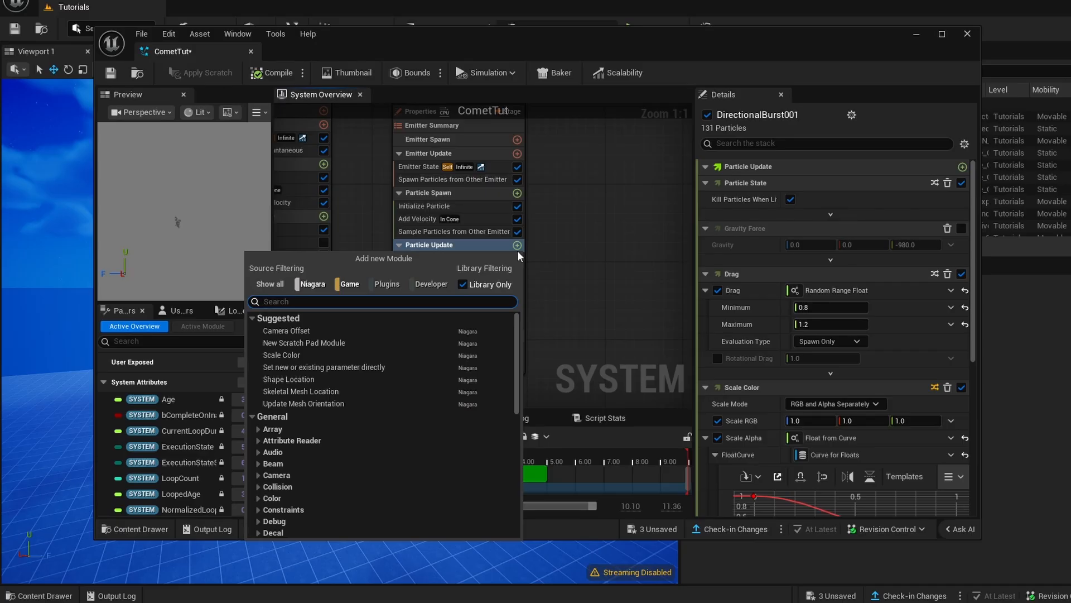
type("curl")
left_click(332, 328)
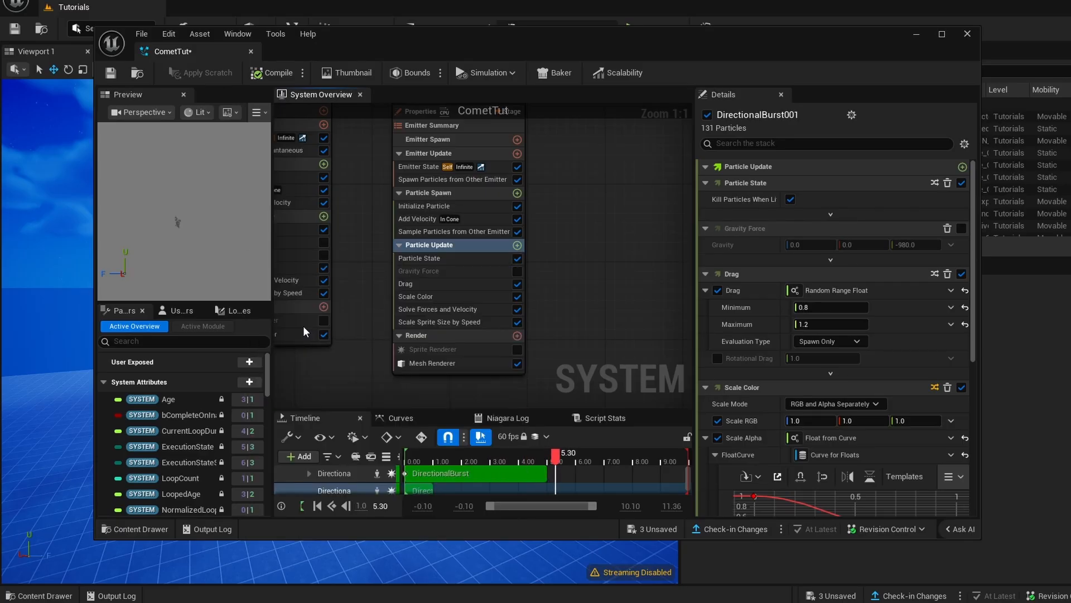
- Set the Curl Noise Force's Noise Frequency to 5 and its Noise Strength to 1000
left_click(824, 200)
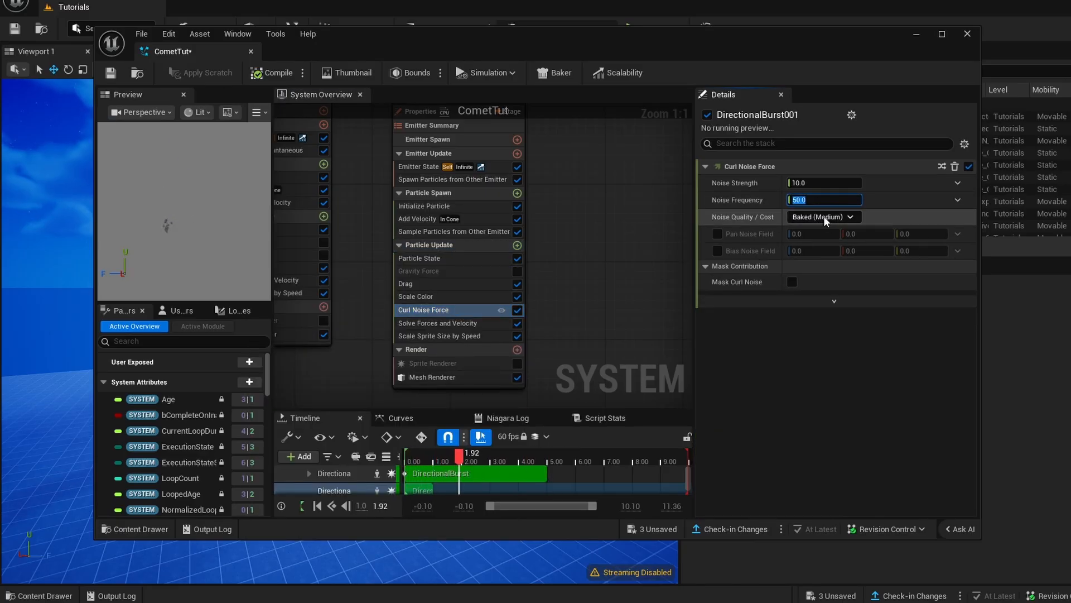
type("5")
key("Return")
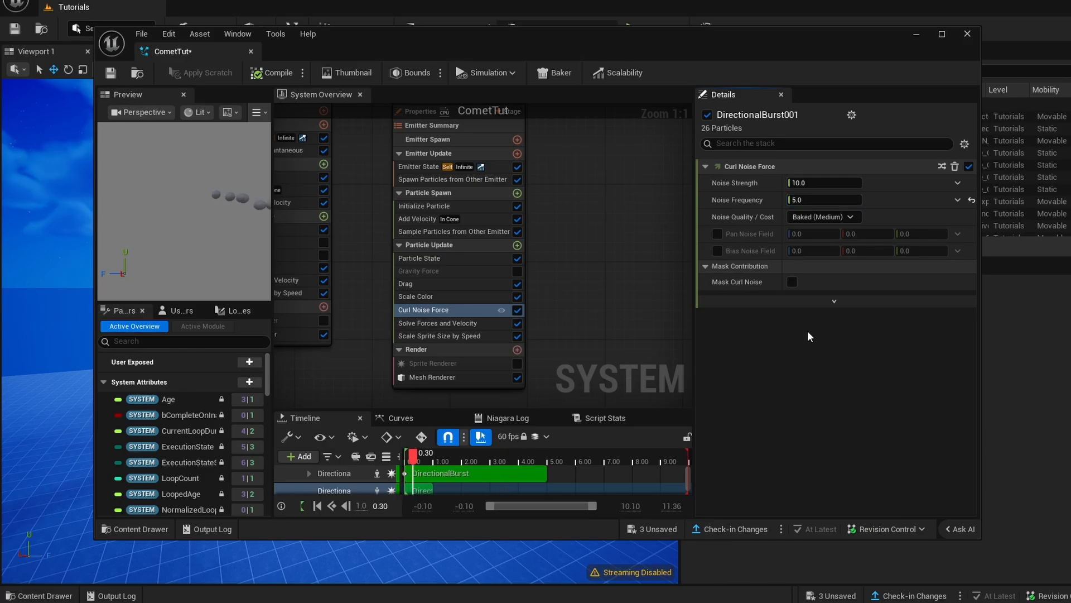
left_click(832, 188)
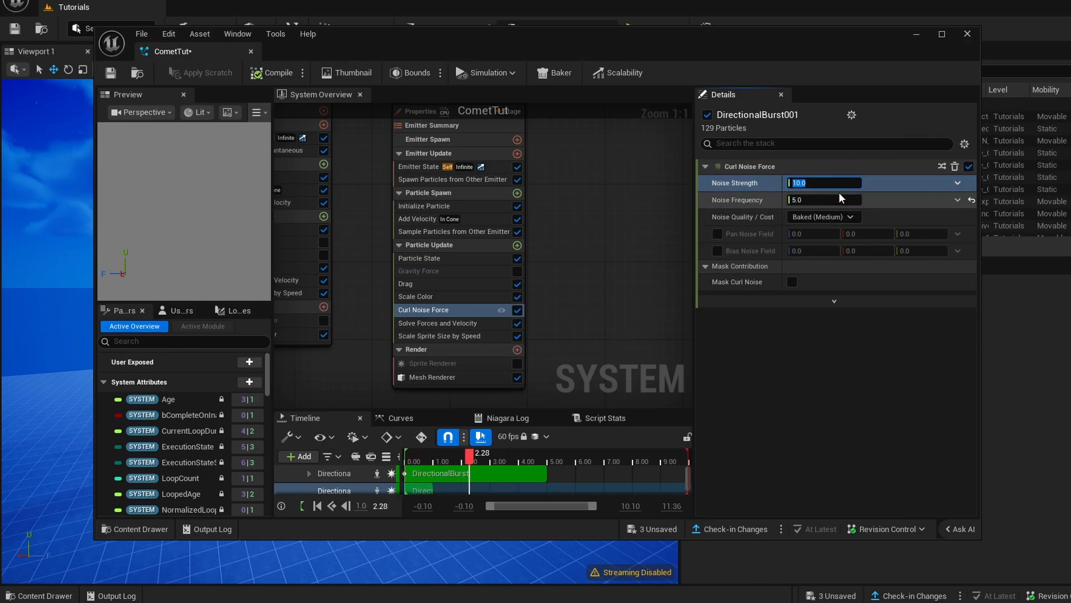
type("100")
key("Return")
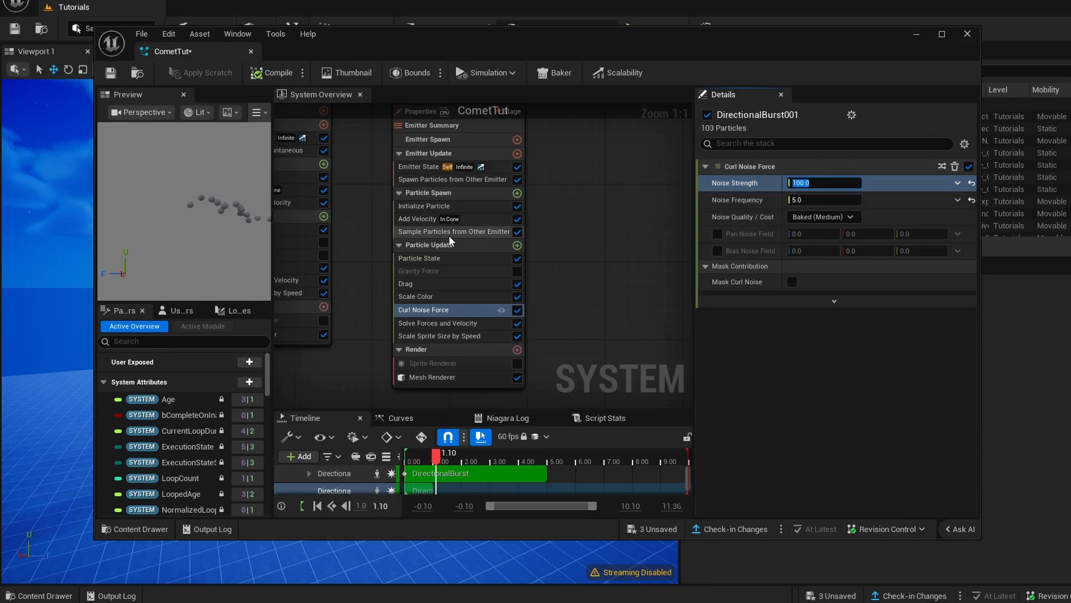
type("1000")
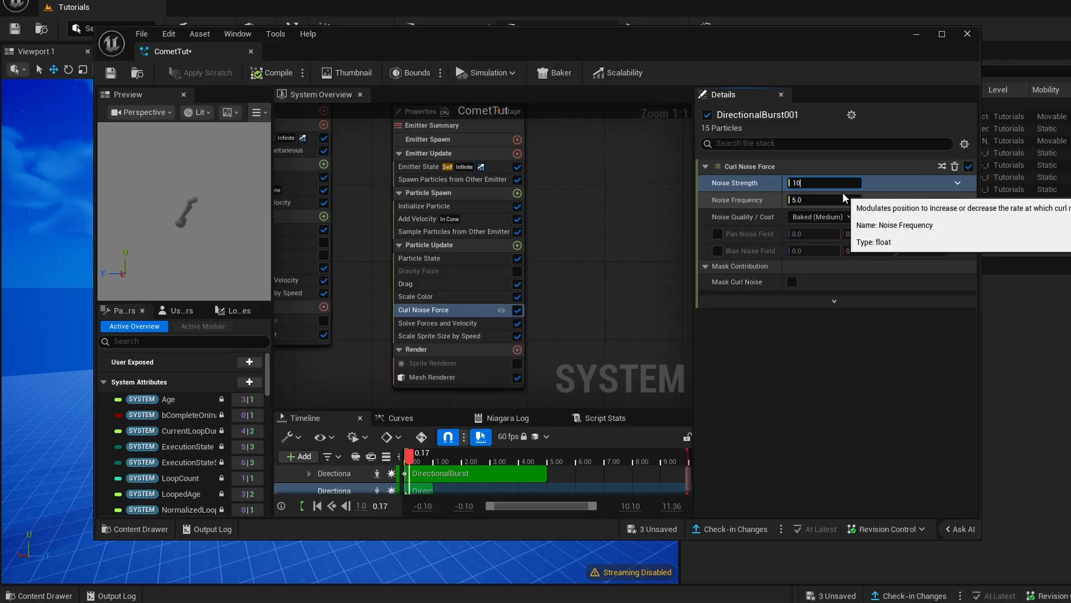
key("Return")
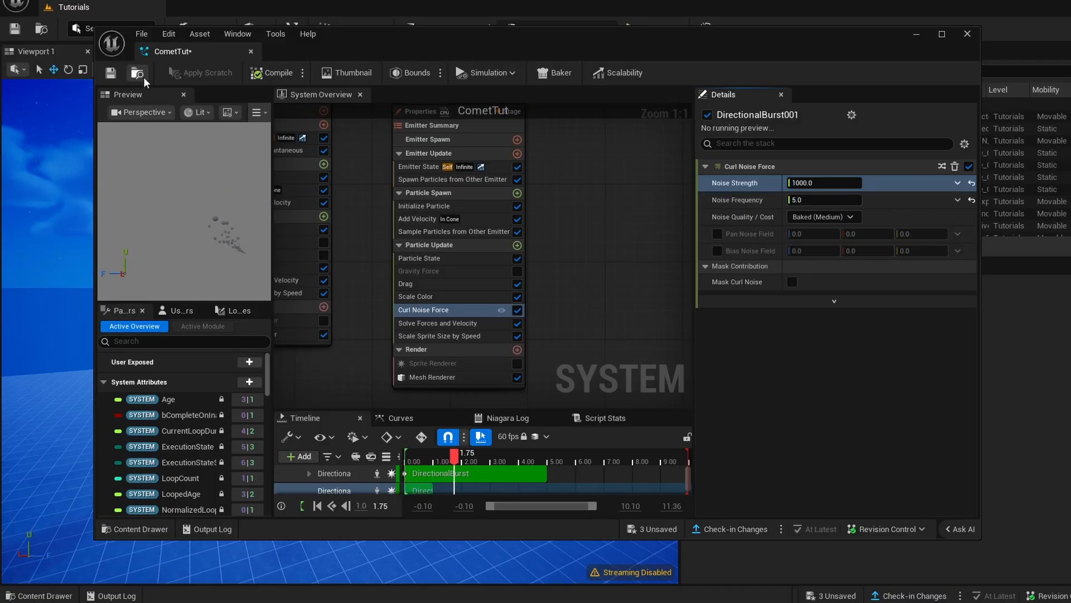
- Save CometTut and inspect the noise-driven sphere trail in the level viewport
left_click(111, 72)
left_click(916, 34)
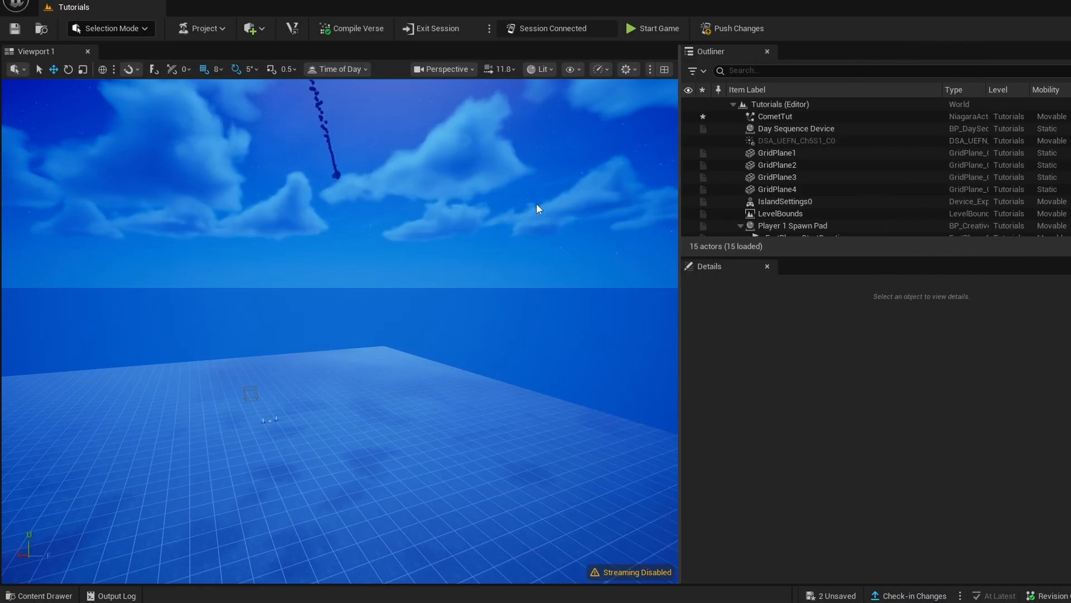
right_click_drag(430, 239, 430, 239)
key("d")
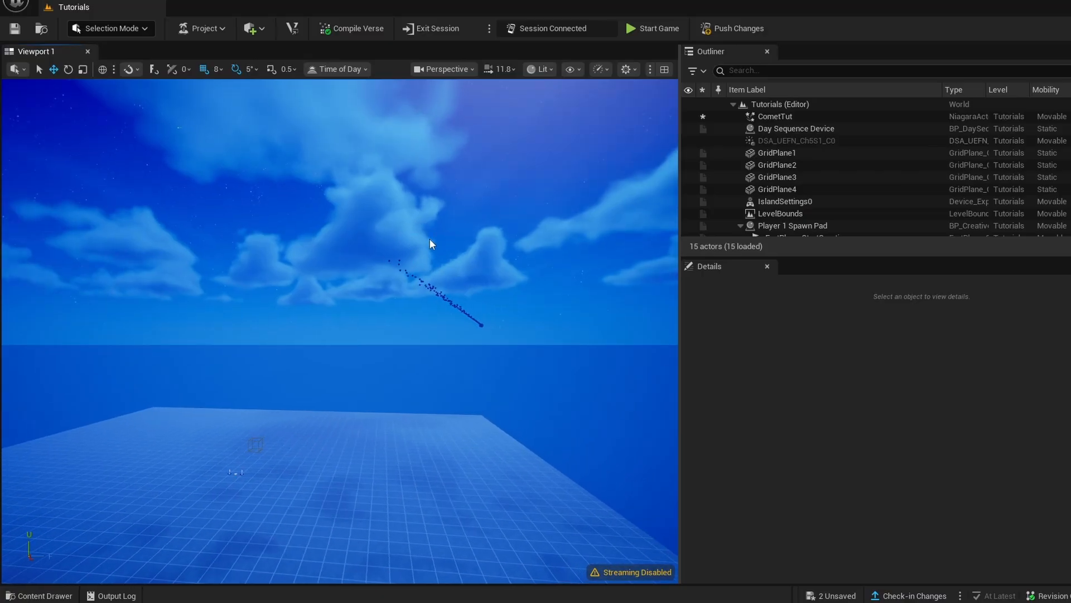
right_click_drag(438, 317, 268, 279)
key("w")
right_click_drag(393, 329, 450, 344)
- Reopen CometTut, enable material overrides on DirectionalBurst's Mesh Renderer, and add one Override Materials entry
left_click(54, 600)
double_click(242, 327)
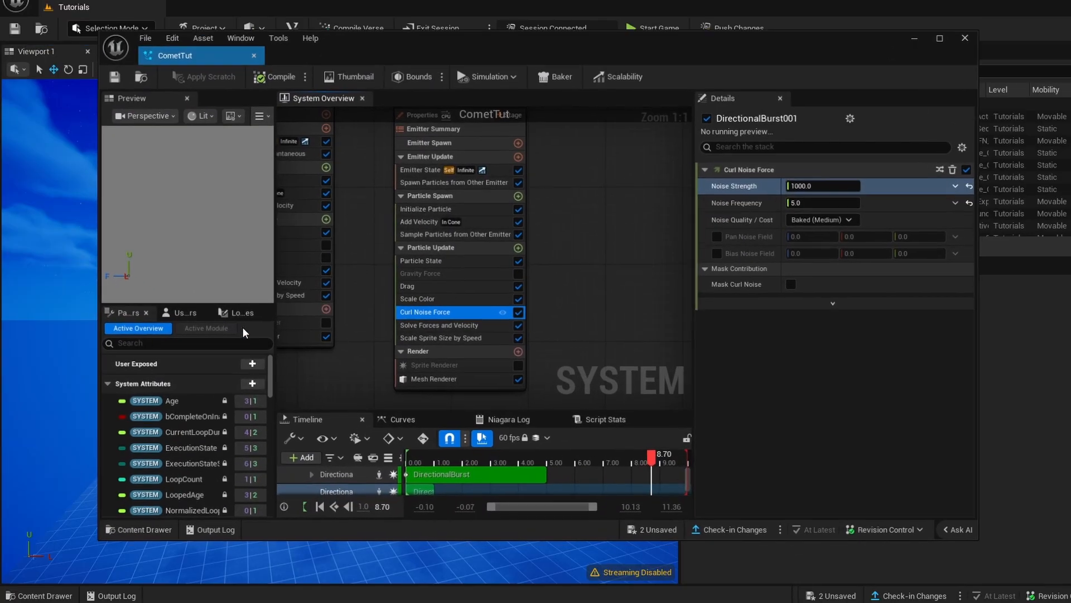
left_click(416, 369)
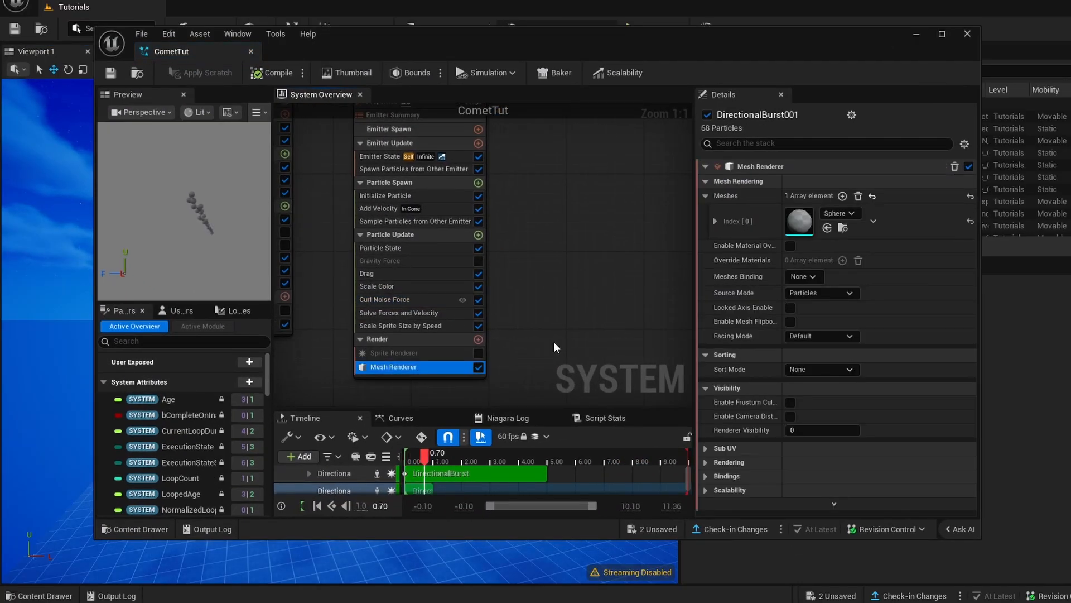
right_click_drag(588, 302, 663, 277)
right_click_drag(357, 299, 412, 309)
left_click(441, 299)
right_click_drag(362, 227, 464, 323)
right_click(398, 252)
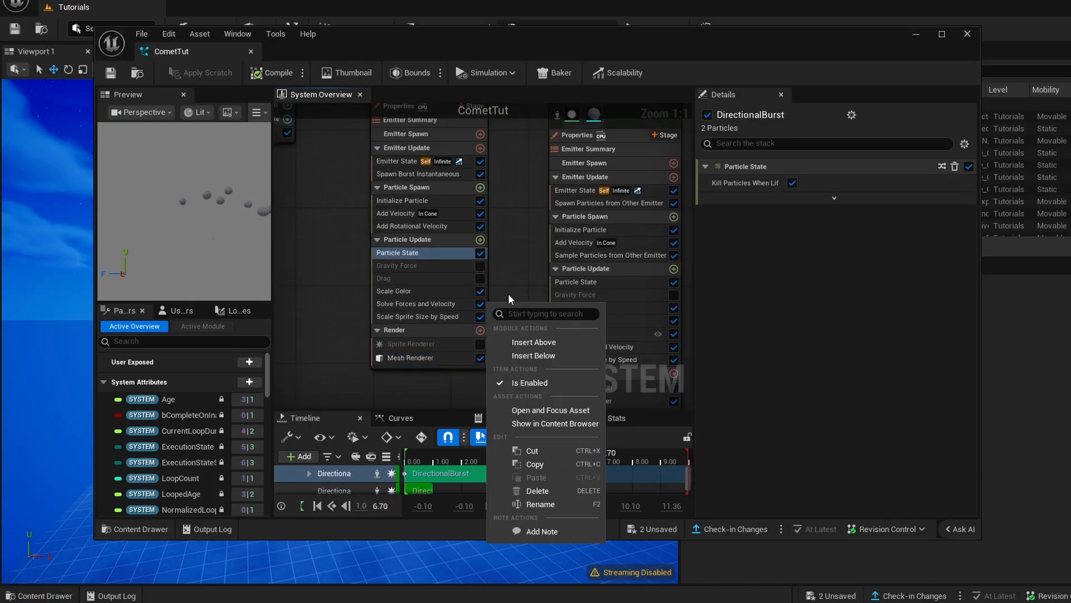
left_click(427, 356)
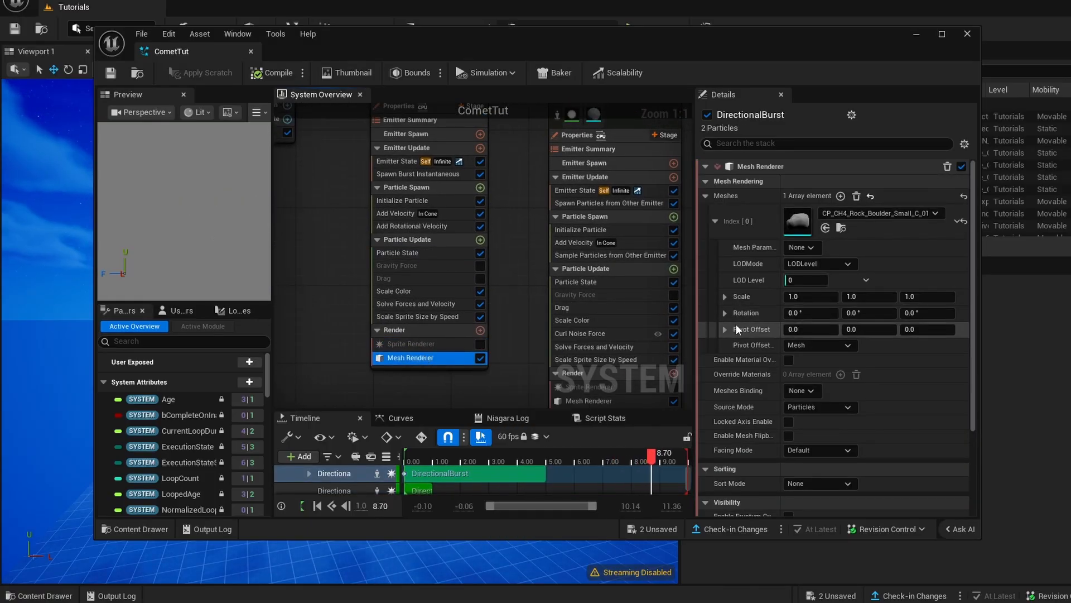
left_click(788, 341)
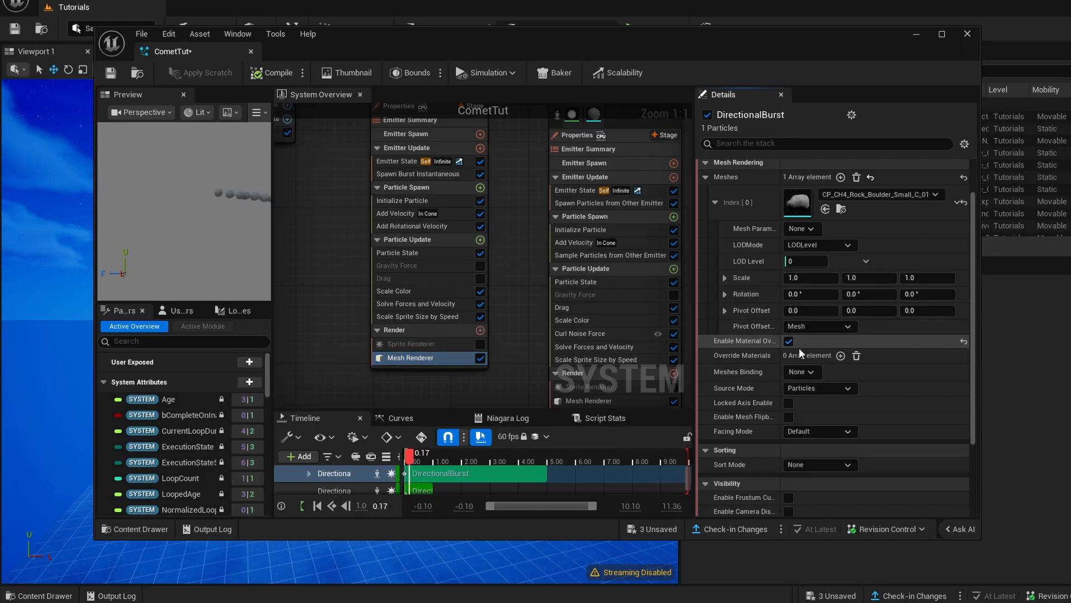
left_click(840, 355)
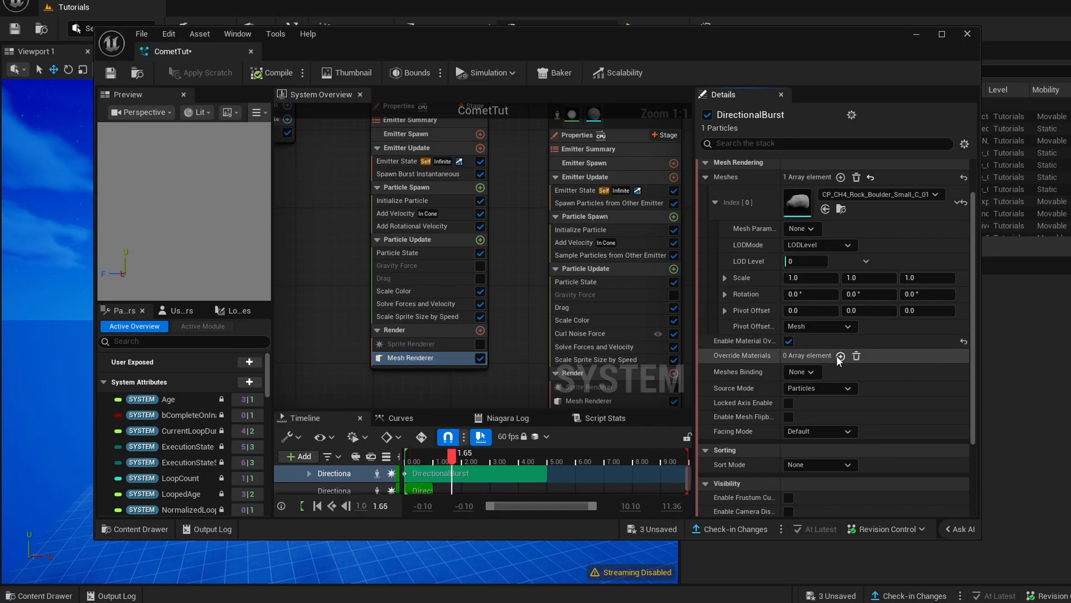
- Assign MI_Simple_PureWhite_Emissive as the override entry's explicit material and save the system
left_click(707, 355)
left_click(714, 372)
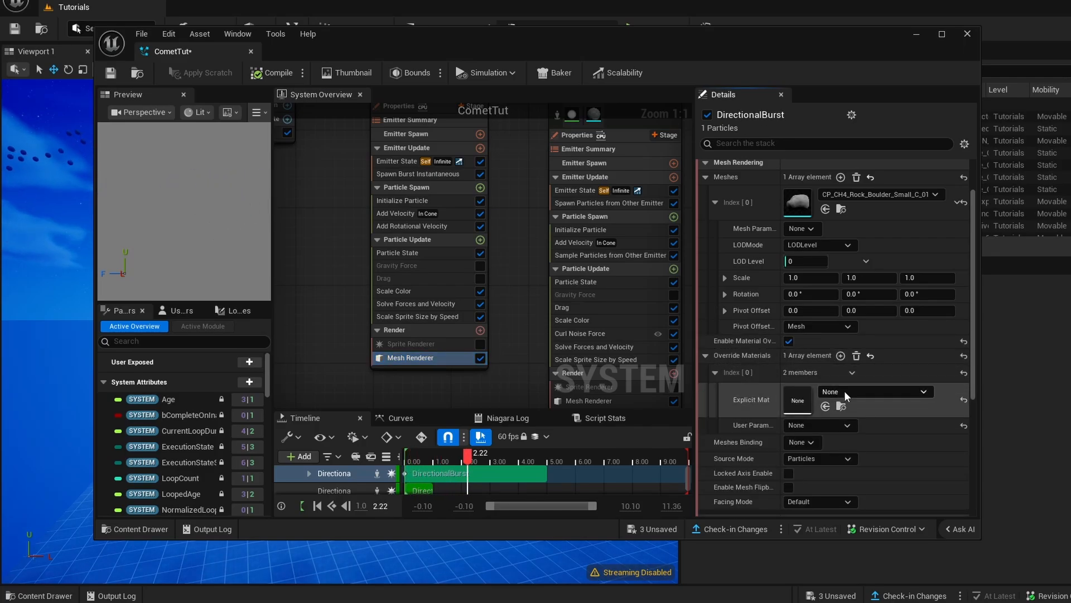
left_click(844, 391)
type("whit")
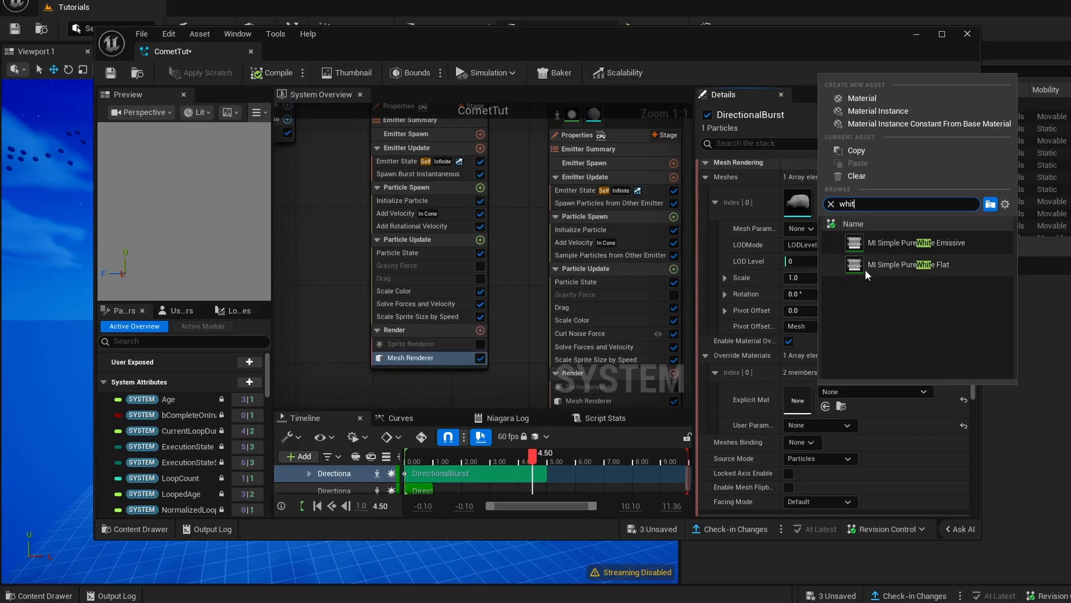
left_click(934, 242)
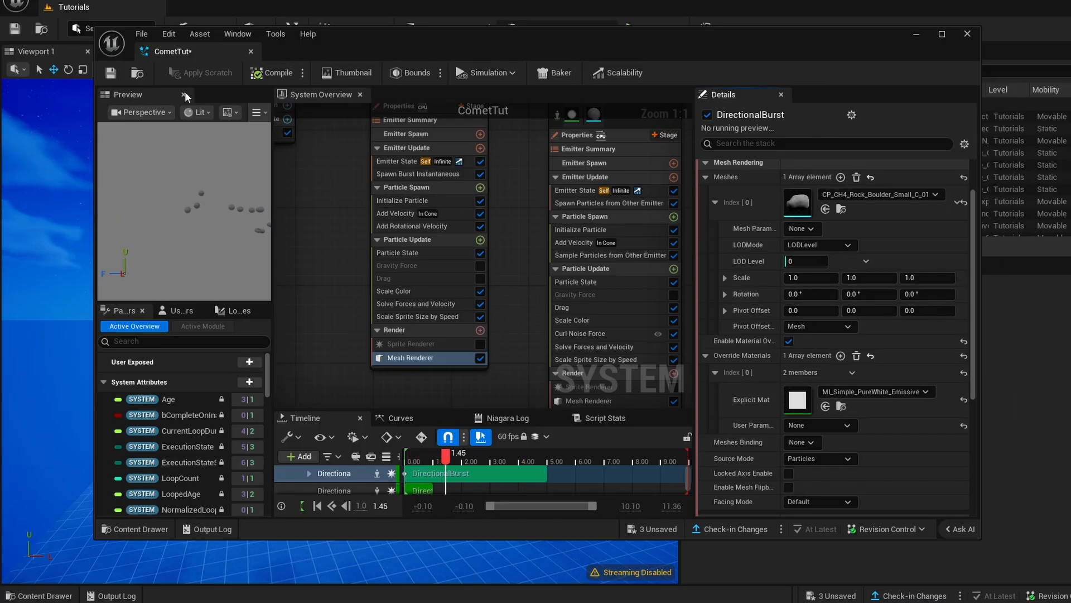
left_click(111, 74)
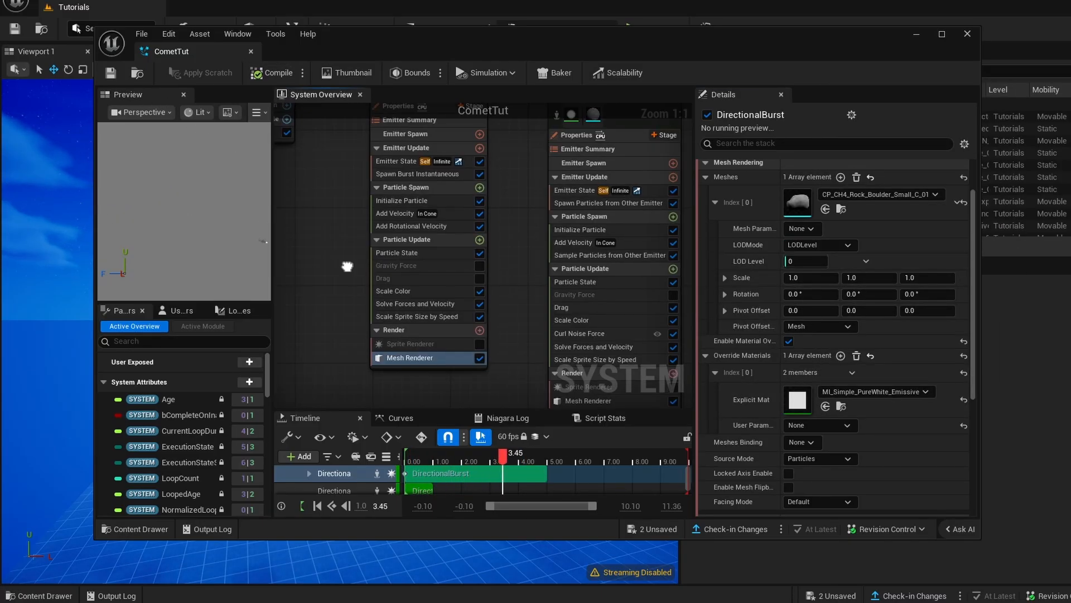
- Create a material named BrightOrangeTut in the Tutorials Materials folder and open it for editing
left_click(474, 345)
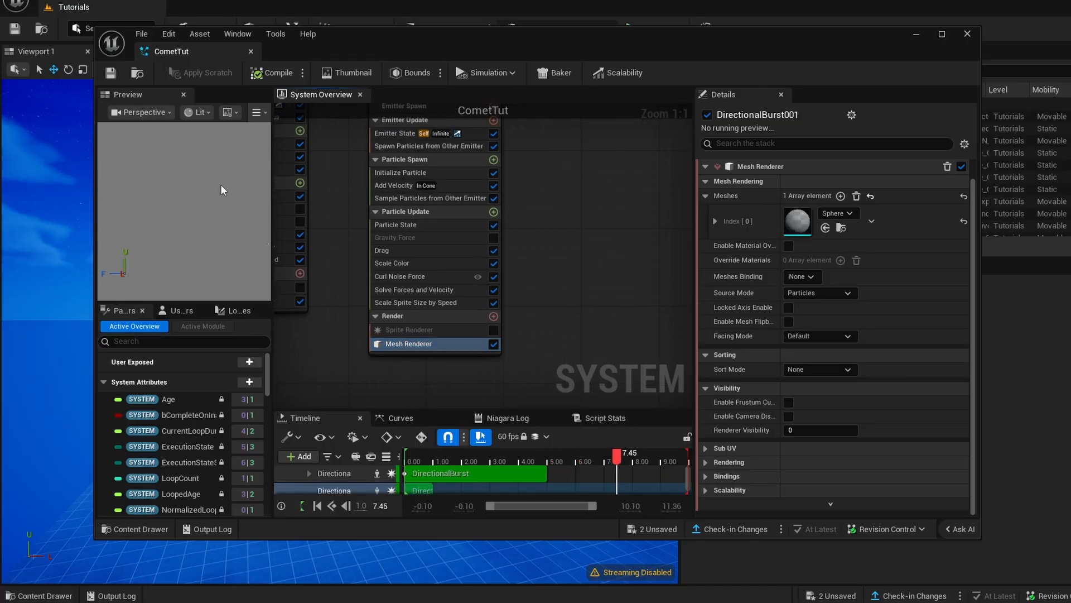
left_click(916, 34)
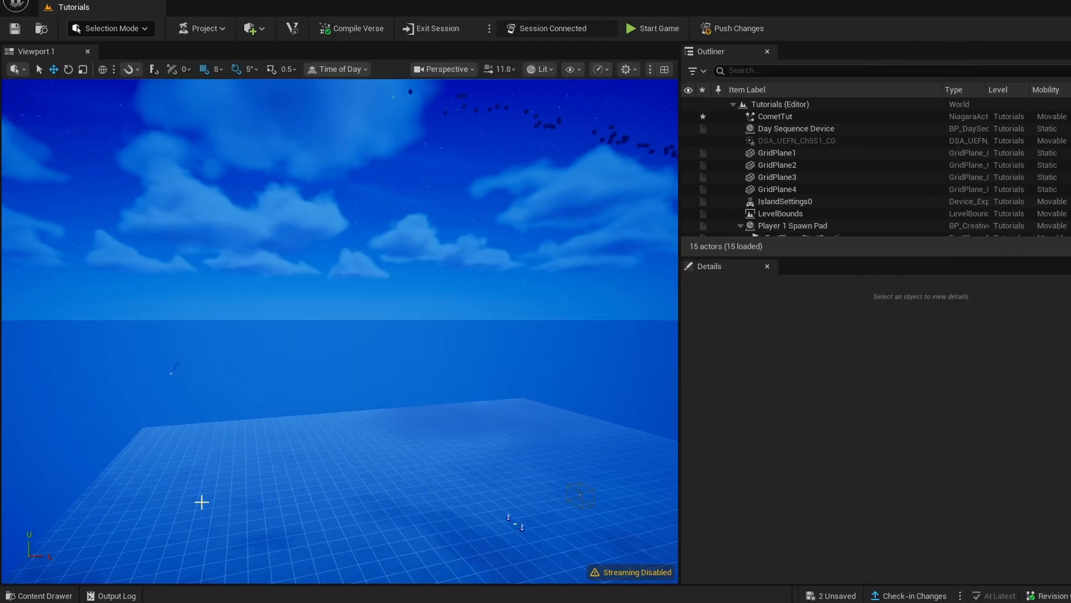
left_click(38, 595)
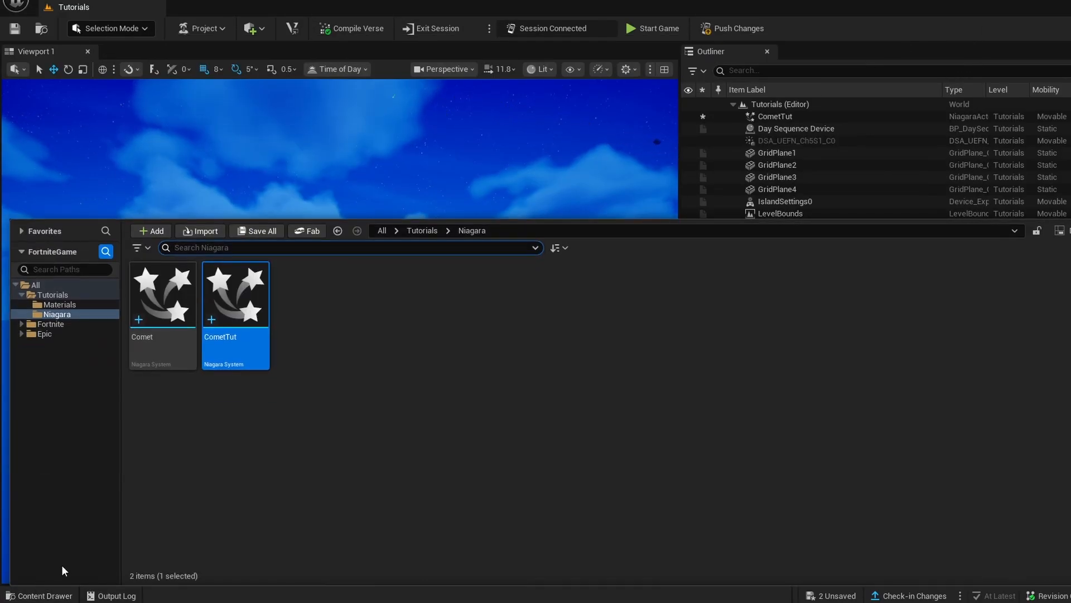
left_click(53, 295)
left_click(60, 304)
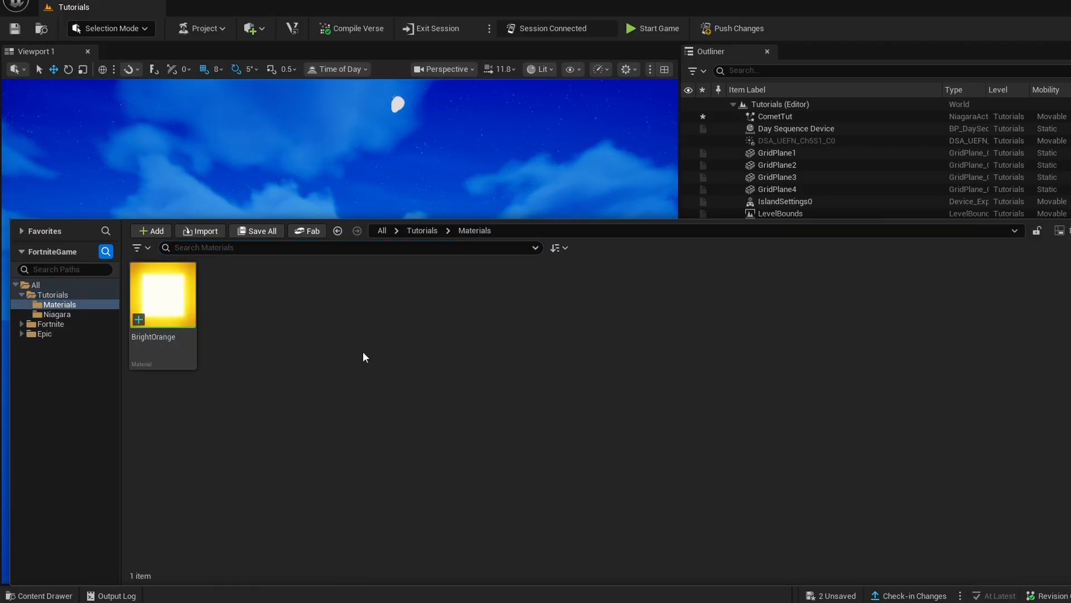
right_click(309, 309)
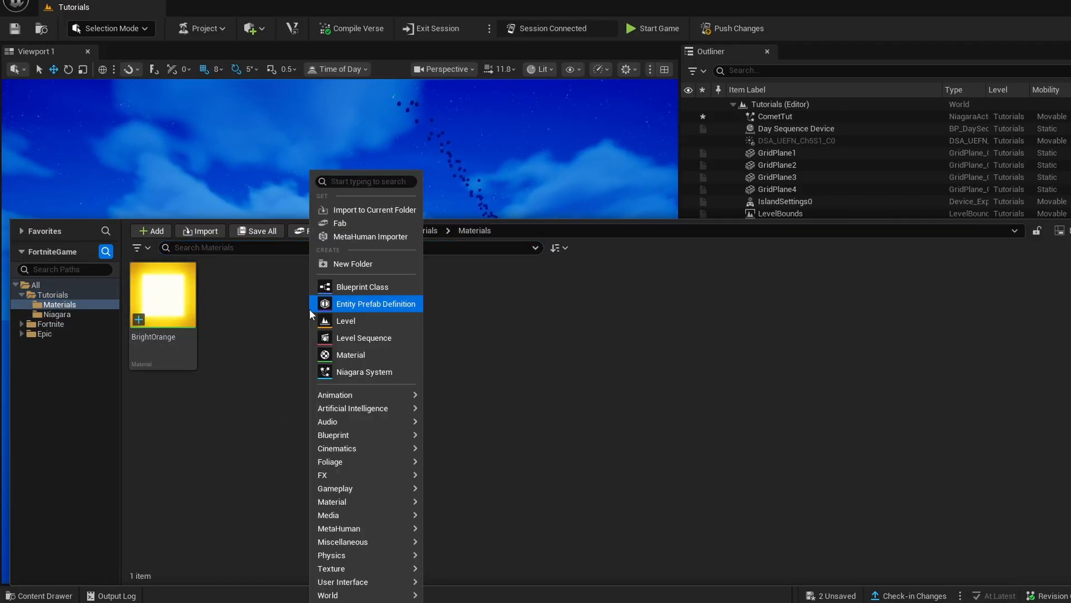
left_click(347, 355)
type("Brigh")
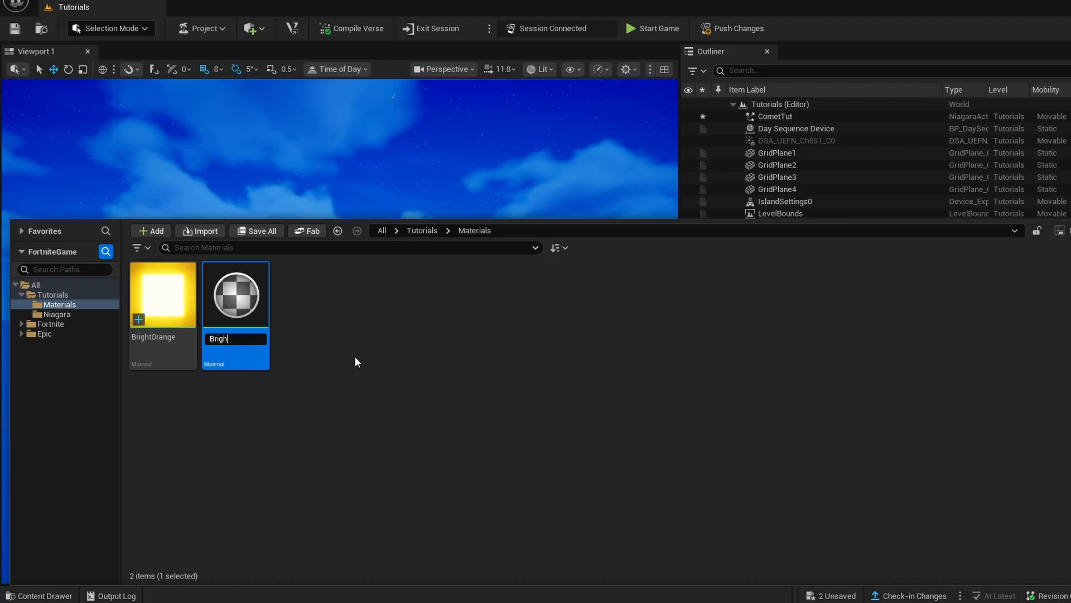
type("tOrangeTut")
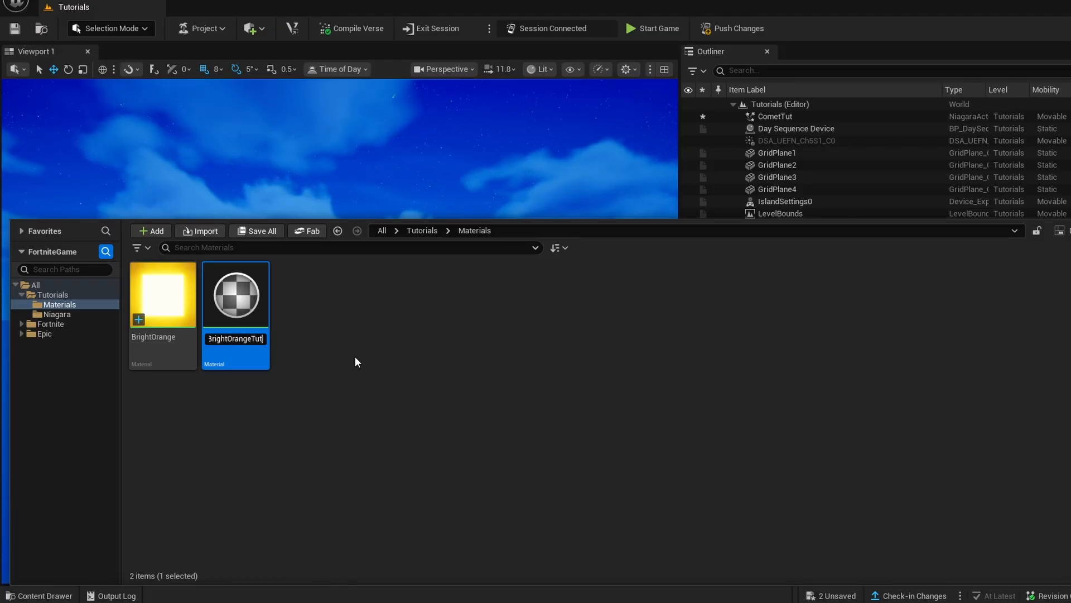
key("Return")
double_click(244, 313)
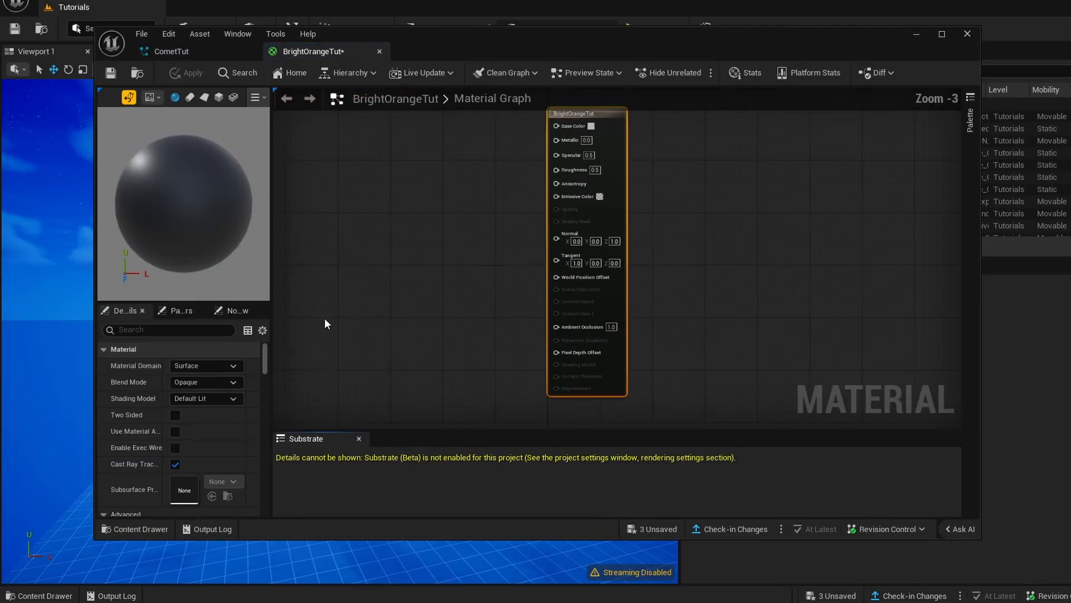
key("3")
left_click(446, 219)
right_click_drag(530, 224, 567, 320)
left_click_drag(524, 316, 509, 260)
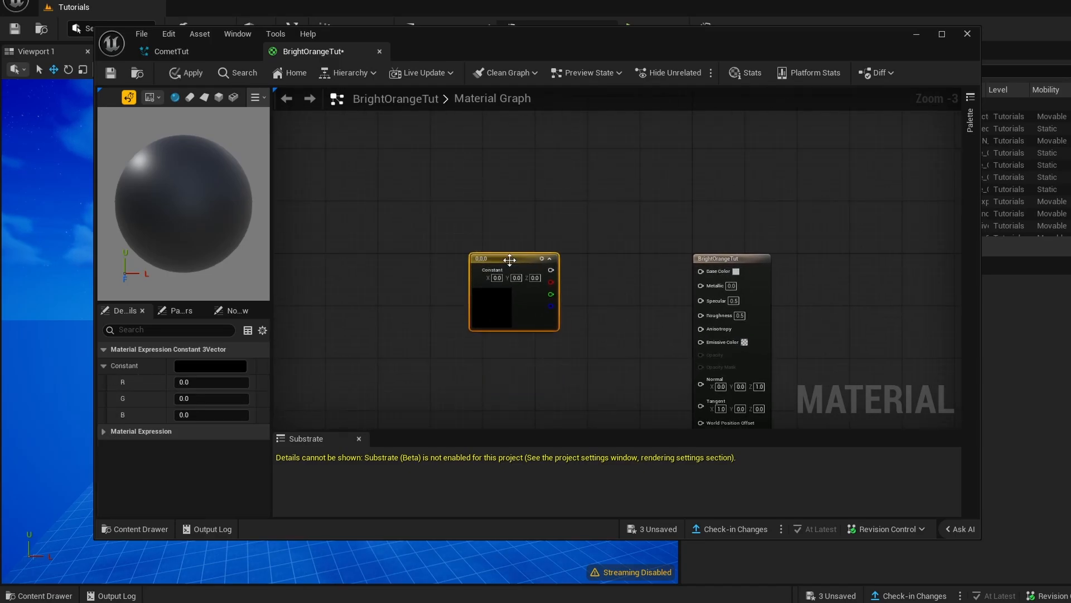
key("Delete")
- Add a Constant3Vector node beside the main BrightOrangeTut node in the material graph
mouse_move(534, 310)
right_mouse_down()
mouse_move(578, 277)
mouse_move(497, 212)
mouse_move(533, 286)
mouse_move(528, 308)
right_mouse_up()
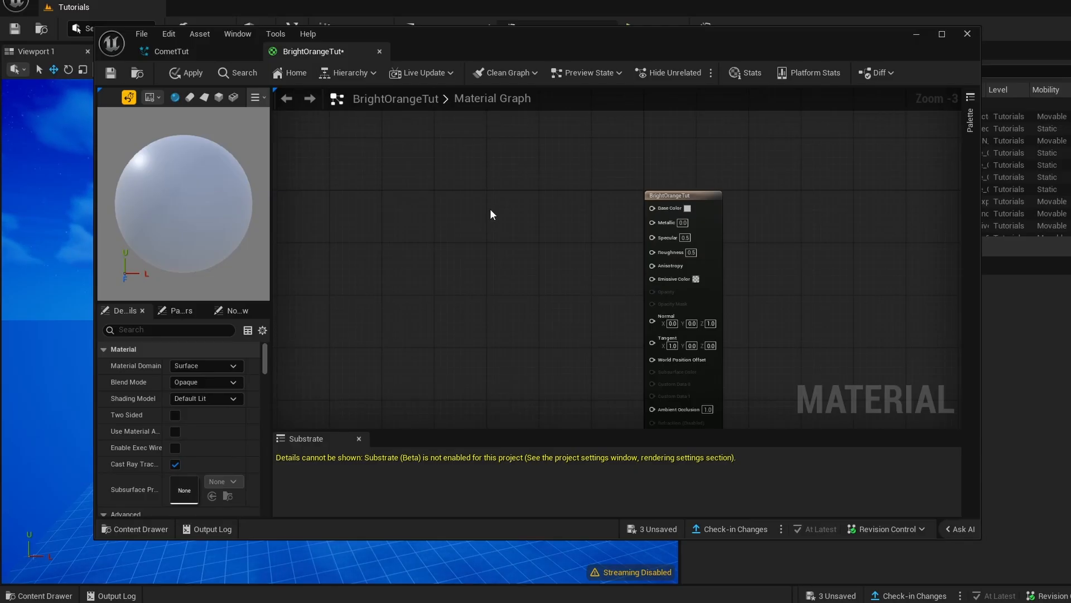
key("3")
left_click(483, 202)
scroll(569, 233, "up", 3)
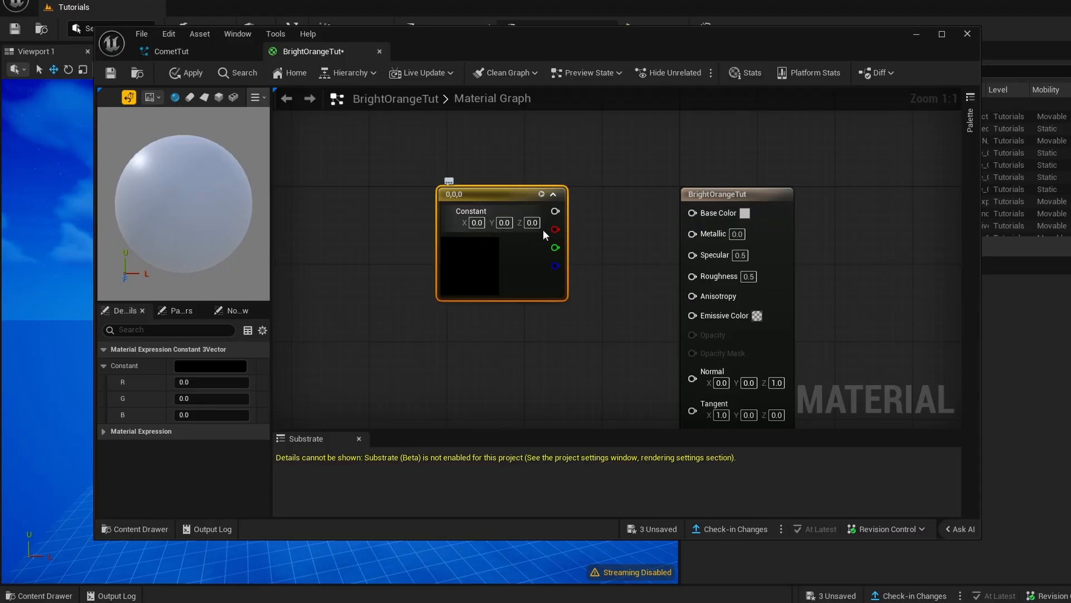
- Set the Constant3Vector node's colour to X 1 and Y 0.4 for an orange tone
type("1")
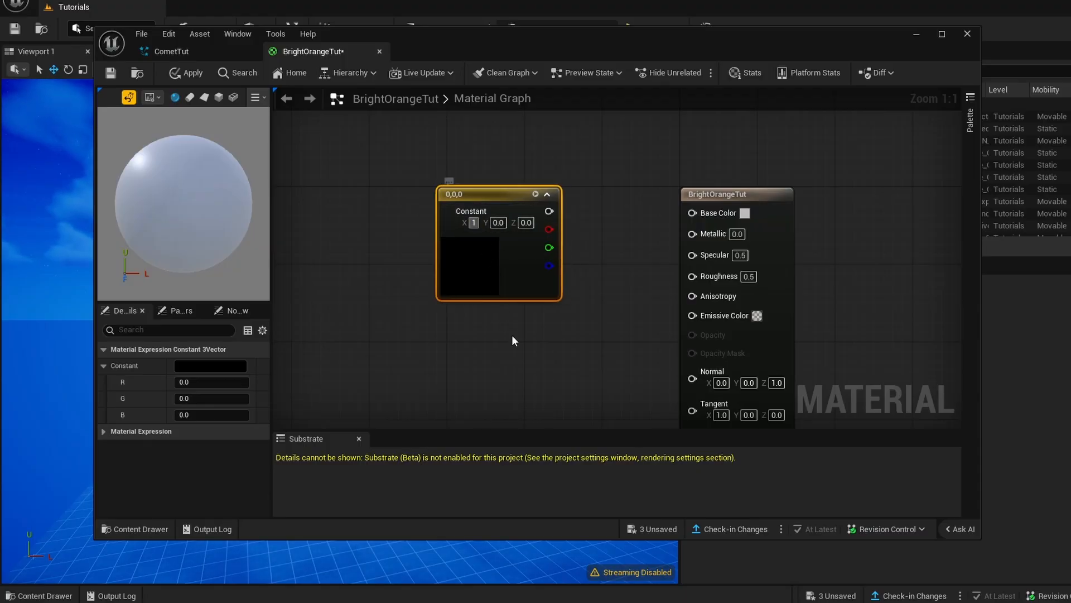
left_click(511, 337)
left_click(505, 223)
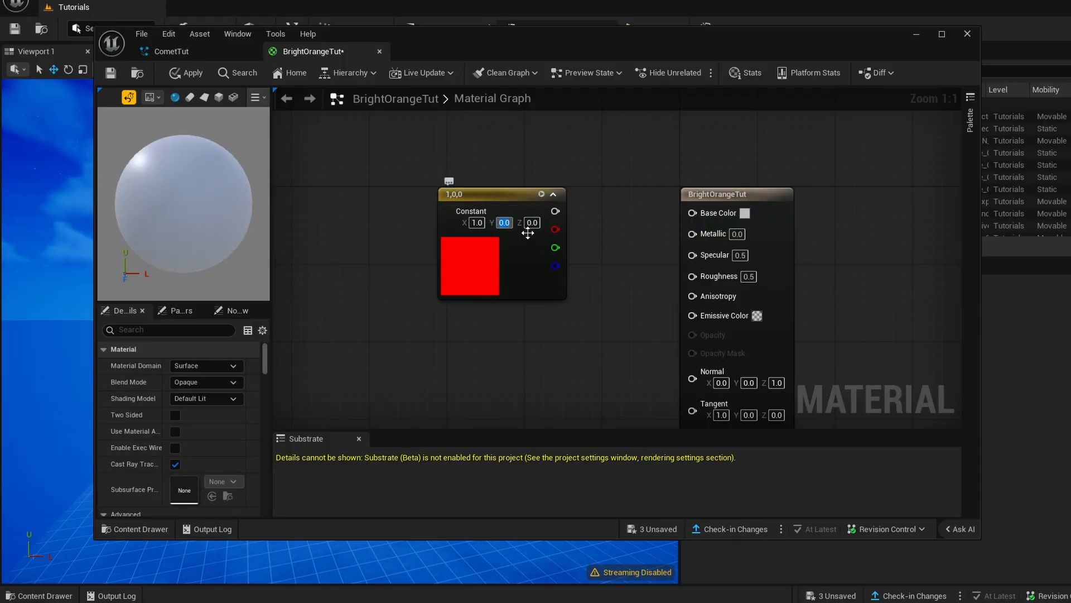
type("0.4")
key("Return")
- Move the colour constant farther from the main node, feed it into input A of a new Multiply node, and set B to 1000
right_click_drag(527, 354, 555, 313)
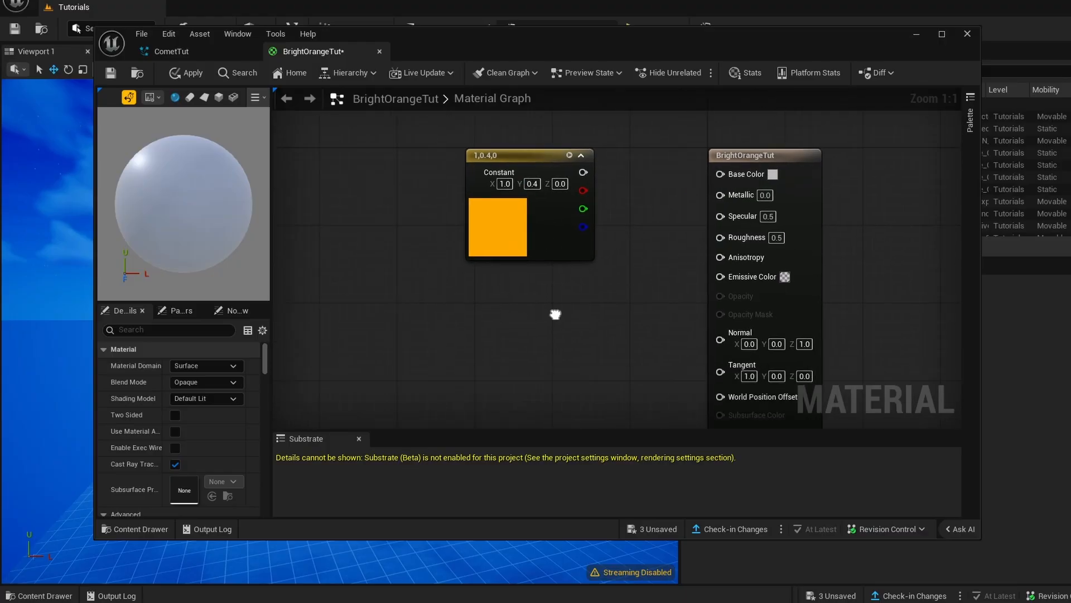
left_click_drag(508, 151, 399, 133)
right_click_drag(526, 207, 478, 187)
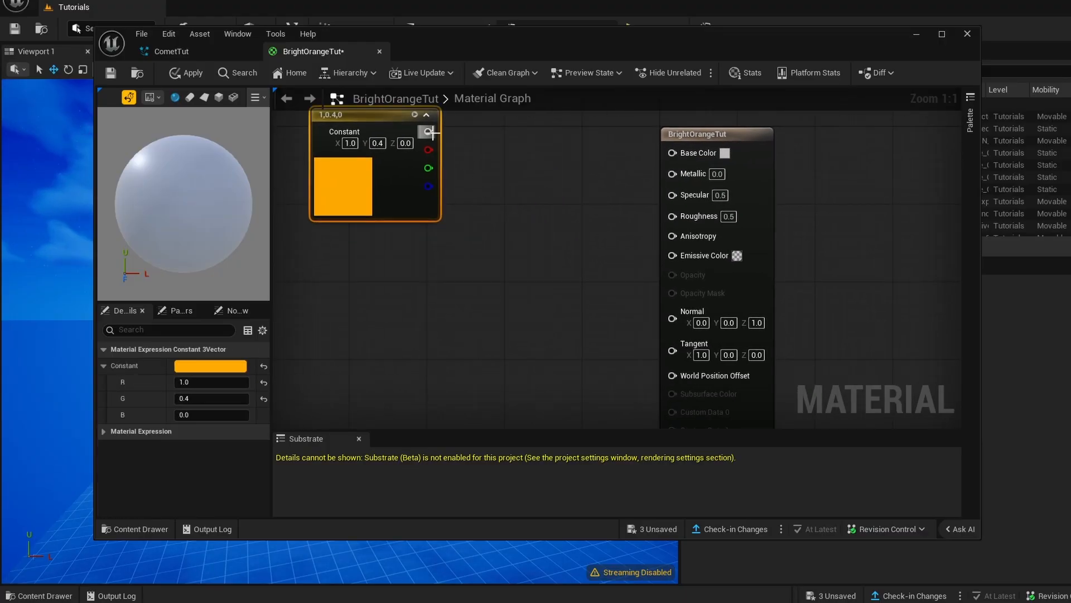
left_click_drag(526, 180, 525, 179)
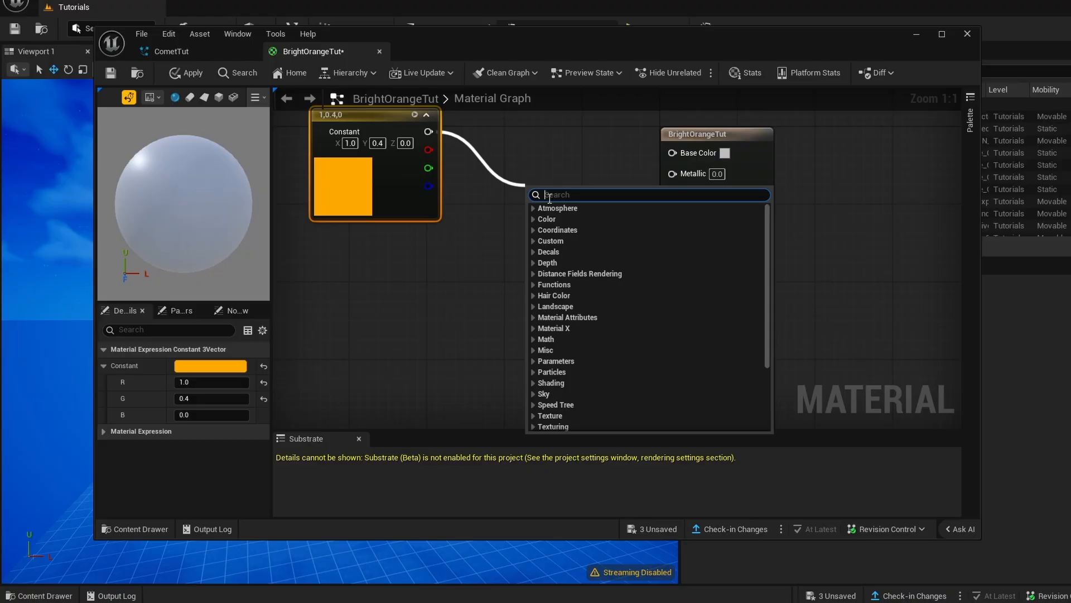
type("mult")
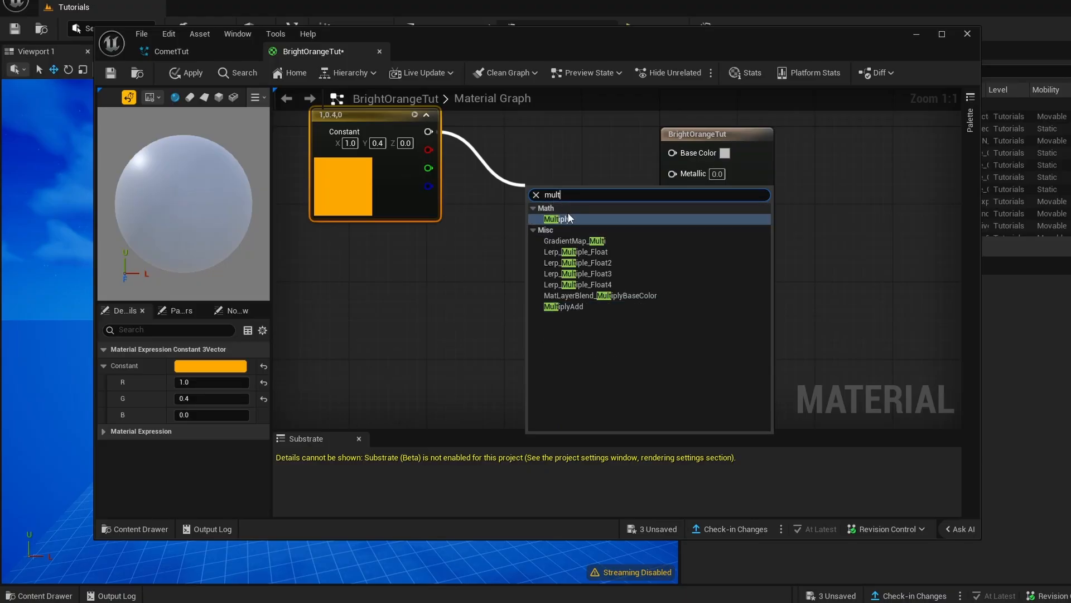
left_click(557, 218)
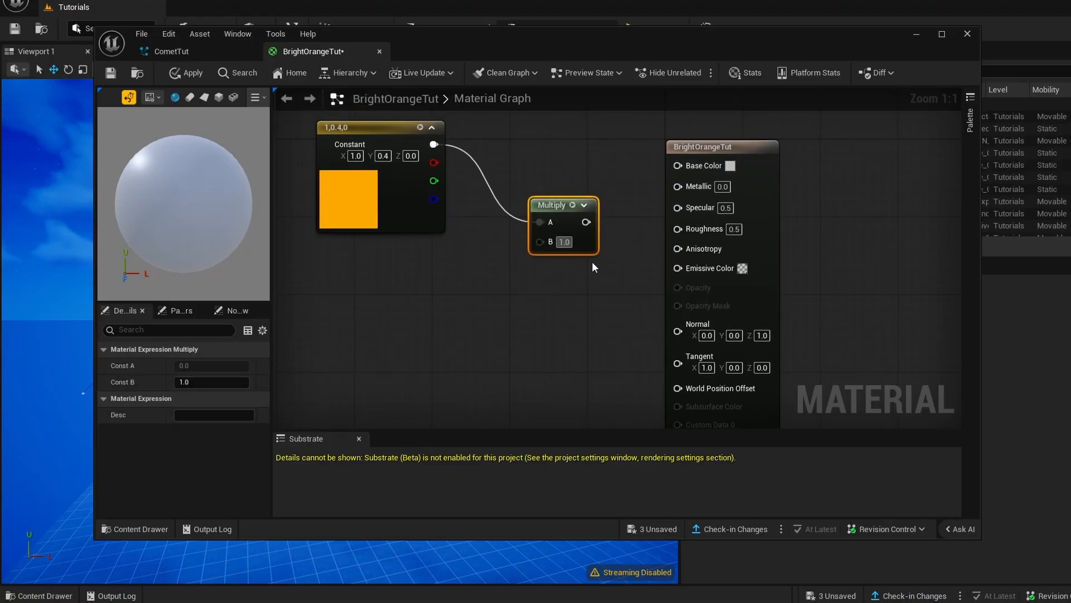
type("1000")
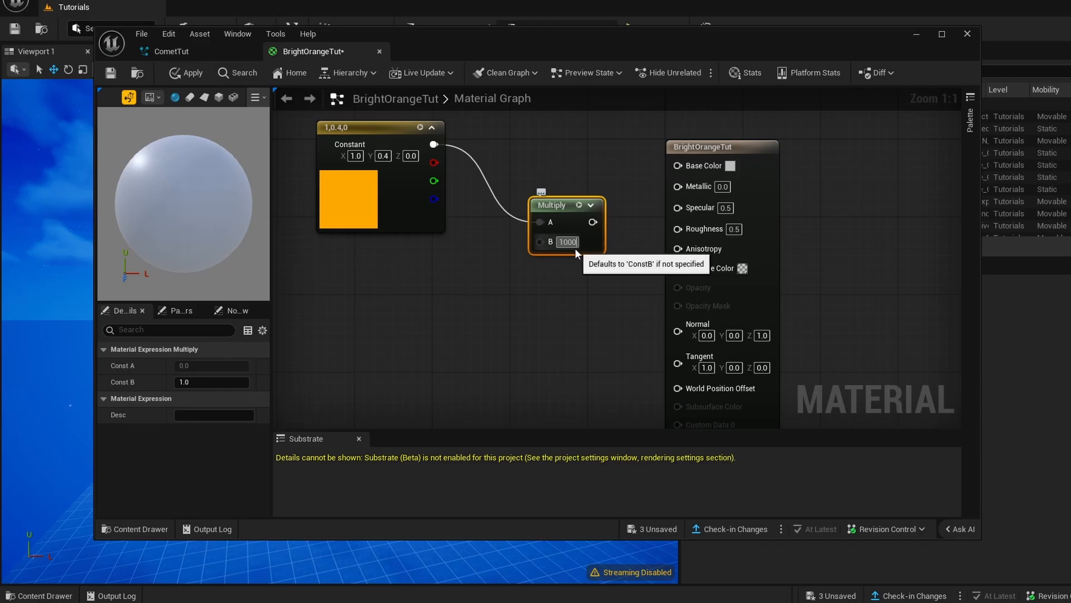
key("Return")
- Connect the Multiply output to both Base Color and Emissive Color on the main BrightOrangeTut node
right_click_drag(594, 291, 498, 308)
left_click(497, 307)
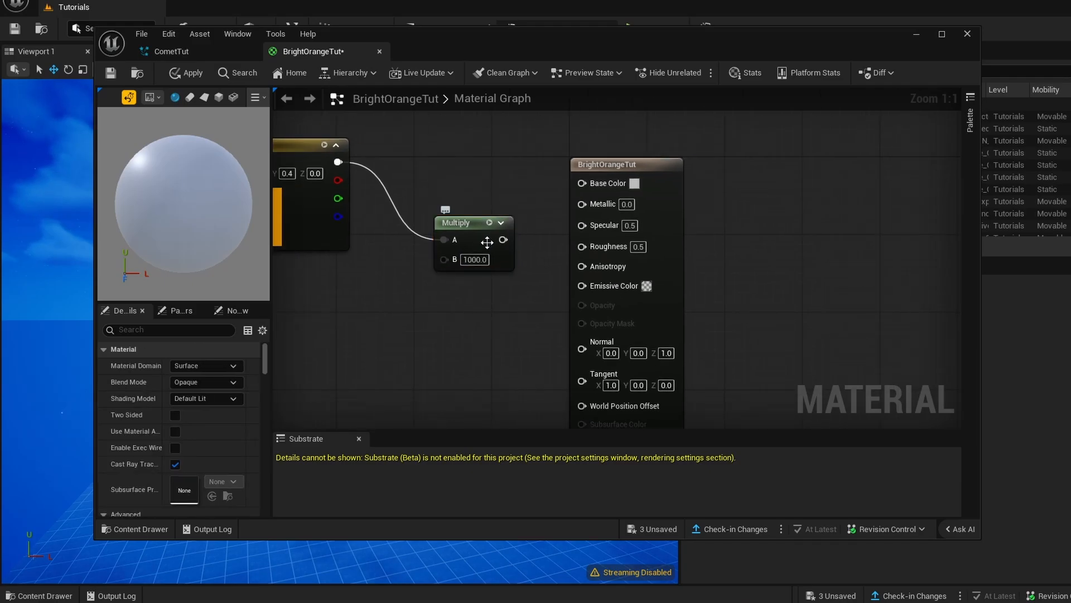
left_click_drag(517, 242, 582, 182)
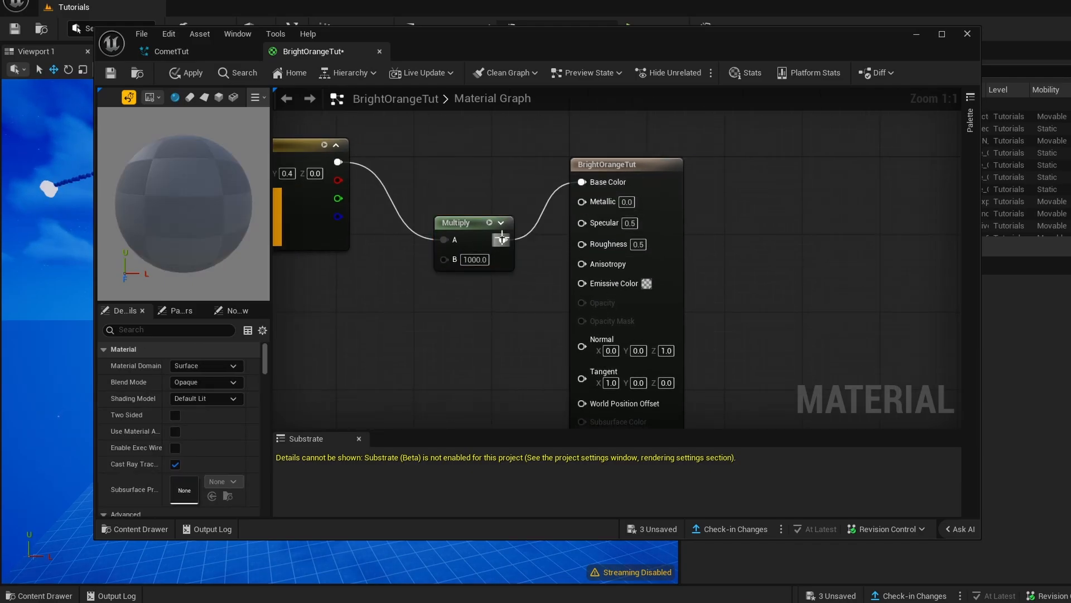
left_click_drag(503, 239, 583, 282)
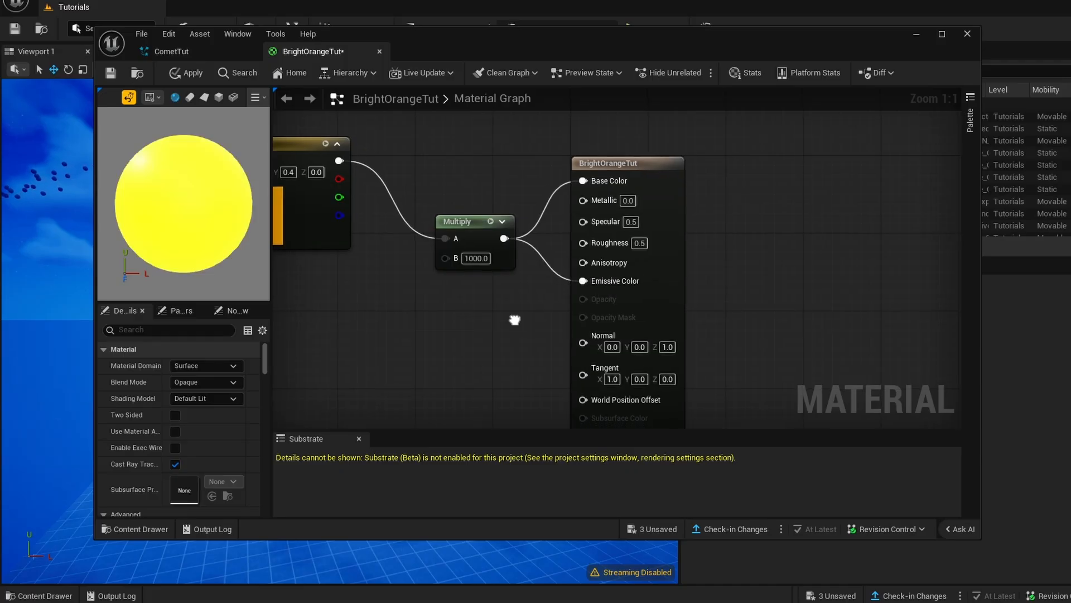
- Enable the material's advanced automatic usage setting, then apply and save BrightOrangeTut
right_click_drag(515, 320, 465, 249)
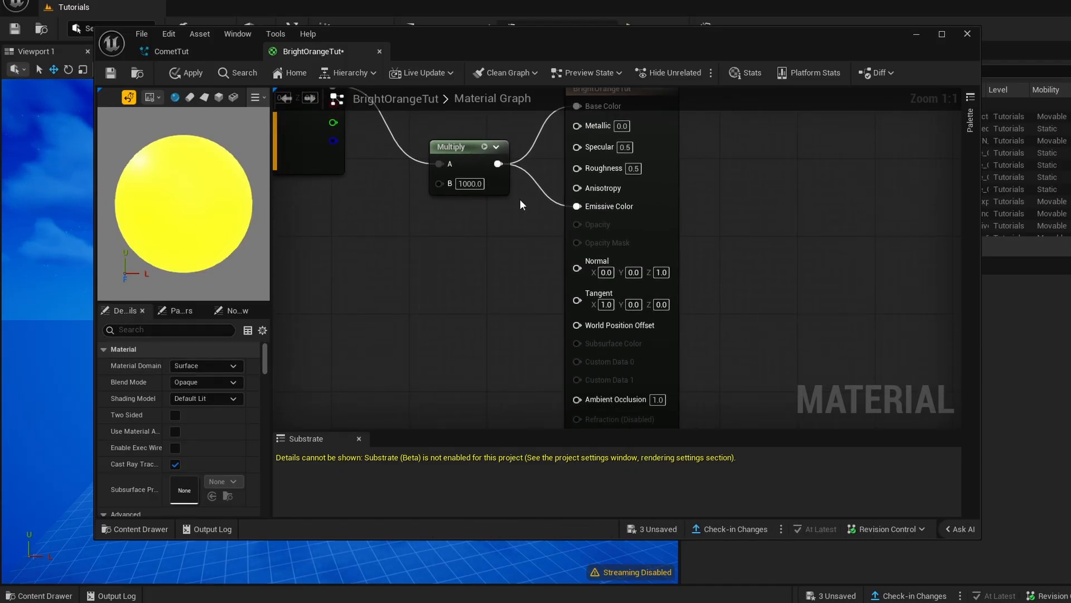
left_click(661, 220)
left_click(184, 329)
type("u")
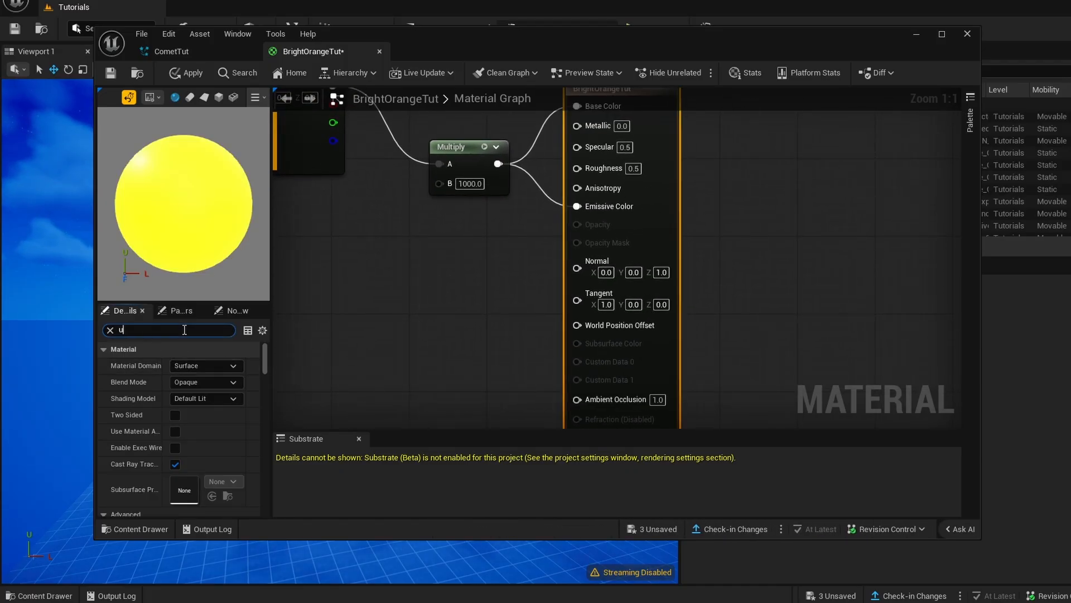
type("sa")
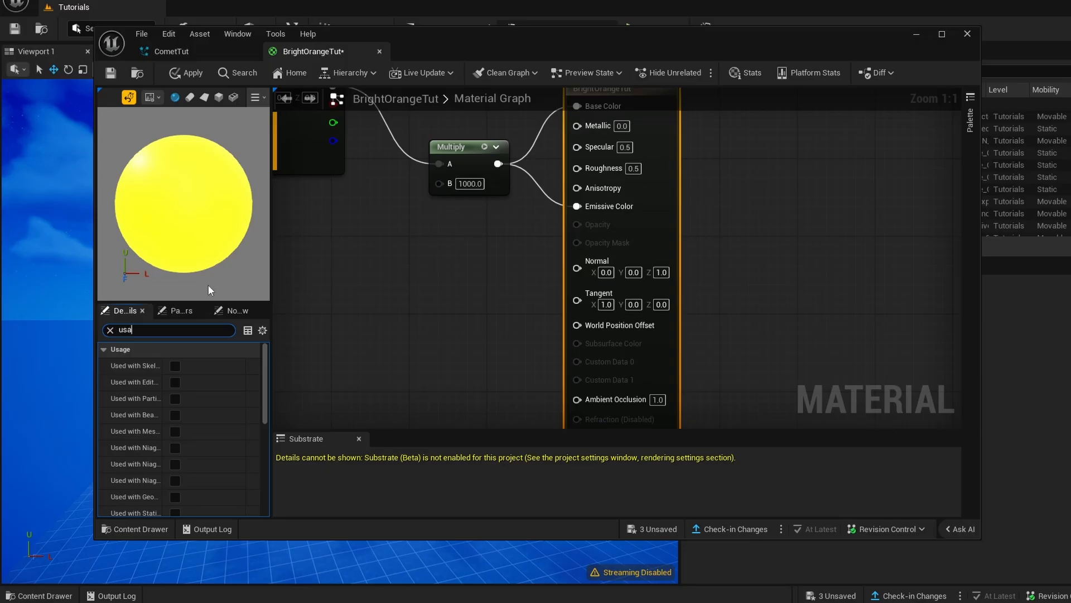
scroll(142, 417, "down", 5)
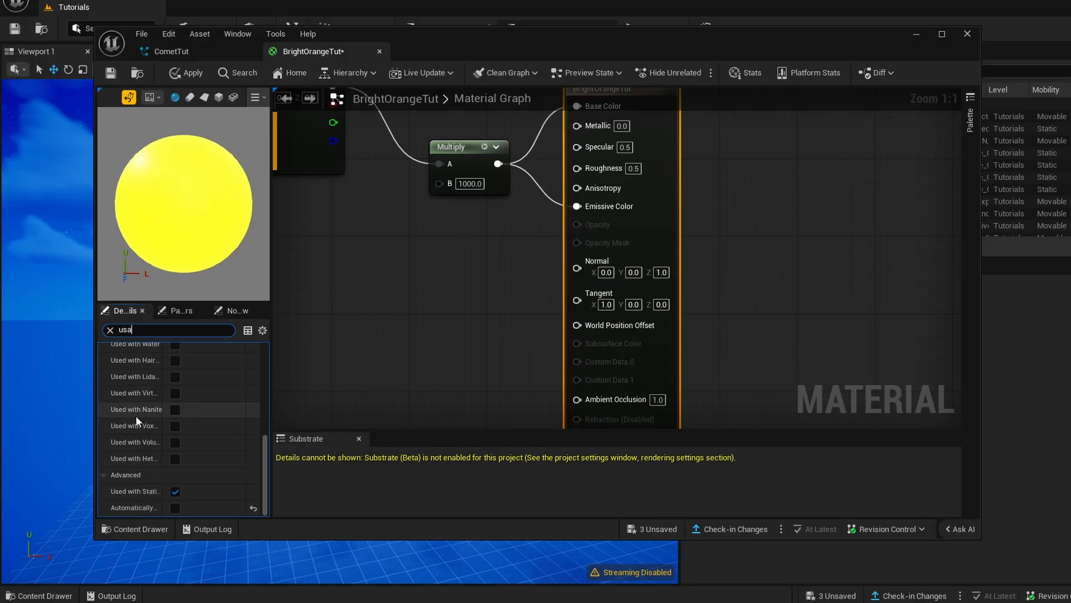
left_click(174, 508)
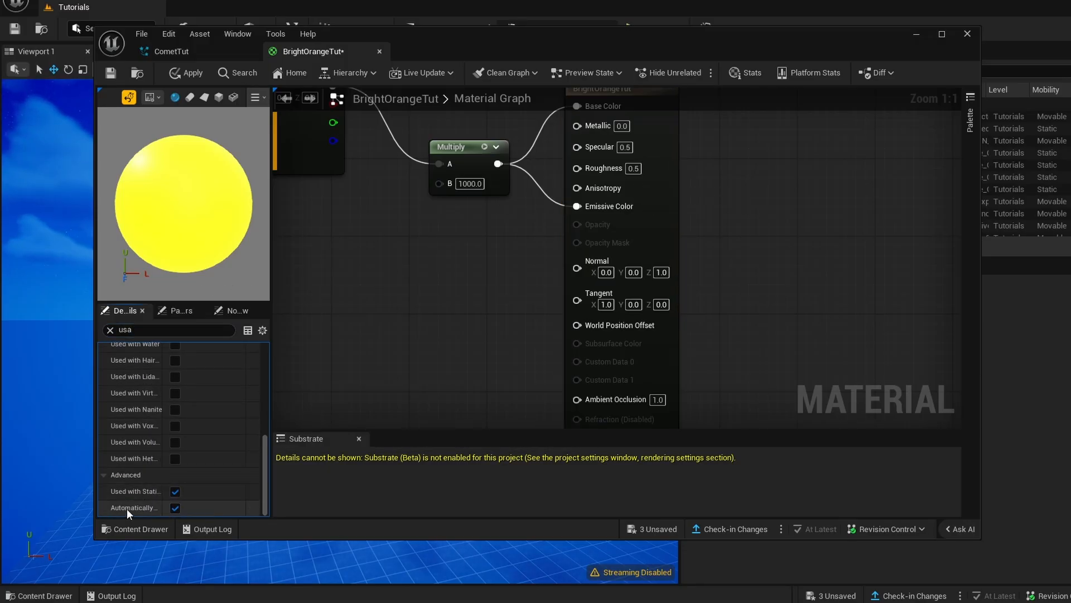
left_click(172, 81)
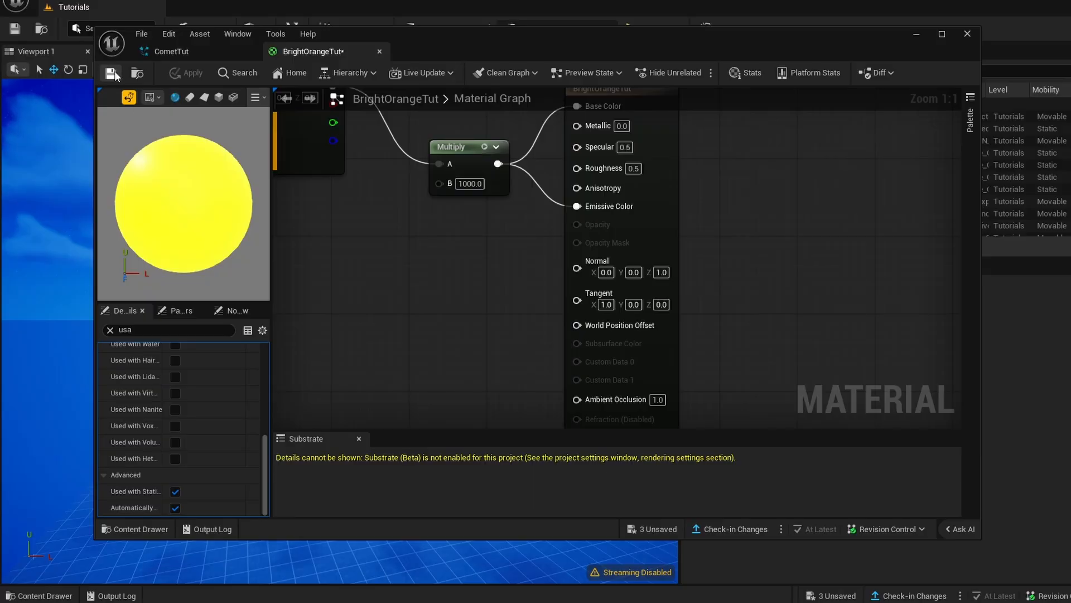
- Return to CometTut, enable material overrides on DirectionalBurst001's Mesh Renderer, and add one Override Materials entry
left_click(186, 52)
right_click_drag(560, 255, 636, 267)
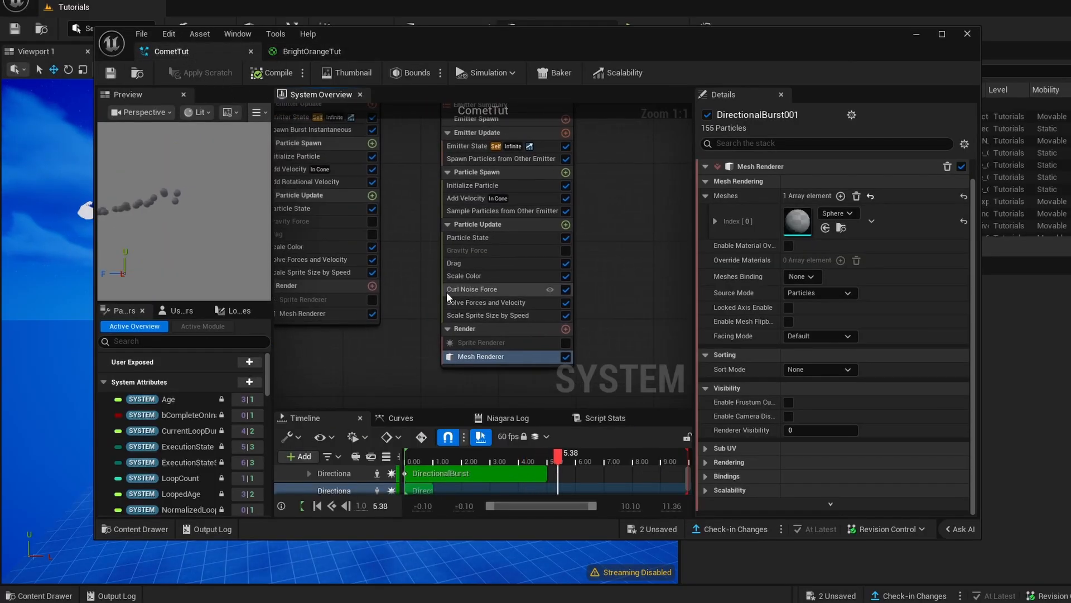
right_click_drag(437, 299, 377, 266)
right_click_drag(352, 337, 409, 357)
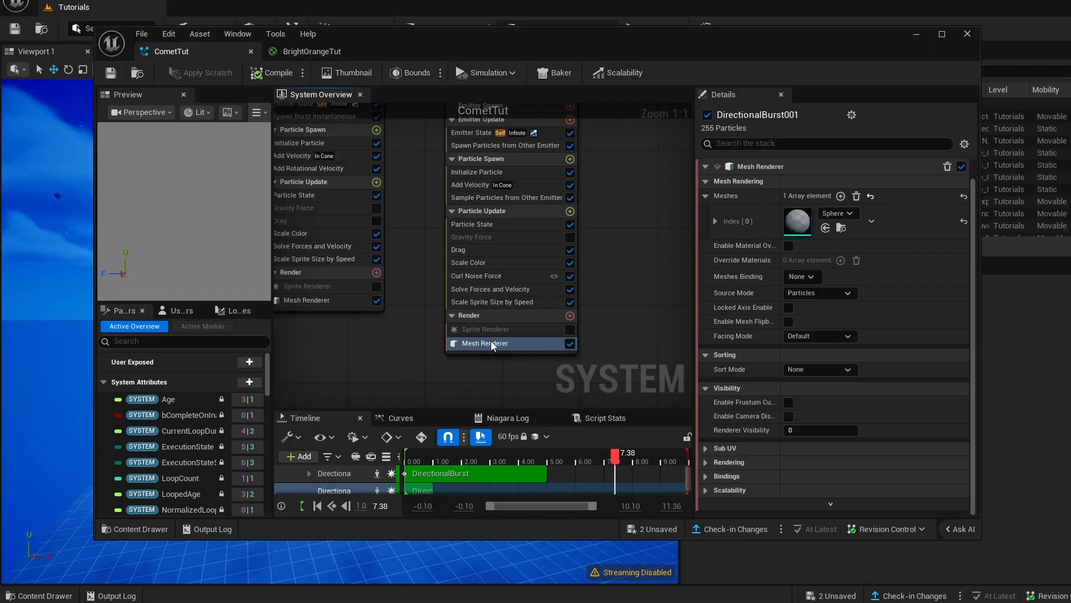
left_click(713, 220)
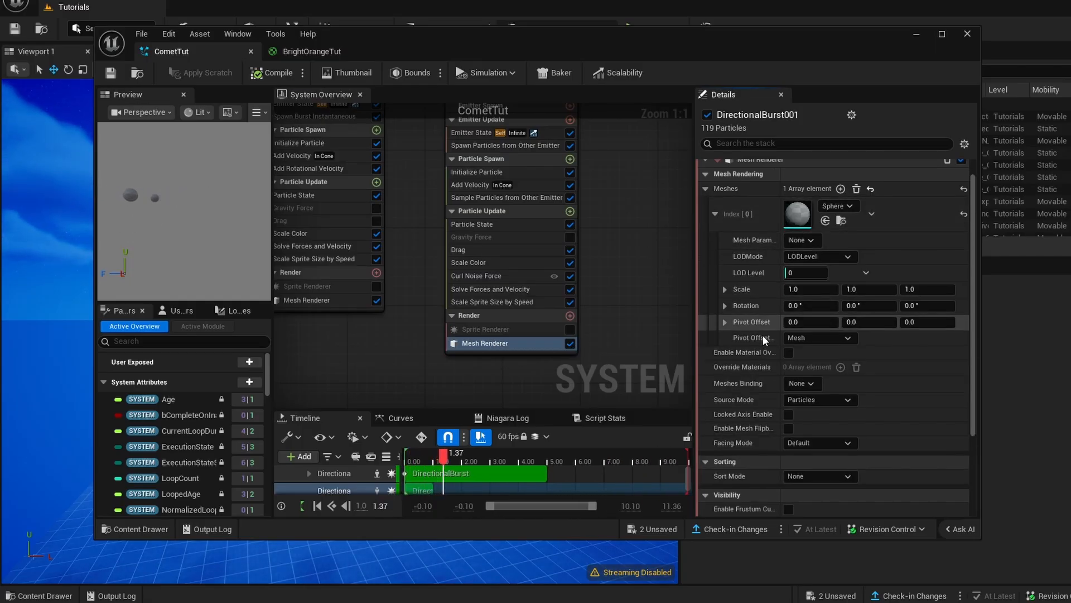
left_click(788, 352)
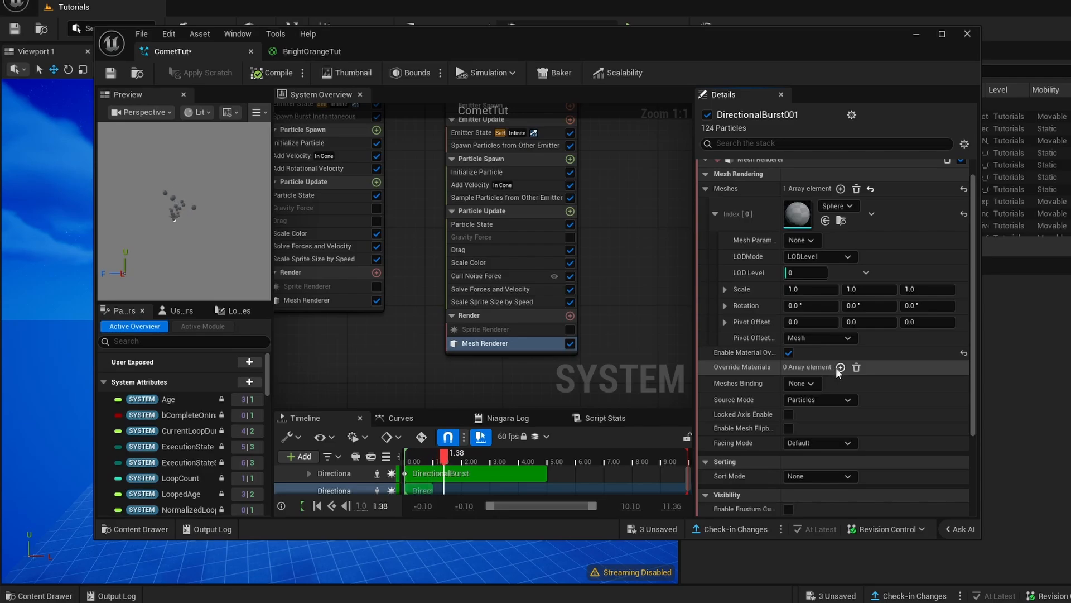
left_click(839, 367)
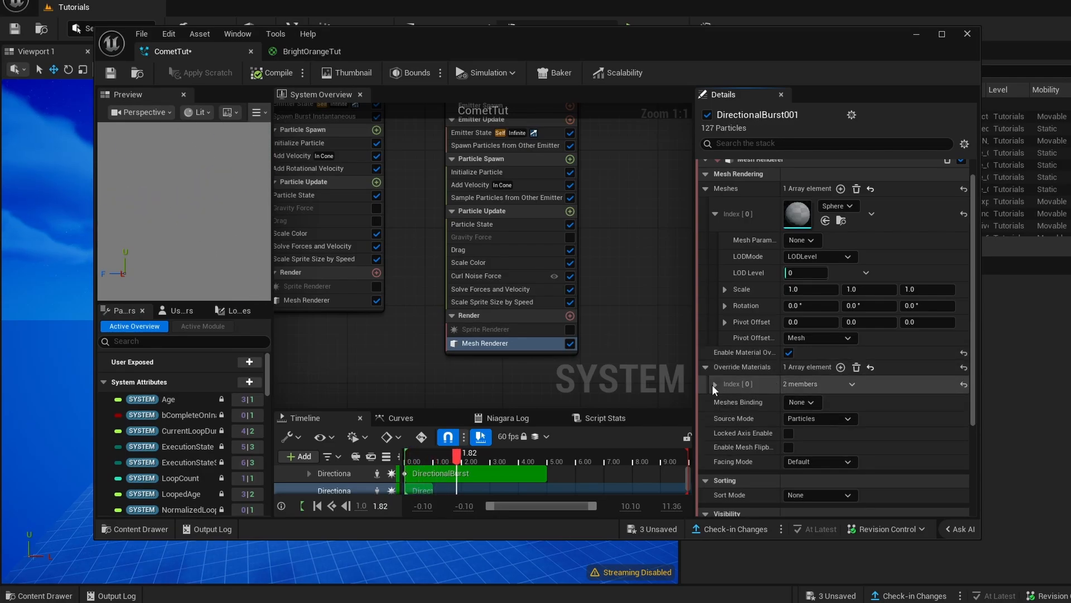
- Assign BrightOrangeTut as the override entry's explicit material, then compile and save the system
left_click(715, 384)
left_click(826, 403)
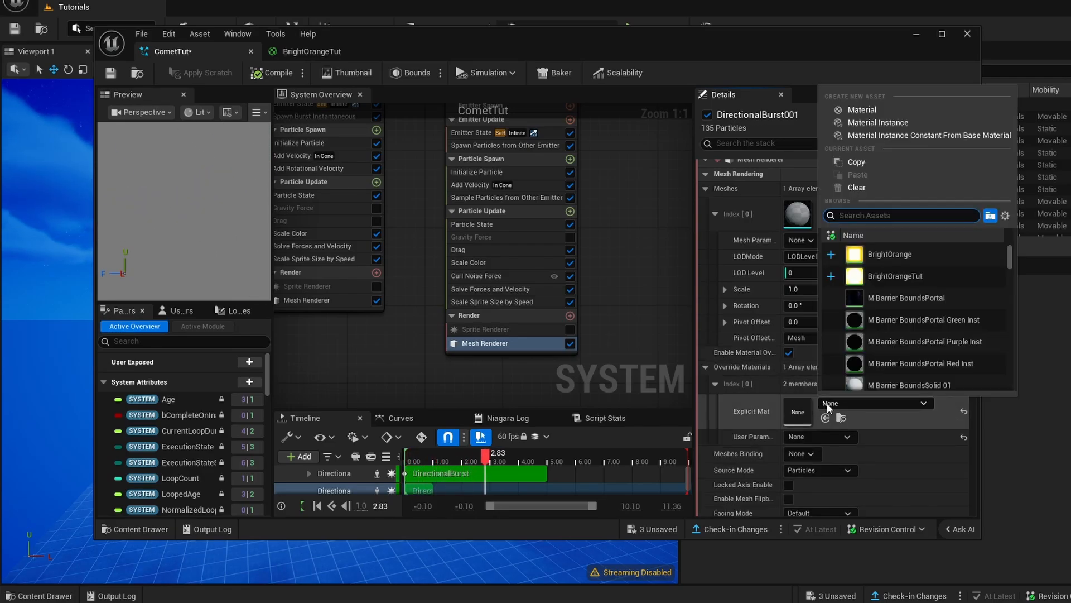
left_click(868, 277)
left_click(273, 72)
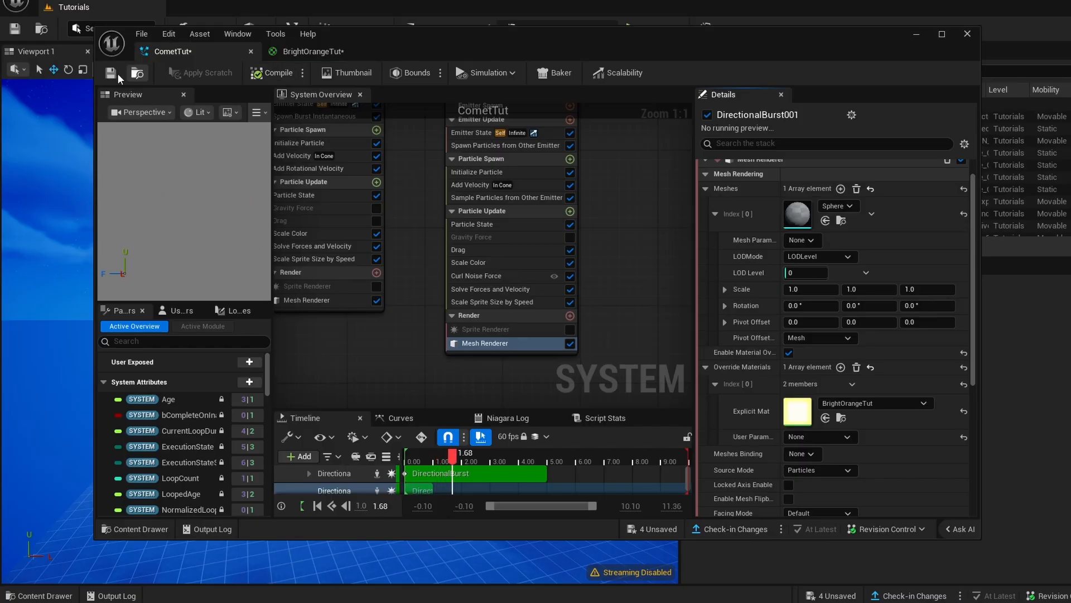
left_click(115, 72)
- Minimize the effect editor and inspect the comet and its trail from different angles in the level viewport
left_click(916, 34)
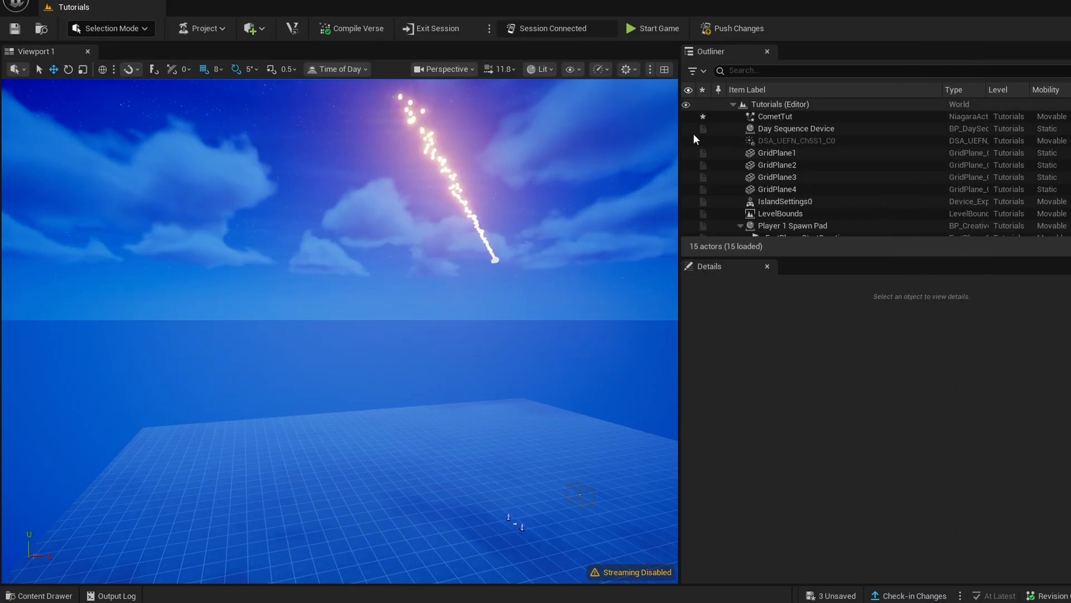
key("w")
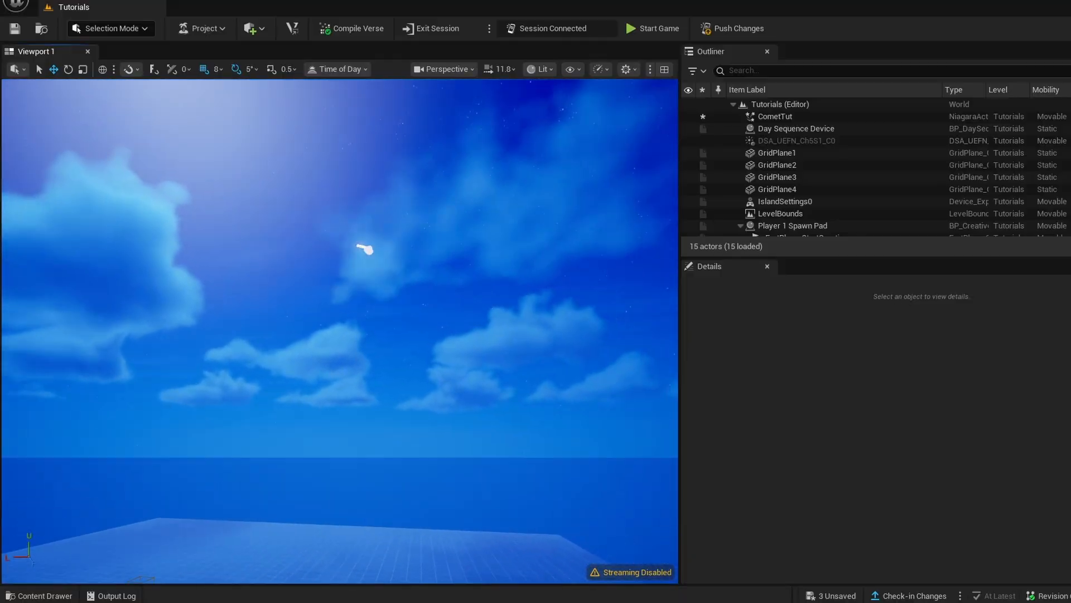
key("a")
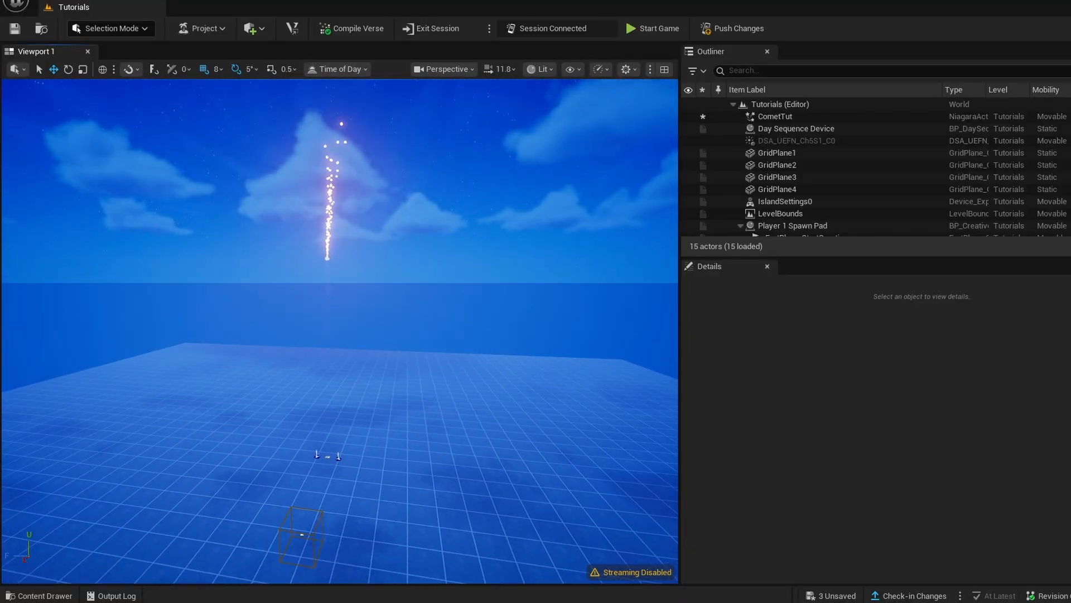